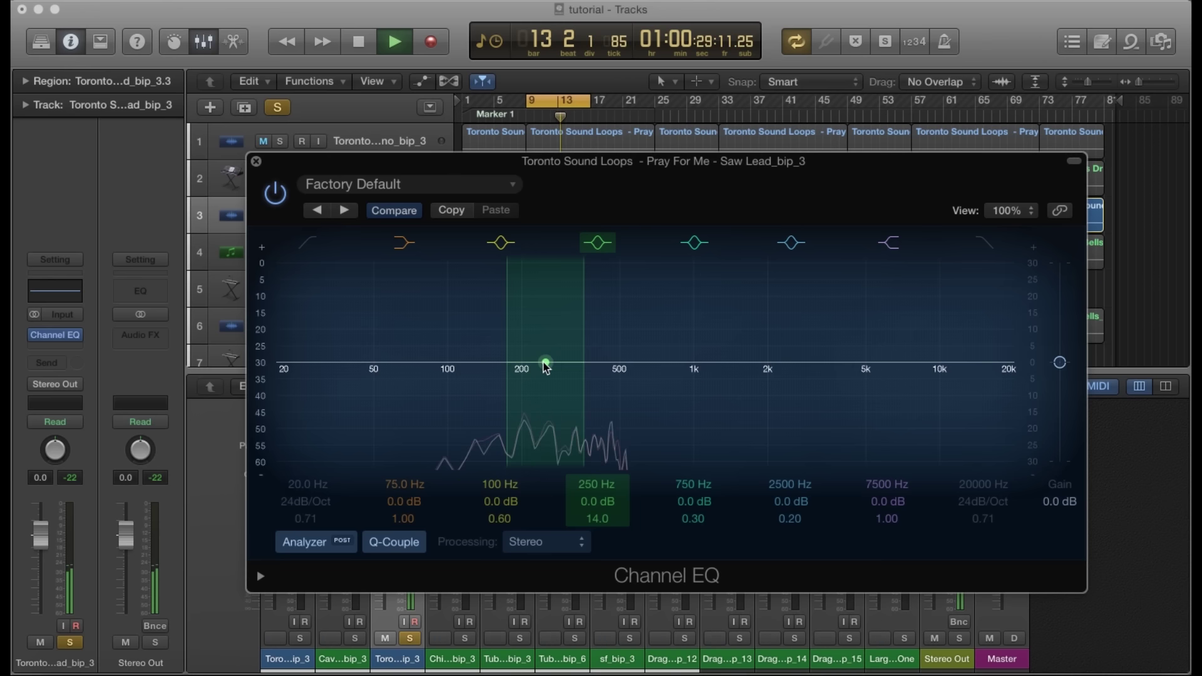
Step: Sweep a boosted band for harshness, then set it to a -5 dB cut at 215 Hz, Q 14
{"action": "left_click_drag", "start_coordinate": [546, 363], "coordinate": [529, 245]}
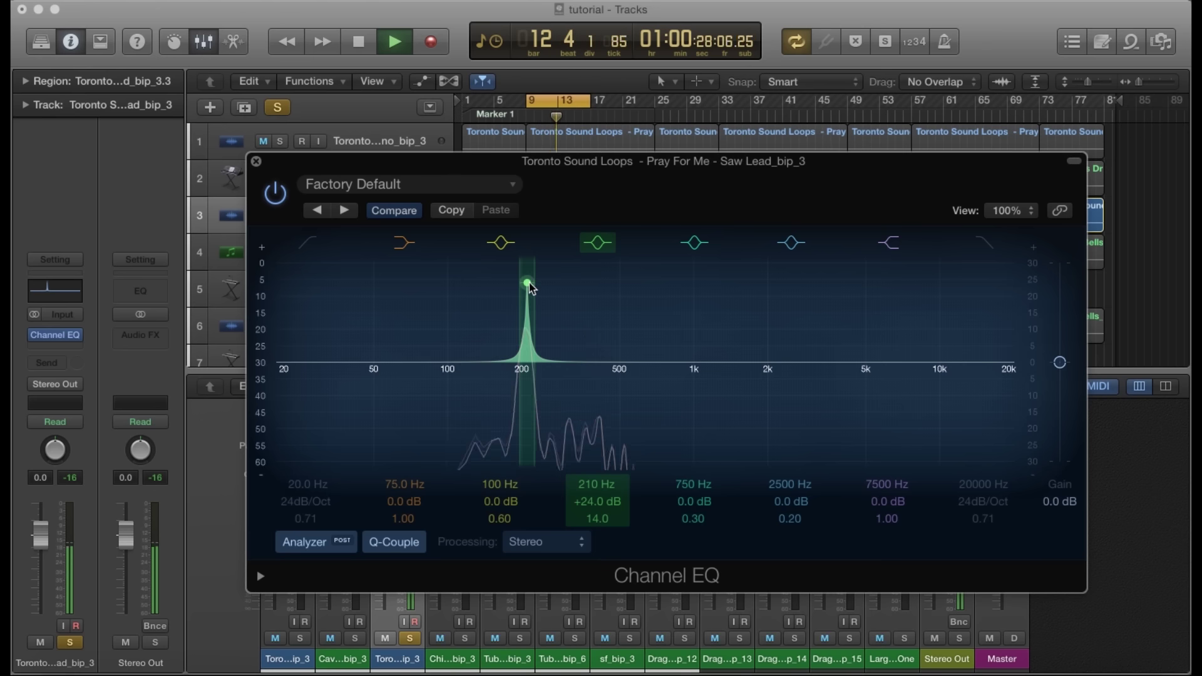
{"action": "left_click_drag", "start_coordinate": [529, 287], "coordinate": [531, 420]}
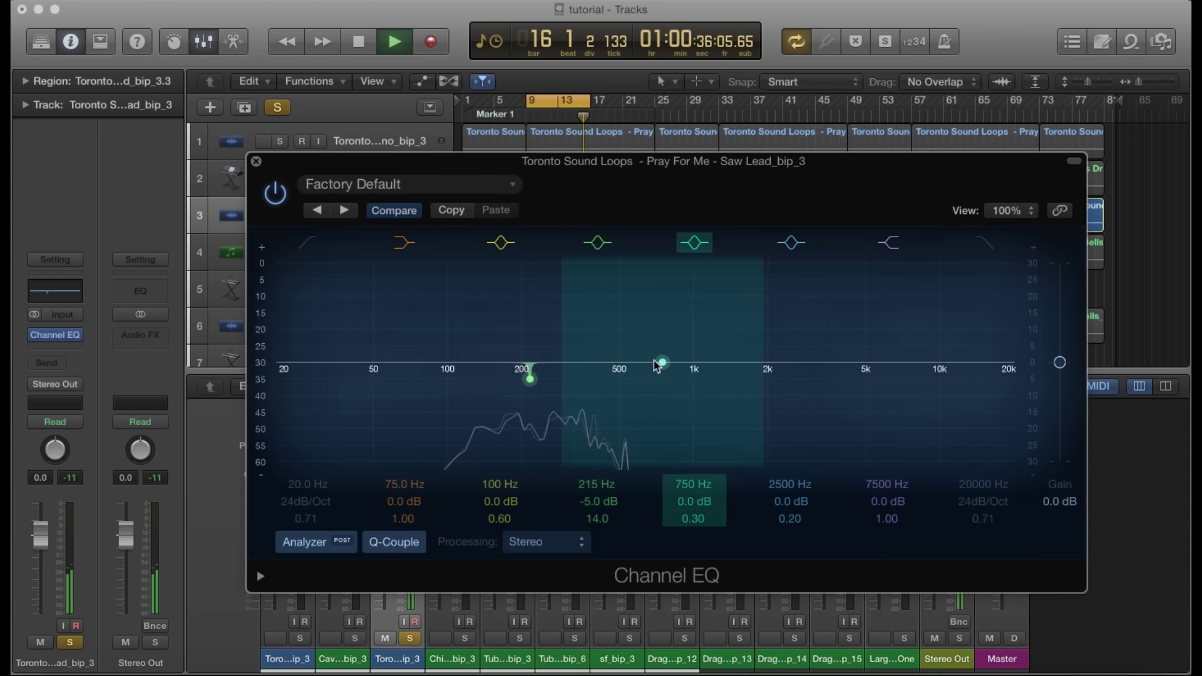
Step: Narrow and sweep the 750 Hz band, then settle it at -4 dB, 425 Hz, Q 11
{"action": "left_click_drag", "start_coordinate": [563, 337], "coordinate": [607, 336]}
{"action": "left_click_drag", "start_coordinate": [662, 361], "coordinate": [598, 174]}
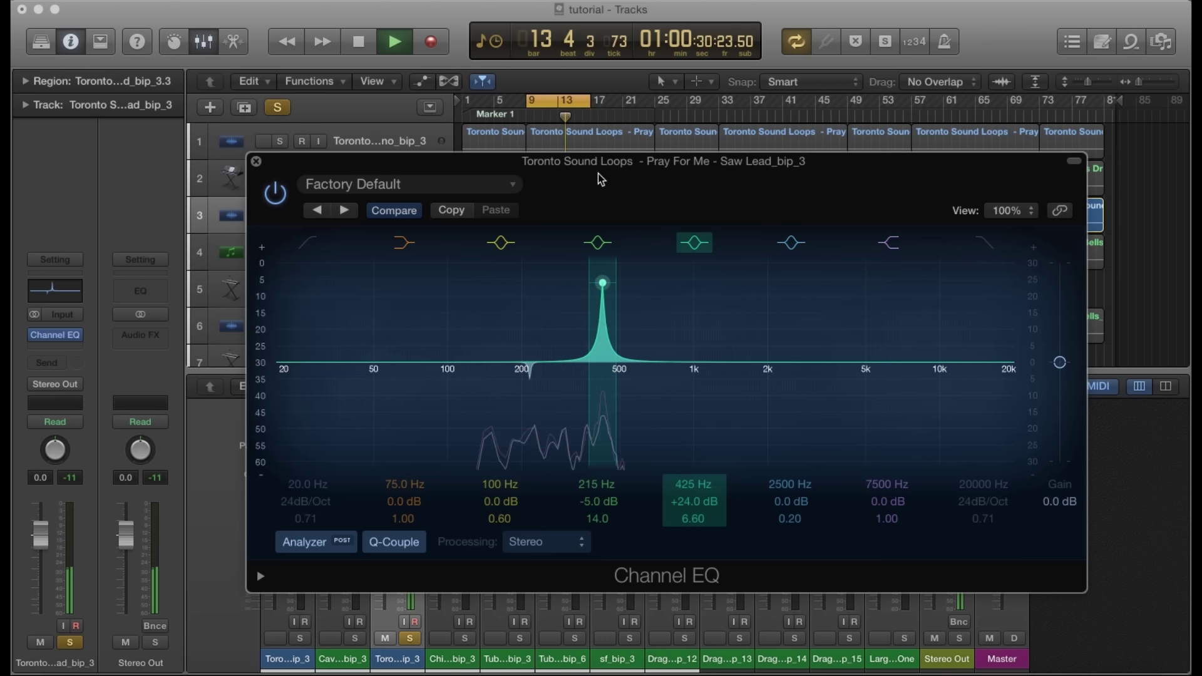
{"action": "left_click_drag", "start_coordinate": [602, 282], "coordinate": [603, 381]}
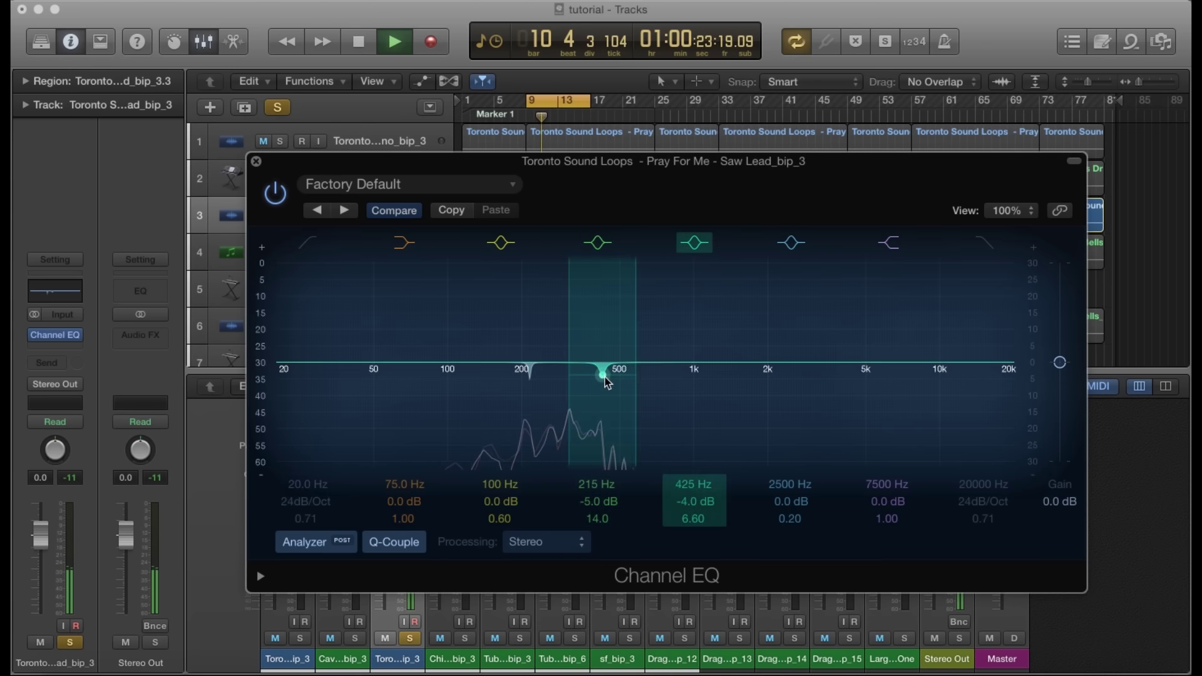
{"action": "left_click_drag", "start_coordinate": [631, 335], "coordinate": [631, 371]}
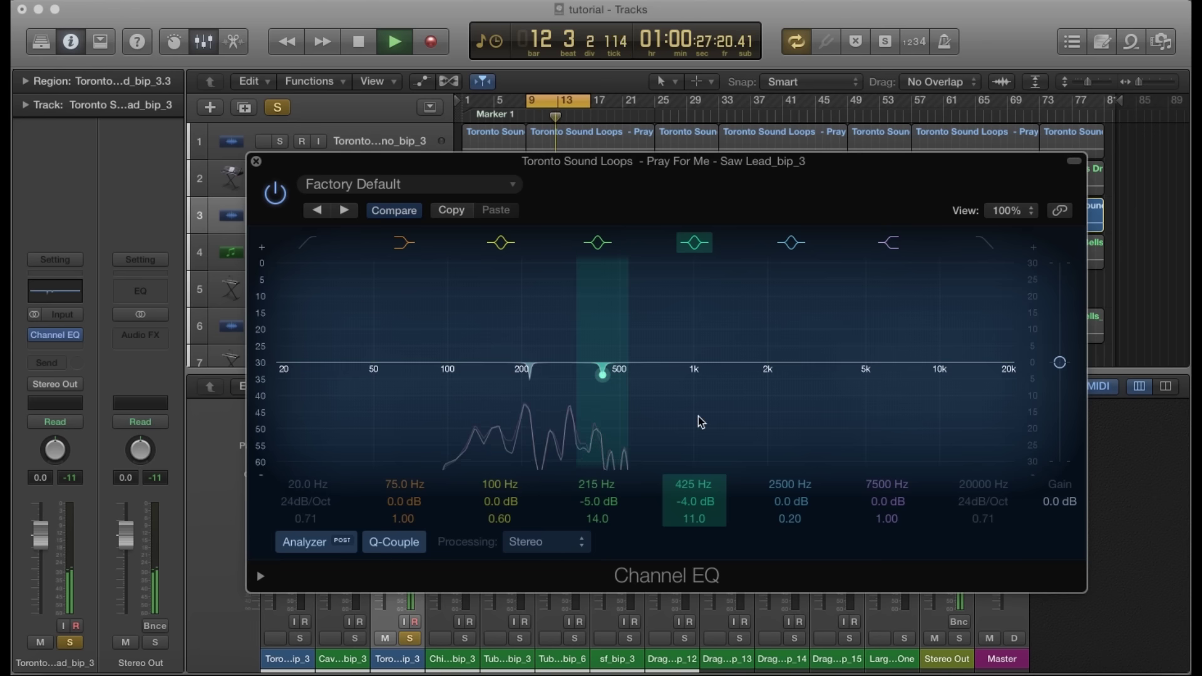
Step: Close the Saw Lead EQ and switch the solo from Saw Lead to Chimera Bells
{"action": "left_click", "coordinate": [256, 162]}
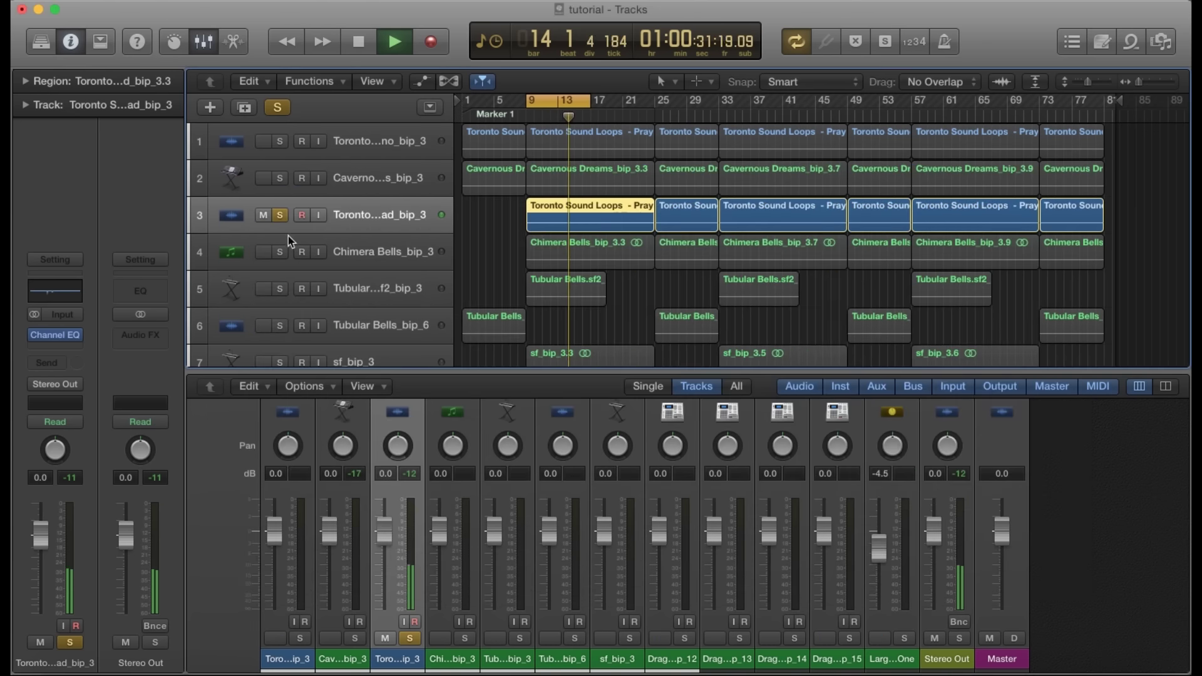
{"action": "left_click", "coordinate": [280, 215]}
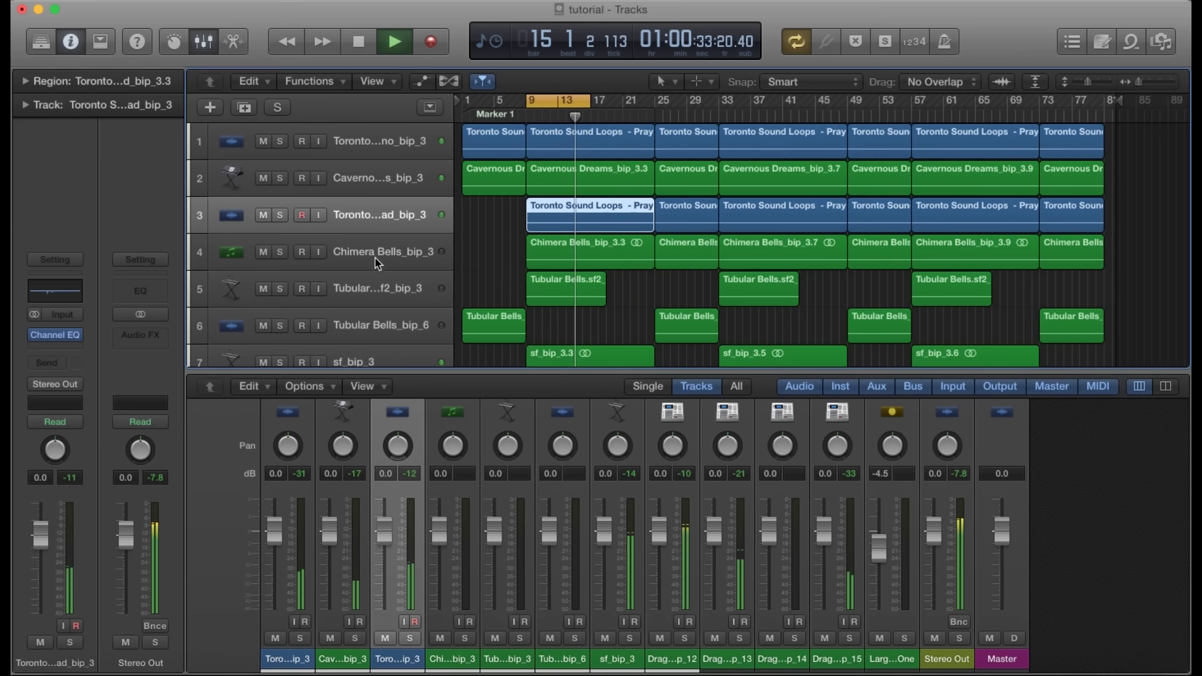
{"action": "left_click", "coordinate": [281, 251]}
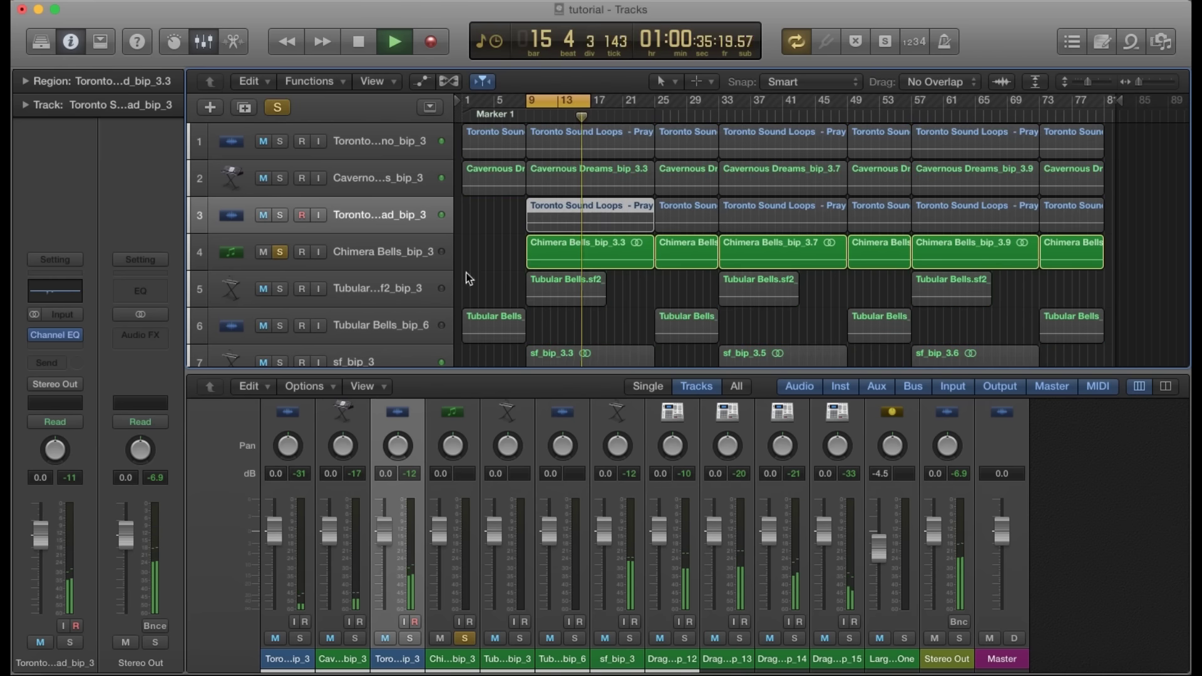
{"action": "key", "text": "space"}
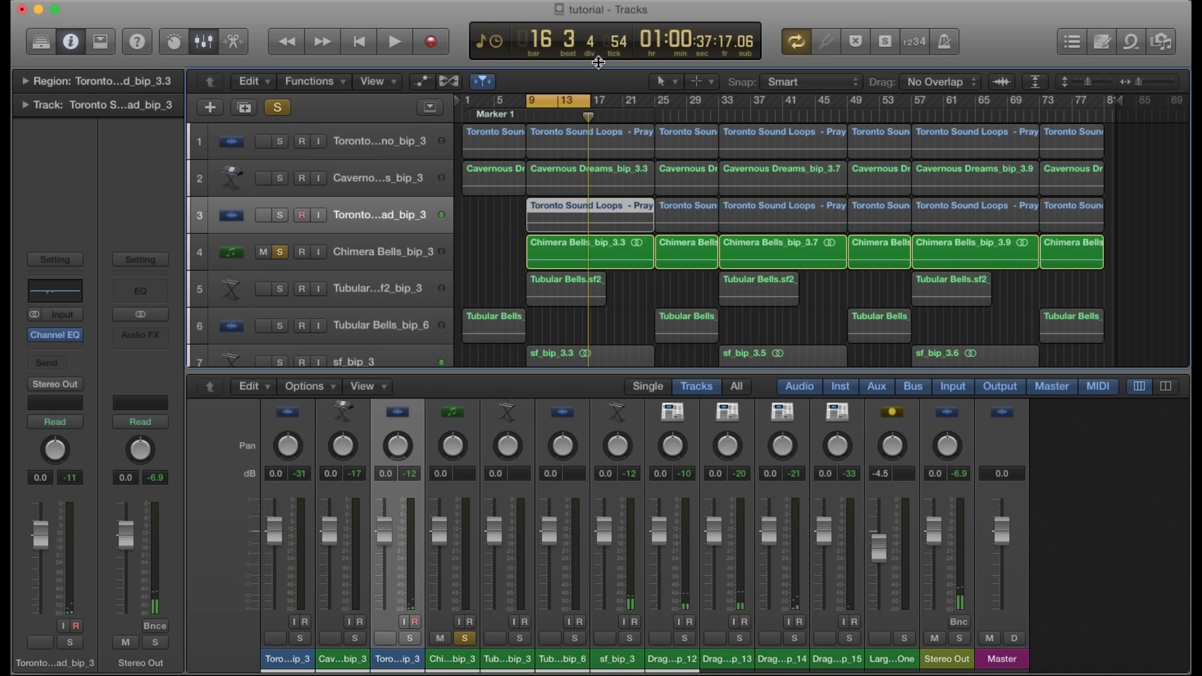
Step: Move the cycle range to bars 17–21, audition it, and open Chimera Bells' Channel EQ
{"action": "left_click_drag", "start_coordinate": [561, 103], "coordinate": [623, 126]}
{"action": "key", "text": "space"}
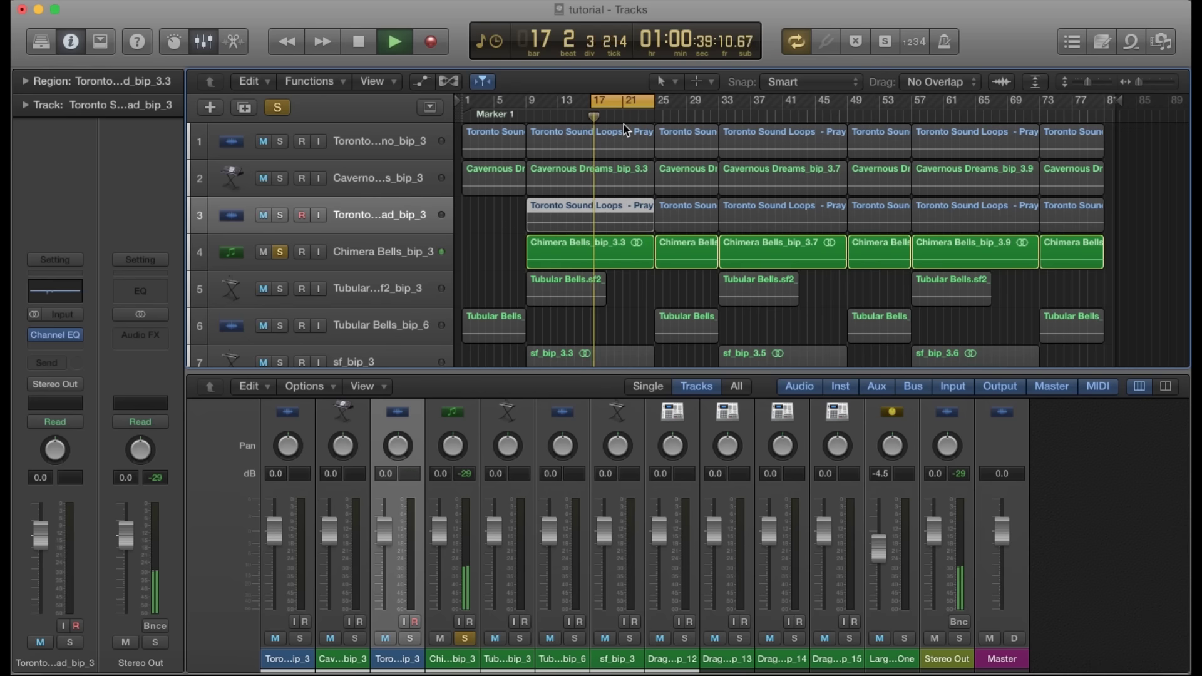
{"action": "key", "text": "space"}
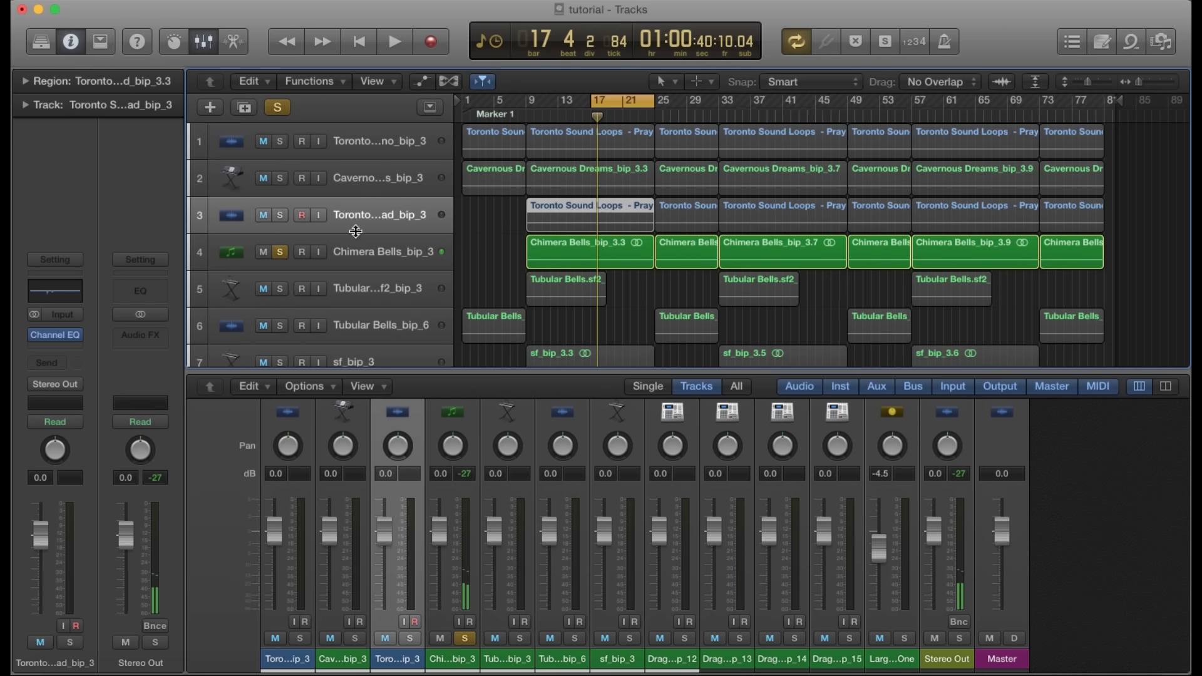
{"action": "left_click", "coordinate": [359, 259]}
{"action": "left_click", "coordinate": [50, 304]}
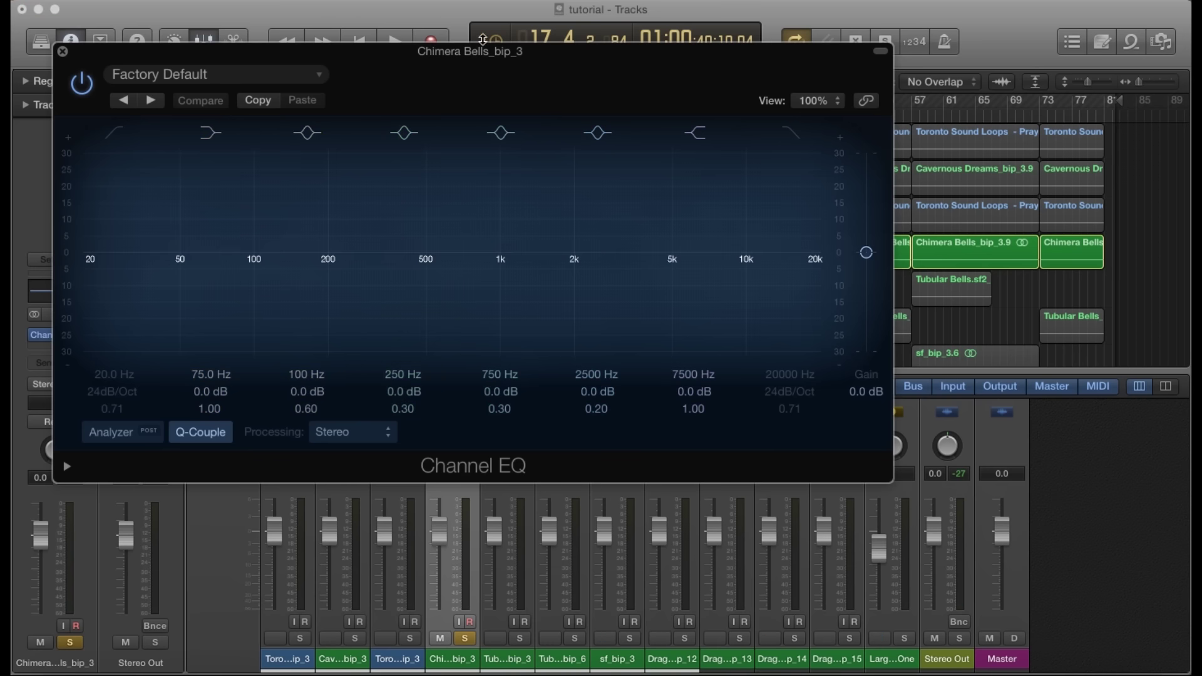
Step: Enable the Analyzer and cut 520 Hz by -4 dB with a Q of 42
{"action": "left_click_drag", "start_coordinate": [479, 84], "coordinate": [588, 343]}
{"action": "key", "text": "space"}
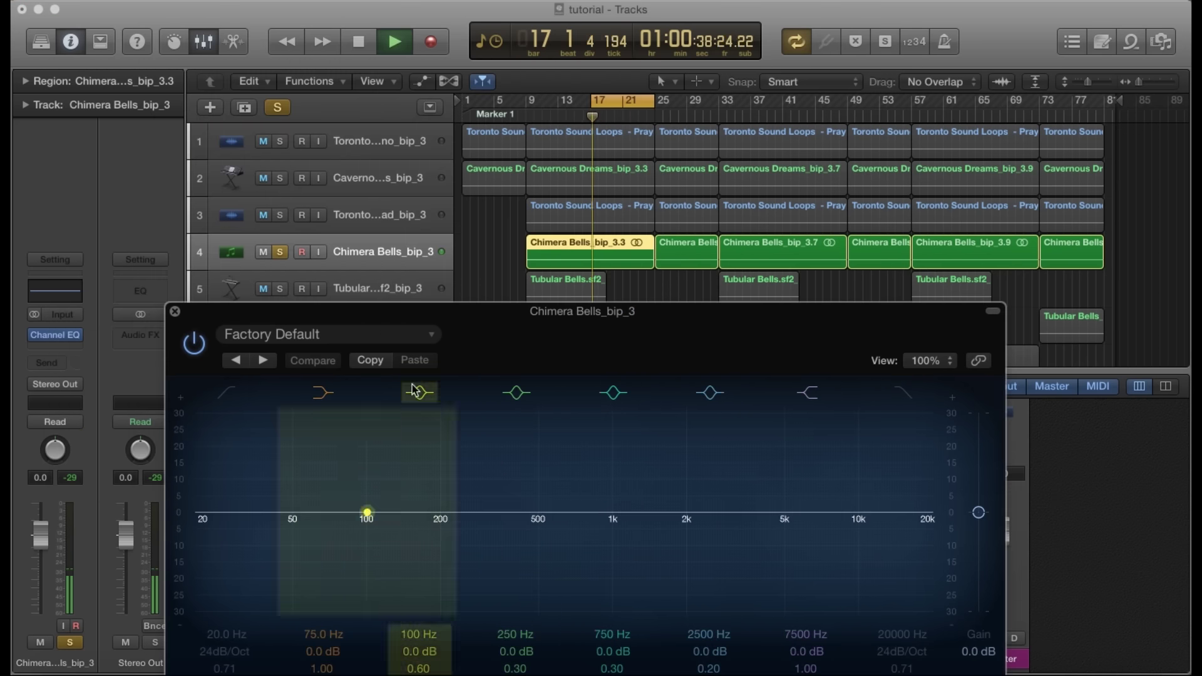
{"action": "left_click_drag", "start_coordinate": [508, 331], "coordinate": [497, 167]}
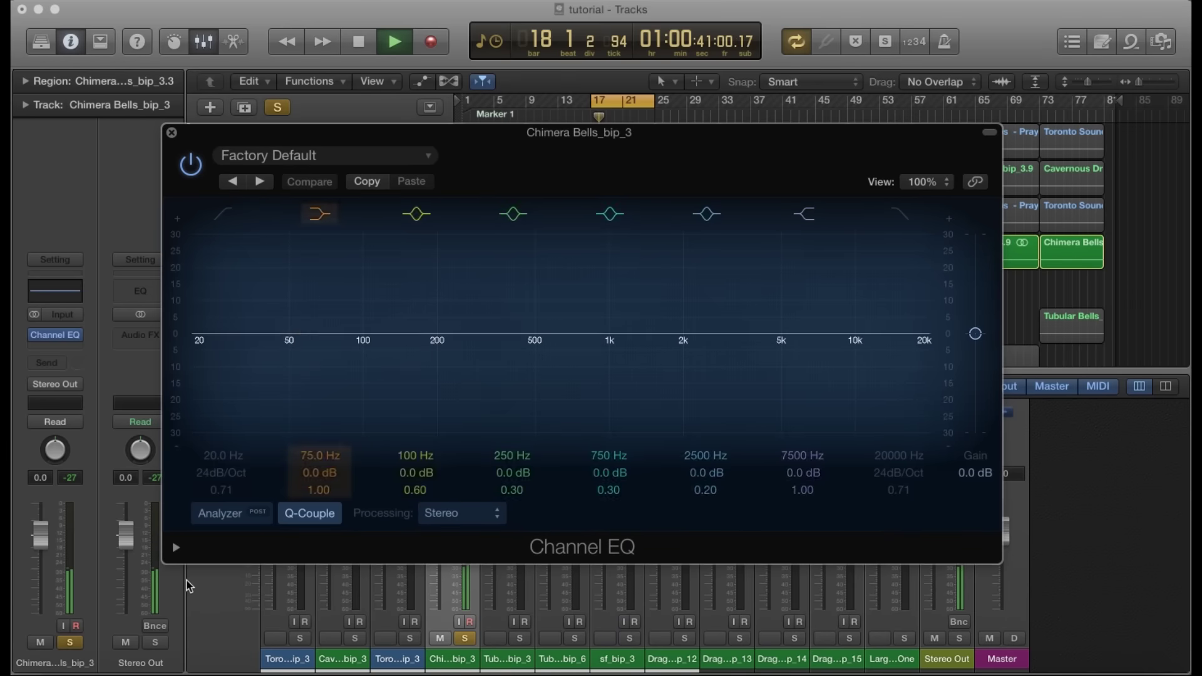
{"action": "left_click", "coordinate": [209, 512]}
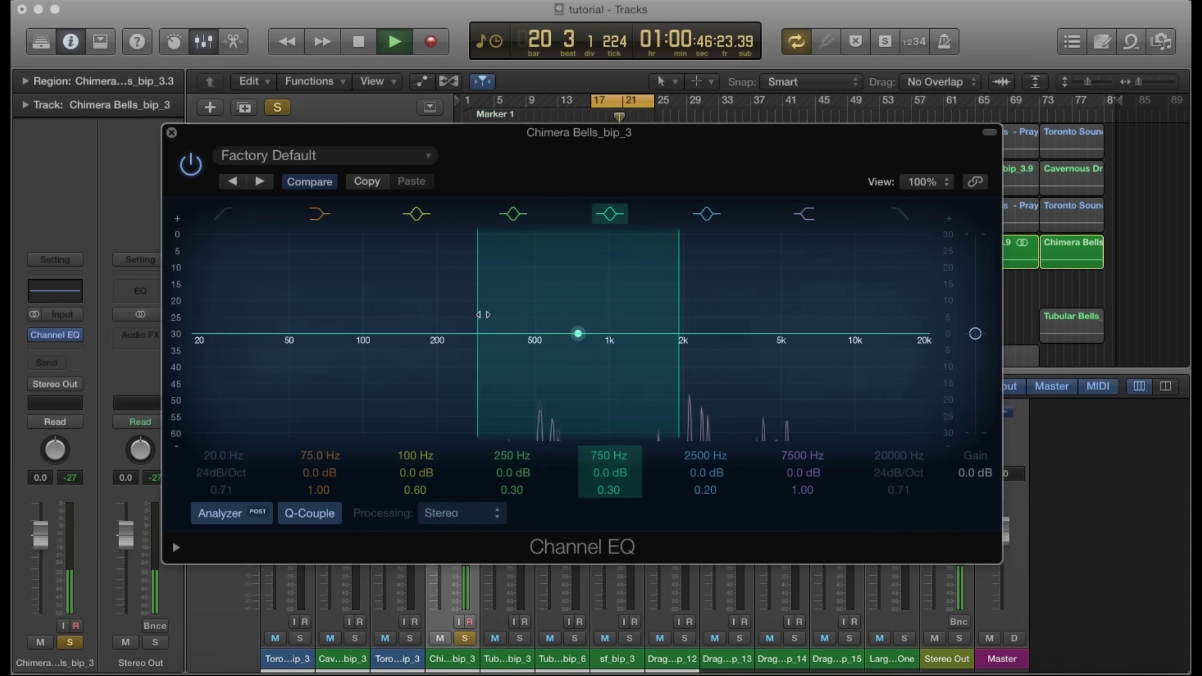
{"action": "left_click_drag", "start_coordinate": [500, 320], "coordinate": [536, 161]}
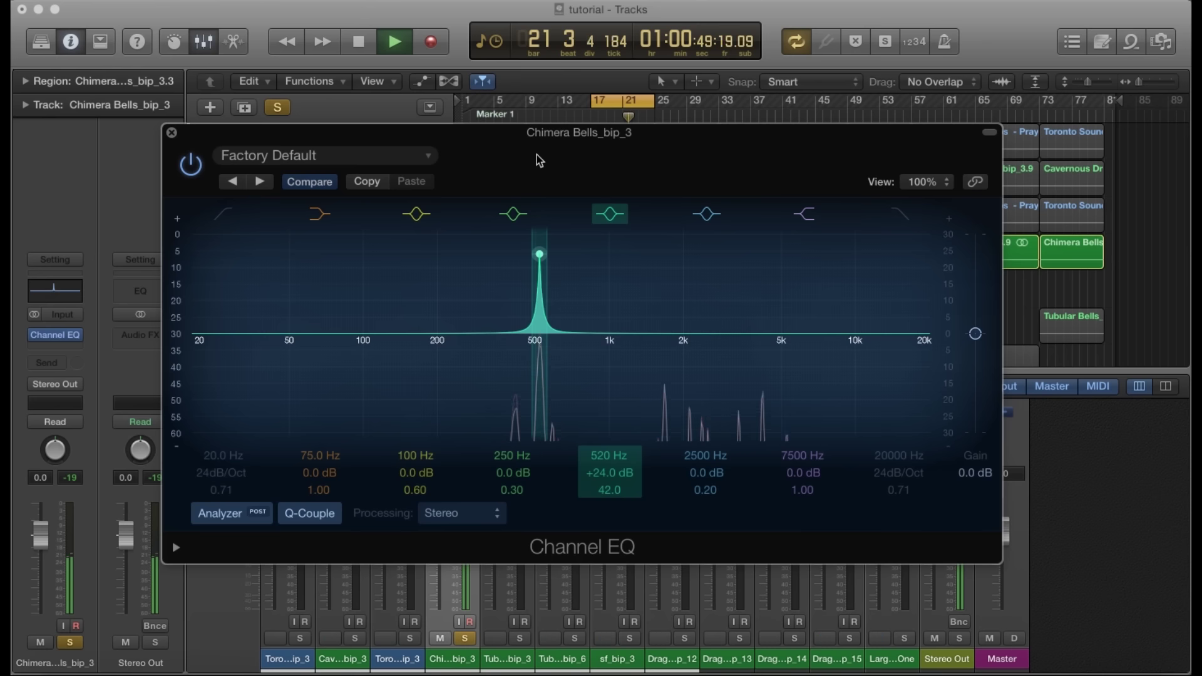
{"action": "left_click_drag", "start_coordinate": [540, 257], "coordinate": [542, 388]}
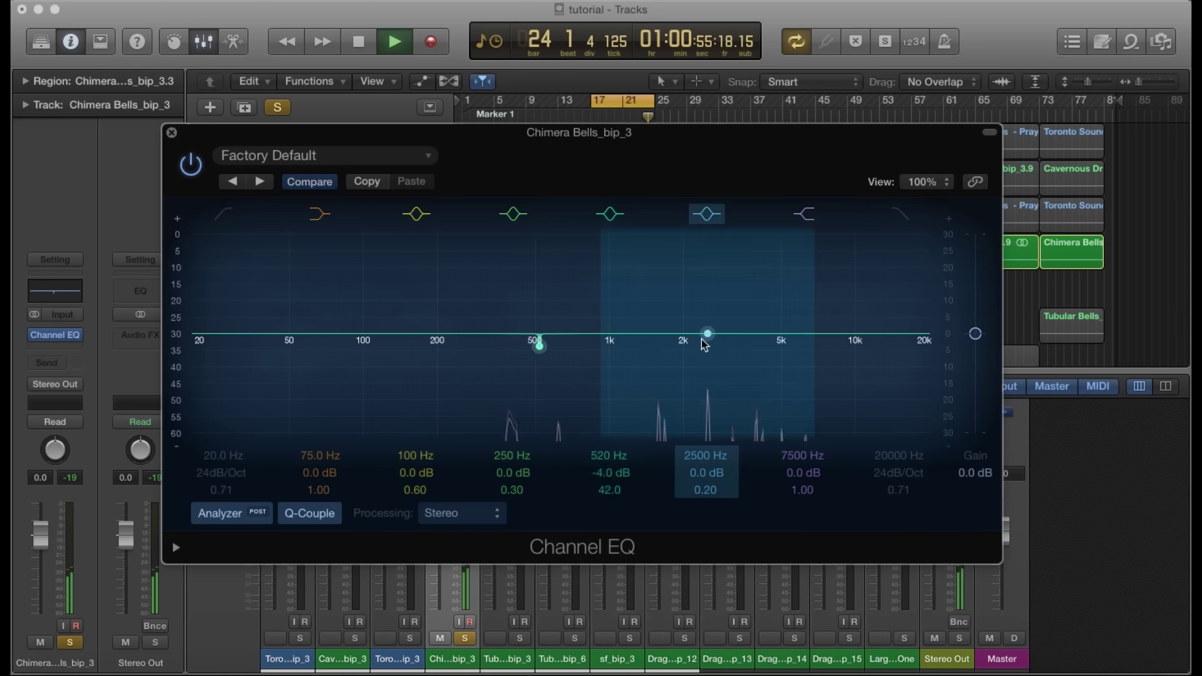
Step: Add notches of -3.5 dB at 4050 Hz (Q 21) and -3 dB at 1600 Hz (Q 52)
{"action": "left_click_drag", "start_coordinate": [601, 325], "coordinate": [758, 112]}
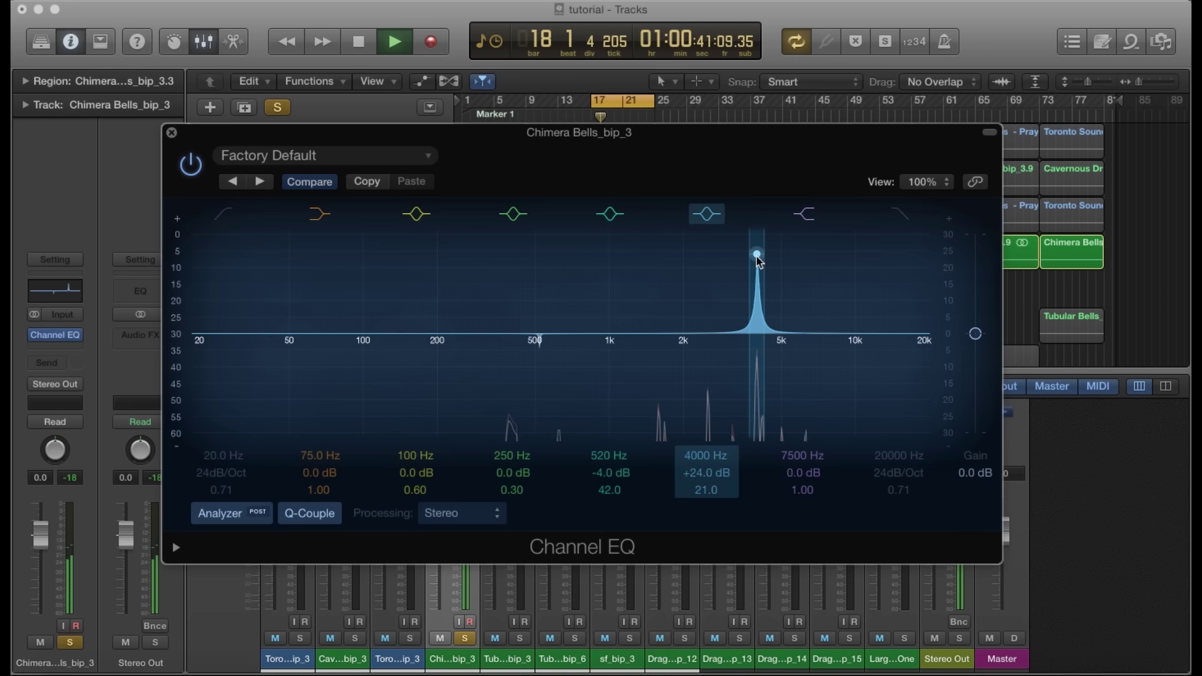
{"action": "left_click_drag", "start_coordinate": [758, 262], "coordinate": [762, 386]}
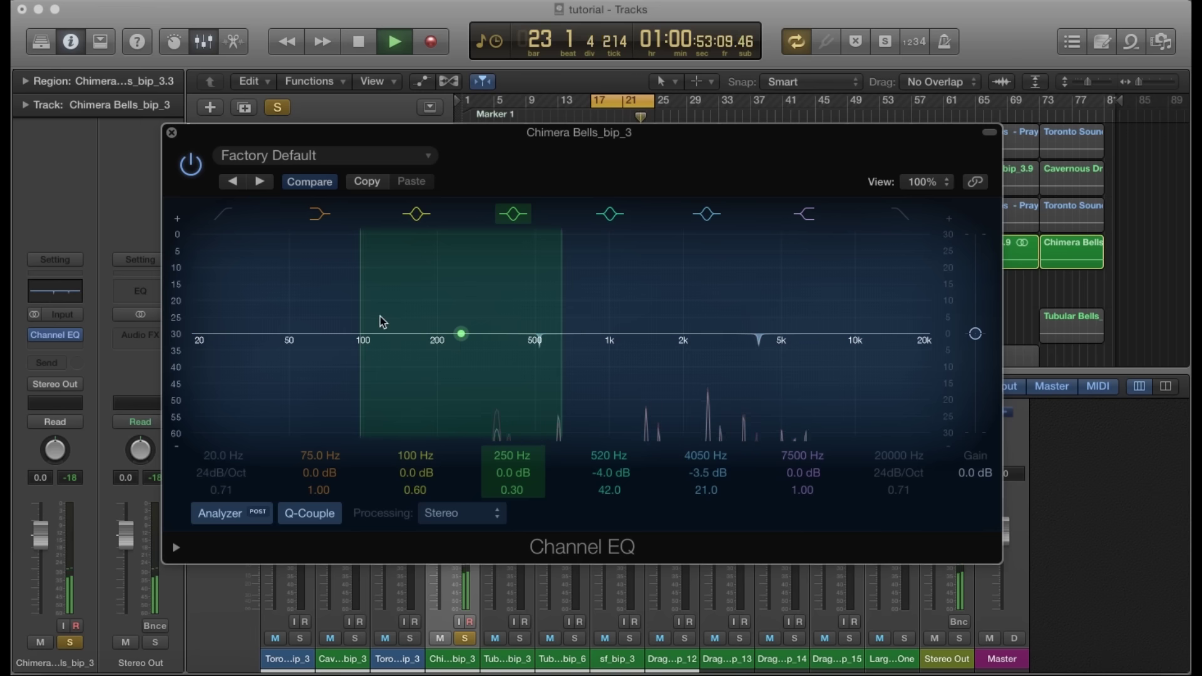
{"action": "scroll", "coordinate": [462, 333], "scroll_direction": "up", "scroll_amount": 15}
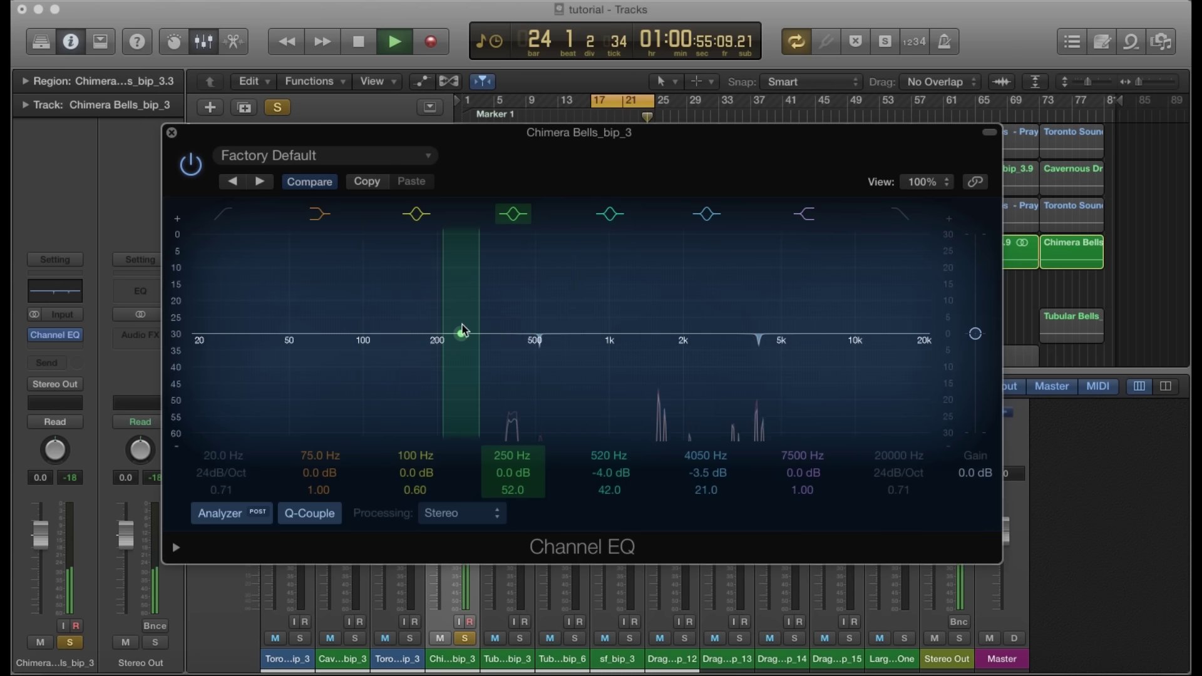
{"action": "left_click_drag", "start_coordinate": [461, 333], "coordinate": [674, 187]}
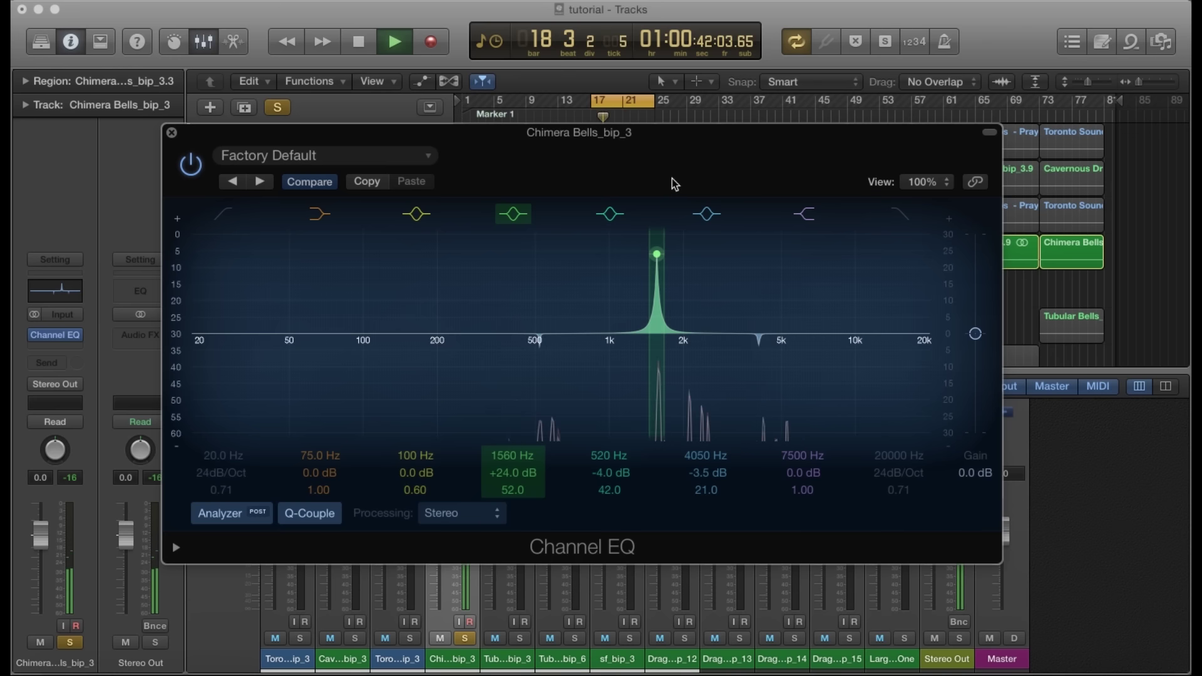
{"action": "left_click_drag", "start_coordinate": [648, 274], "coordinate": [659, 348]}
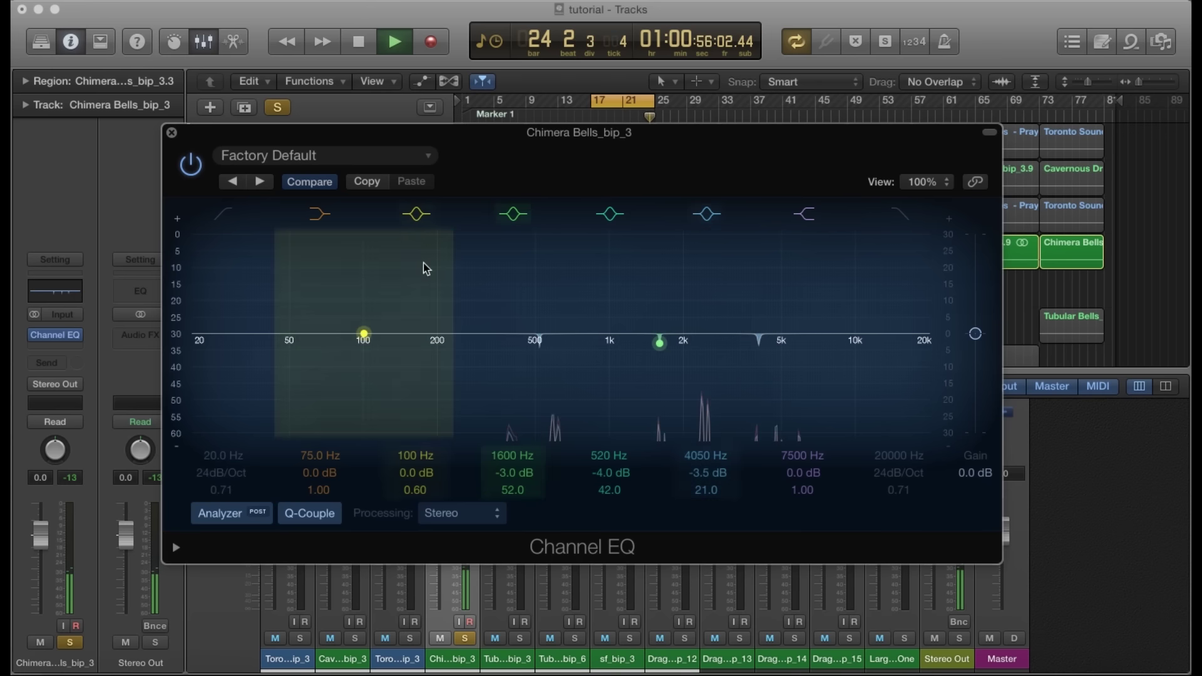
Step: Close the Chimera Bells EQ, select the Tubular Bells track 5, and stop playback
{"action": "left_click", "coordinate": [171, 133]}
{"action": "scroll", "coordinate": [501, 269], "scroll_direction": "down", "scroll_amount": 1}
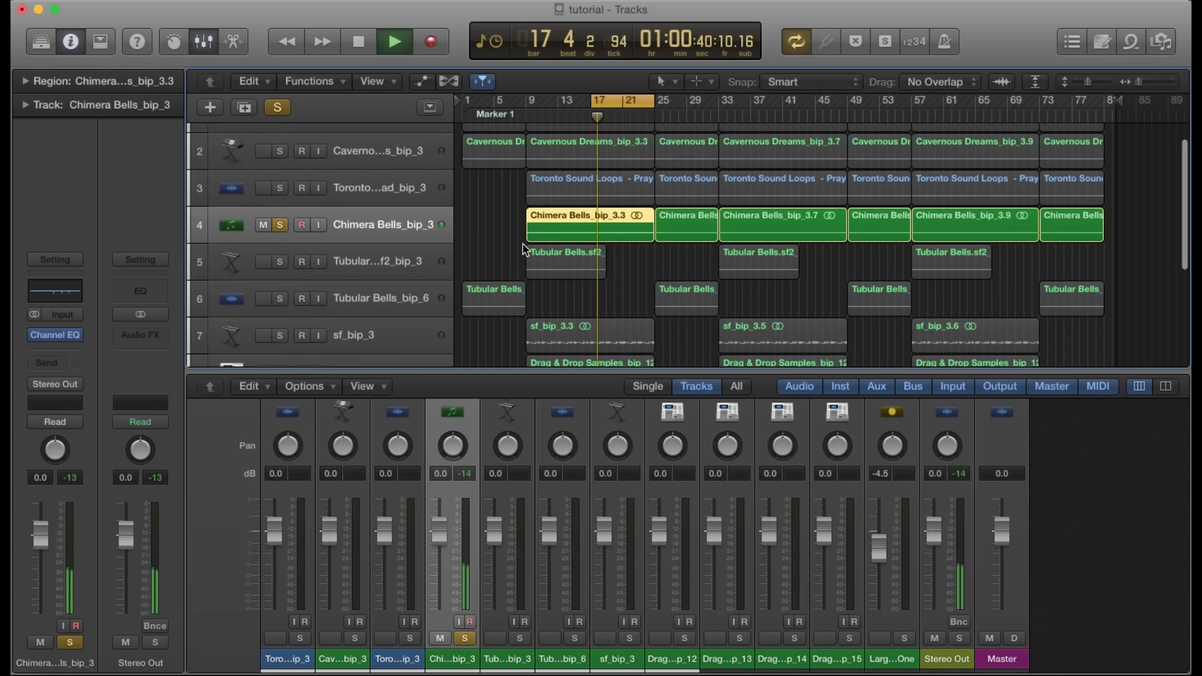
{"action": "left_click", "coordinate": [370, 273]}
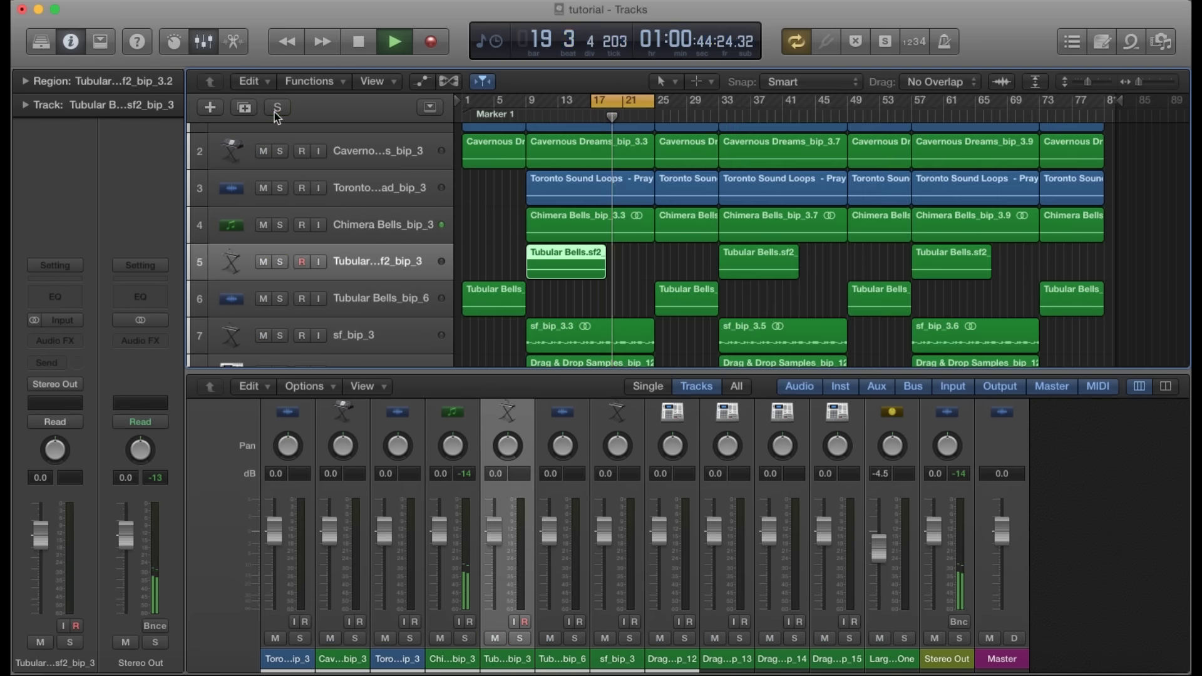
{"action": "scroll", "coordinate": [529, 307], "scroll_direction": "down", "scroll_amount": 1}
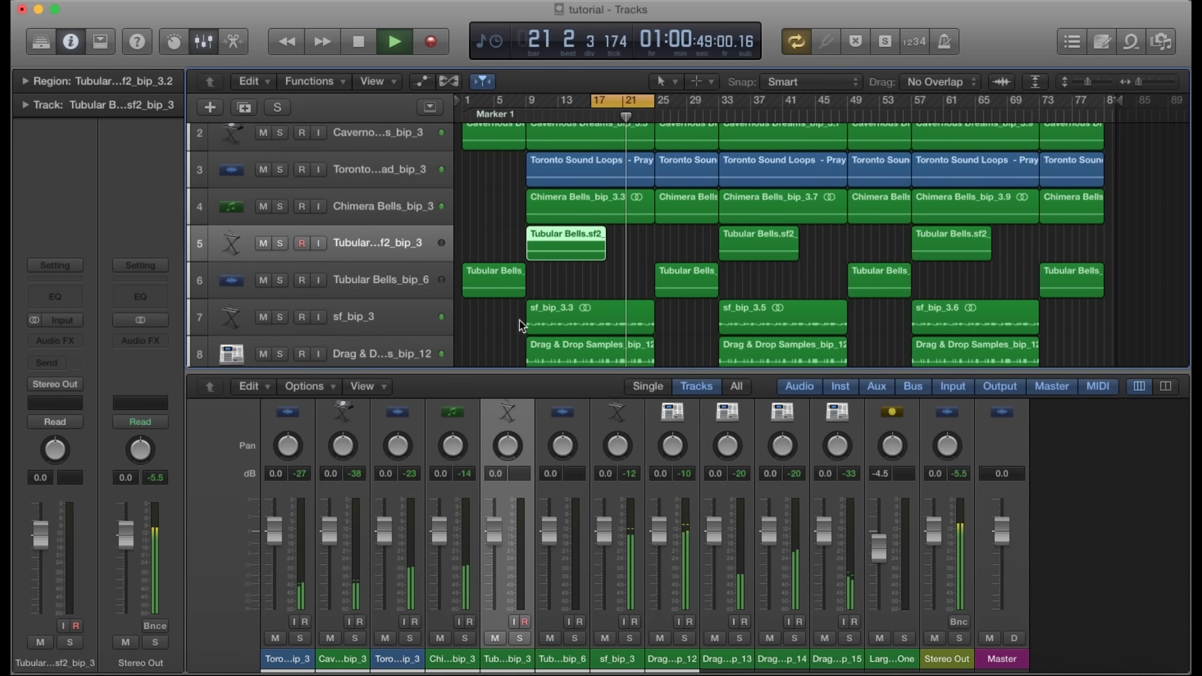
{"action": "key", "text": "space"}
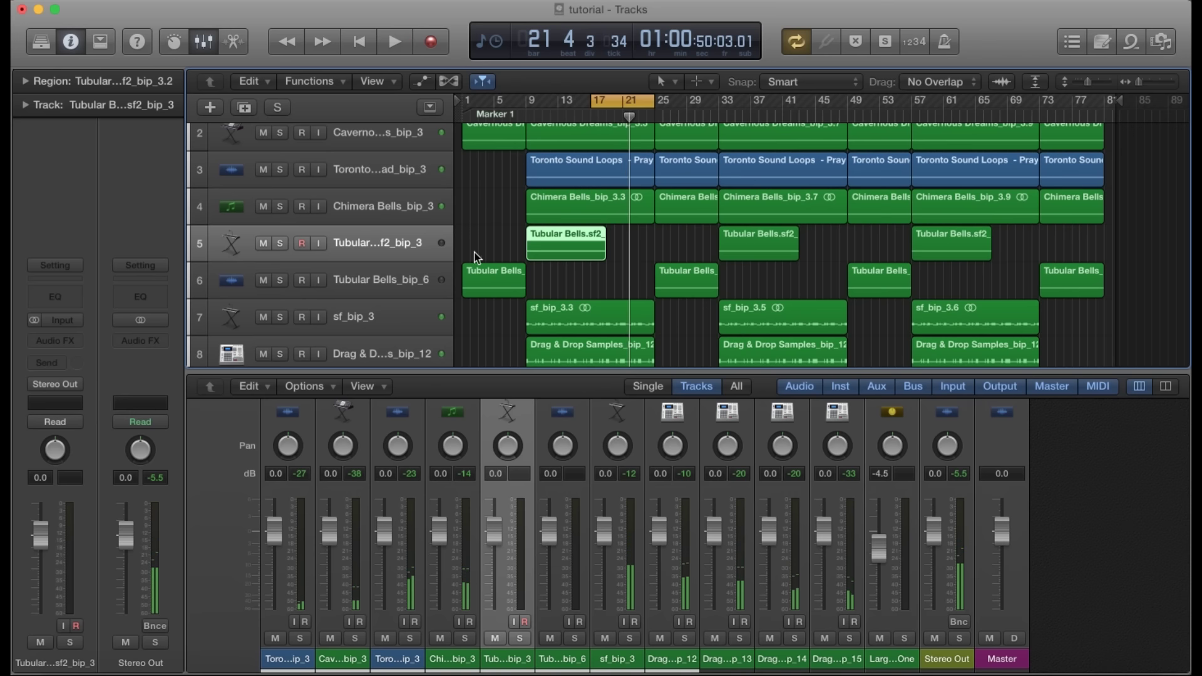
Step: Loop bars 9–13, solo track 8 (bip_12), and play it back
{"action": "scroll", "coordinate": [563, 263], "scroll_direction": "down", "scroll_amount": 2}
{"action": "left_click", "coordinate": [645, 279]}
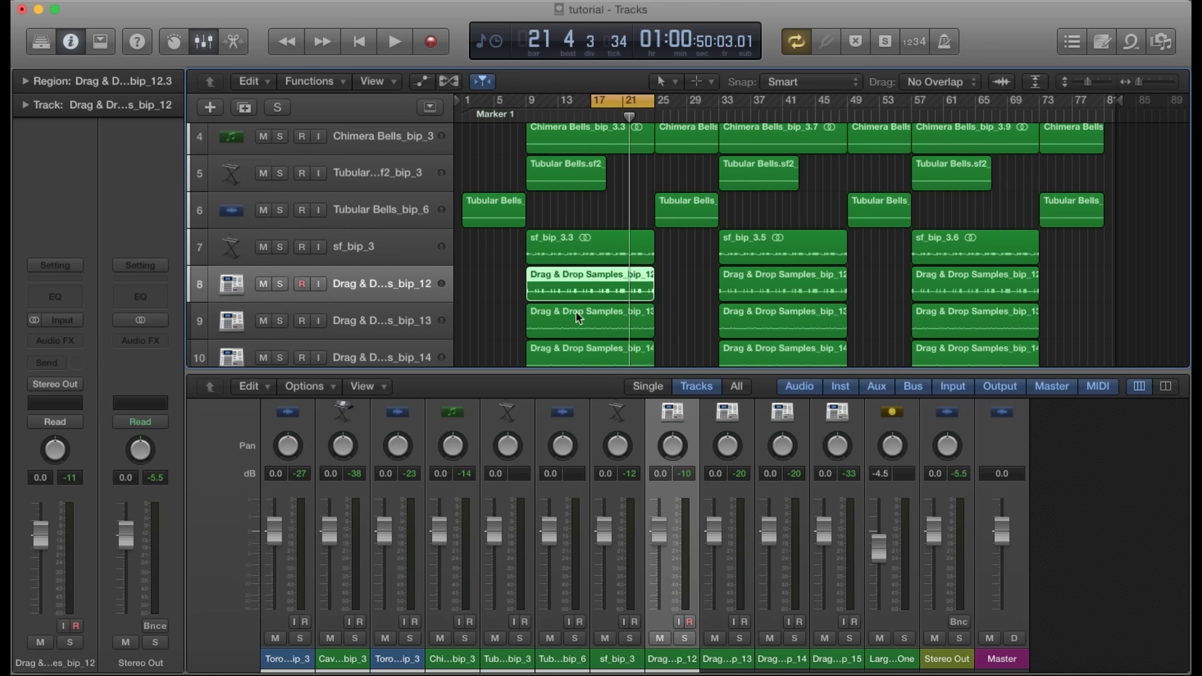
{"action": "scroll", "coordinate": [576, 316], "scroll_direction": "down", "scroll_amount": 1}
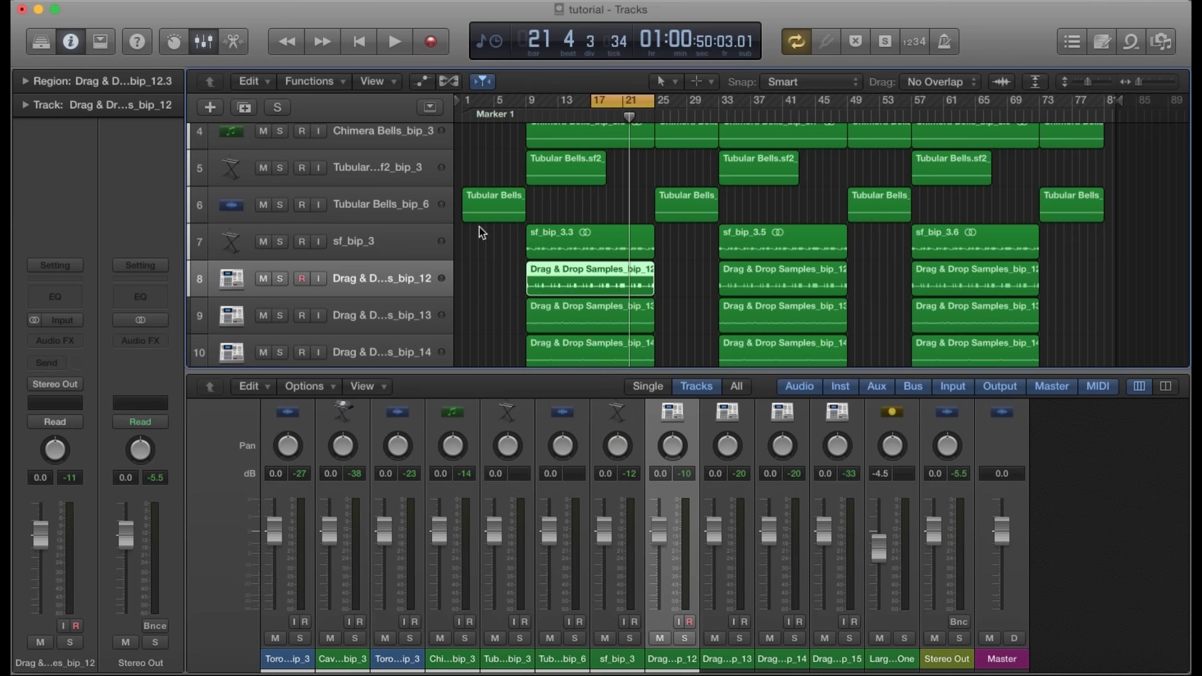
{"action": "left_click_drag", "start_coordinate": [614, 100], "coordinate": [550, 101]}
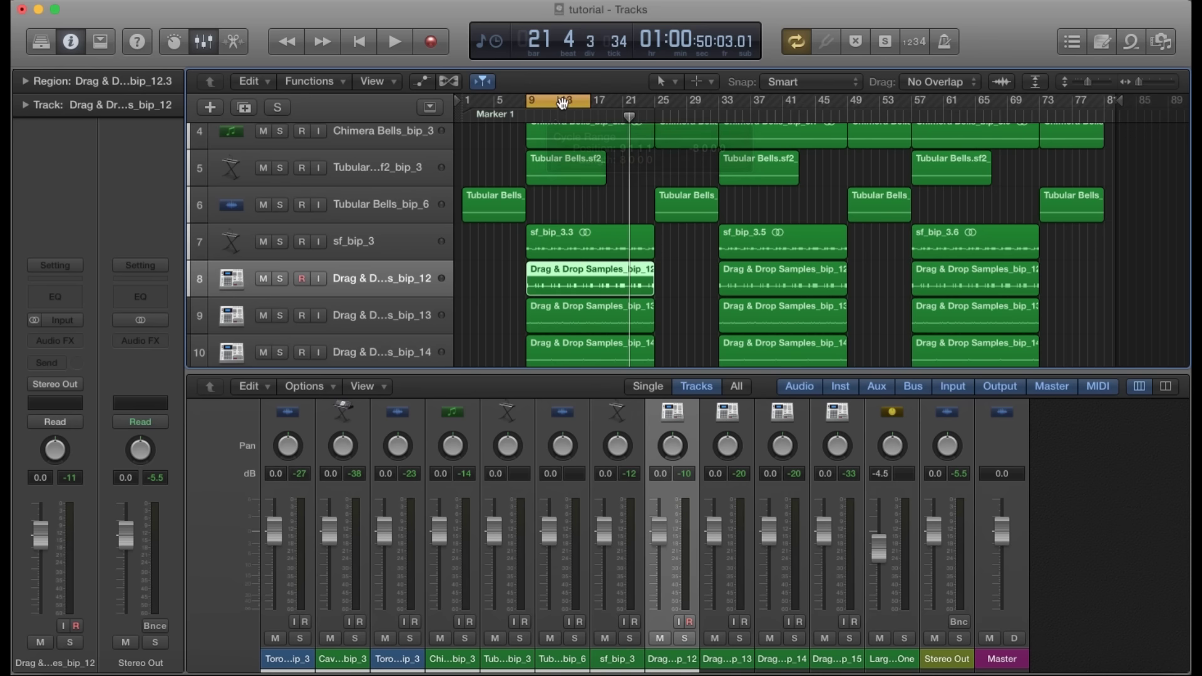
{"action": "left_click", "coordinate": [283, 282]}
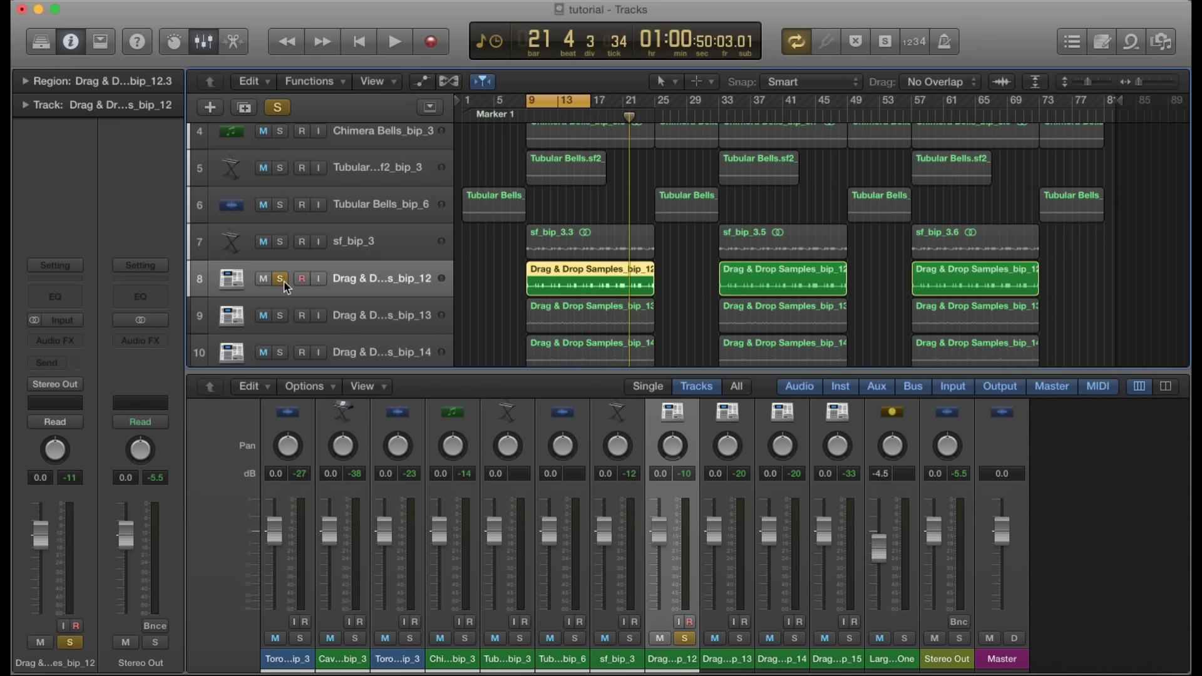
{"action": "key", "text": "space"}
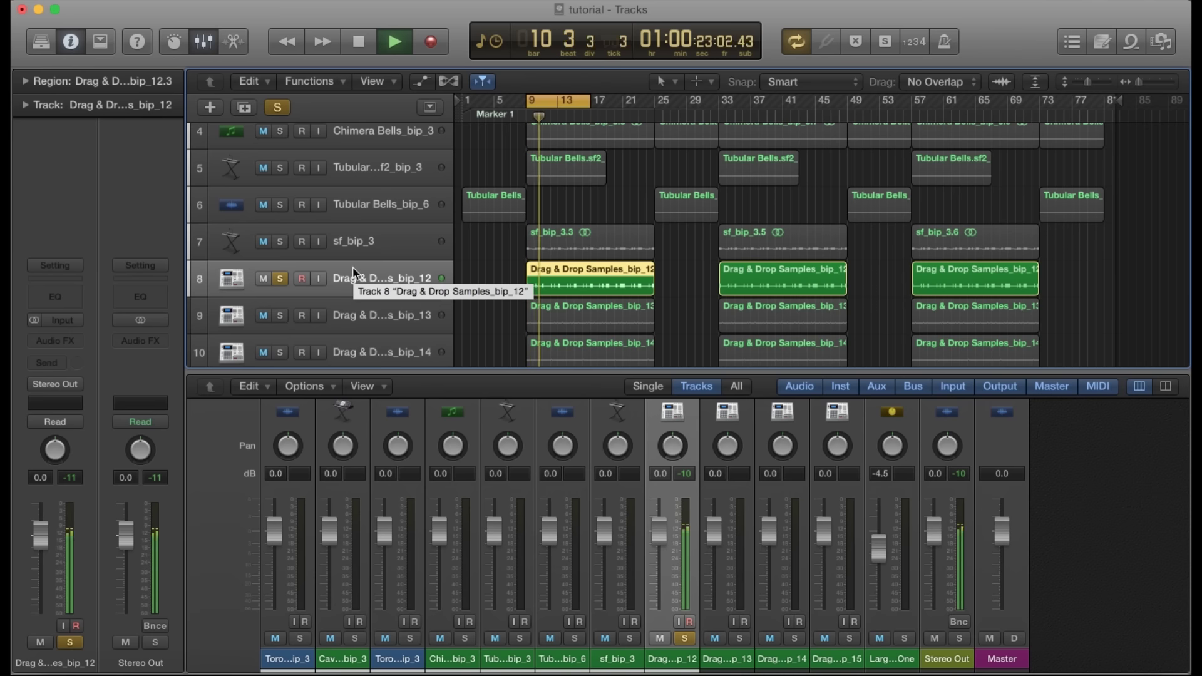
Step: Insert a Channel EQ into an empty Audio FX slot on bip_12
{"action": "key", "text": "space"}
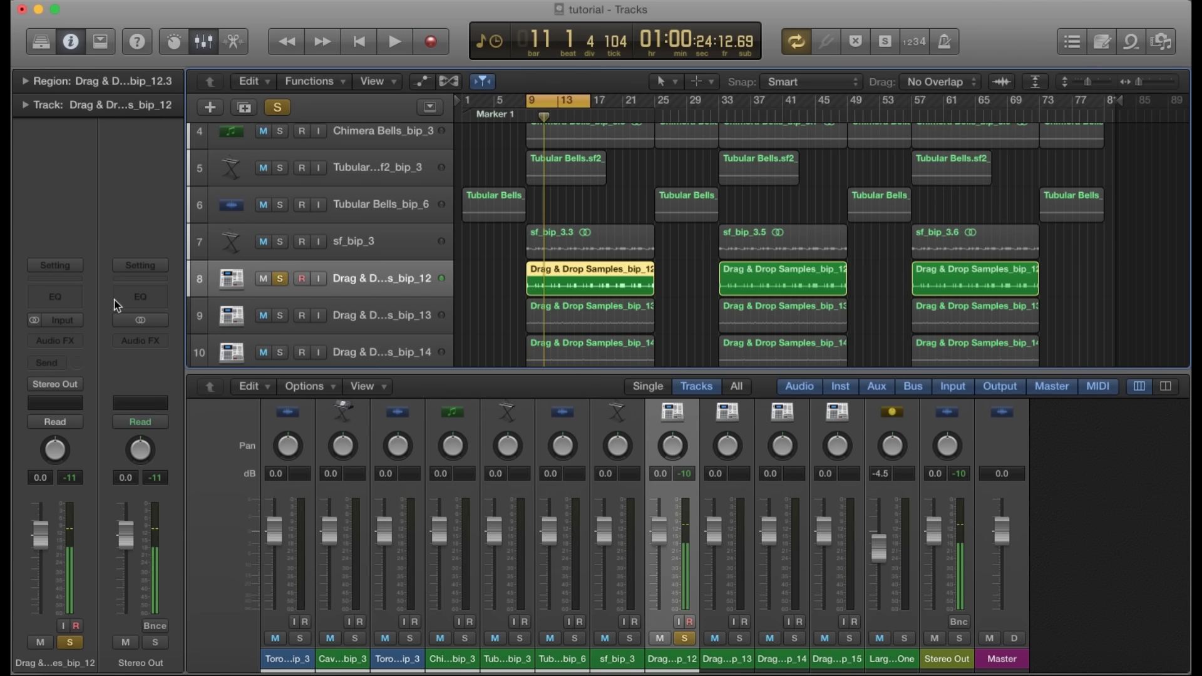
{"action": "left_click", "coordinate": [76, 342]}
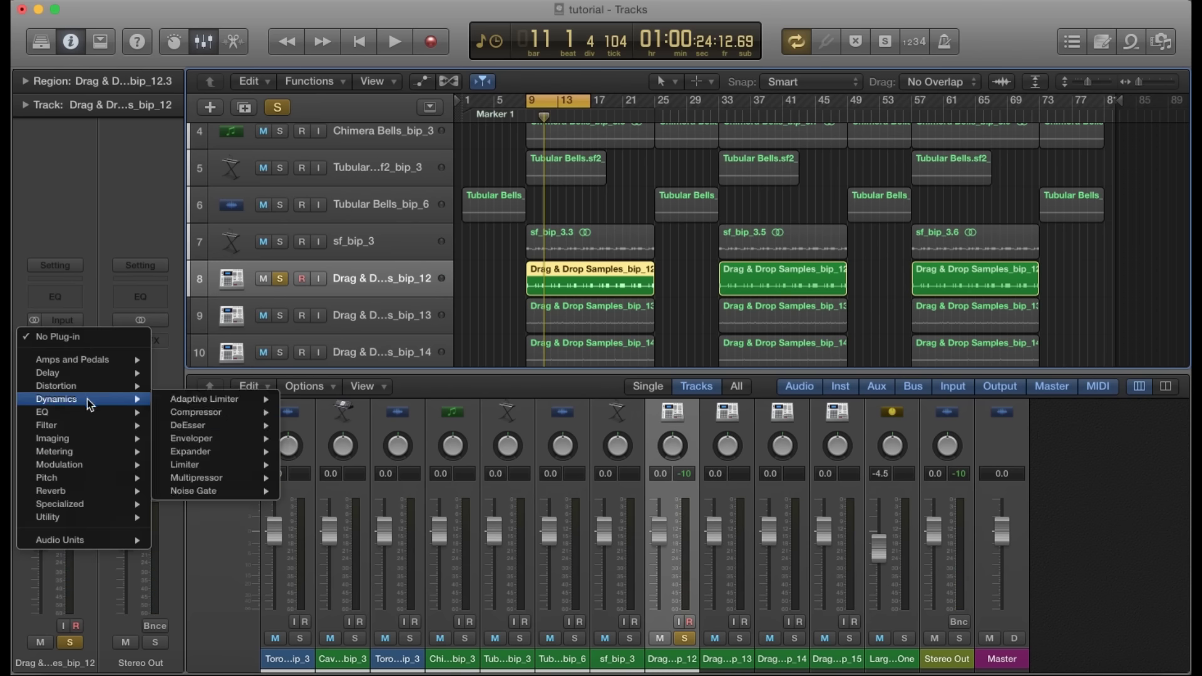
{"action": "left_click", "coordinate": [182, 412]}
{"action": "key", "text": "space"}
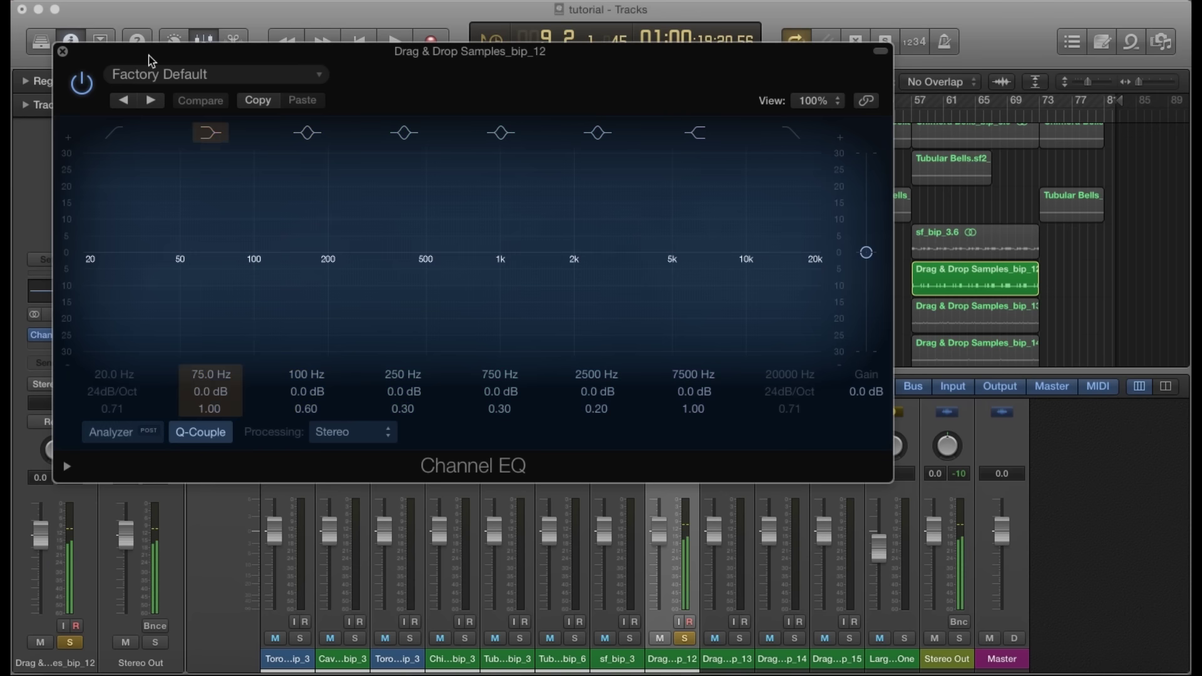
Step: Browse the EQ preset list, keep Factory Default, and close the Channel EQ window
{"action": "left_click", "coordinate": [225, 76]}
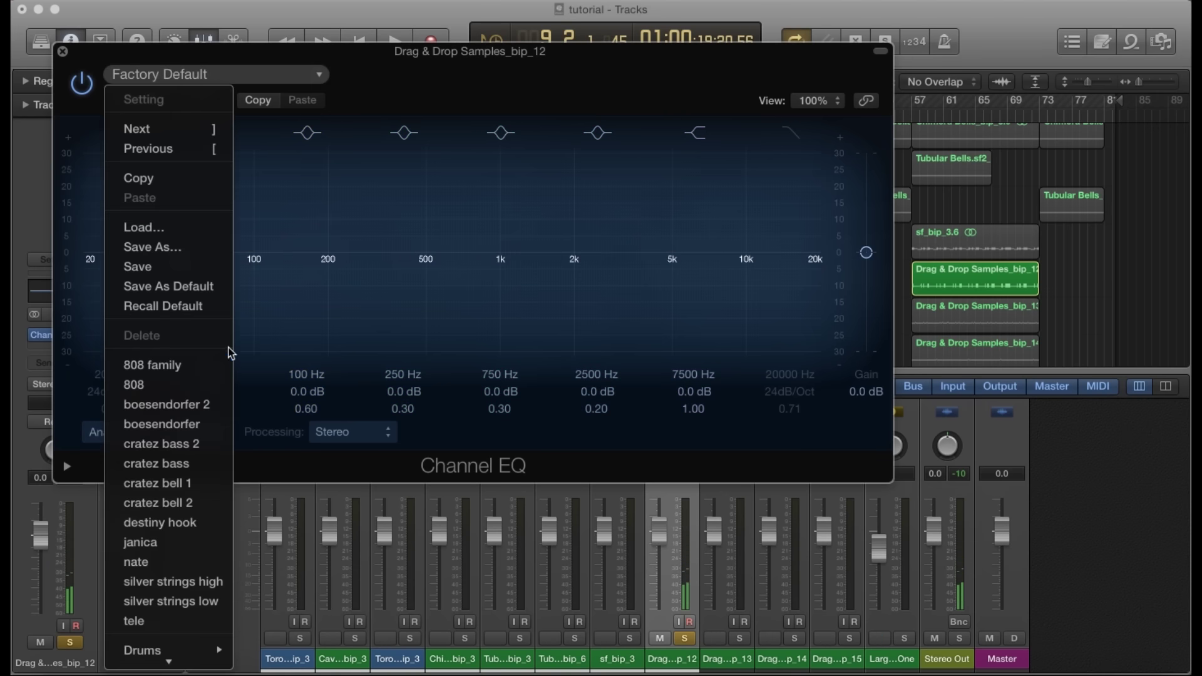
{"action": "scroll", "coordinate": [203, 325], "scroll_direction": "down", "scroll_amount": 5}
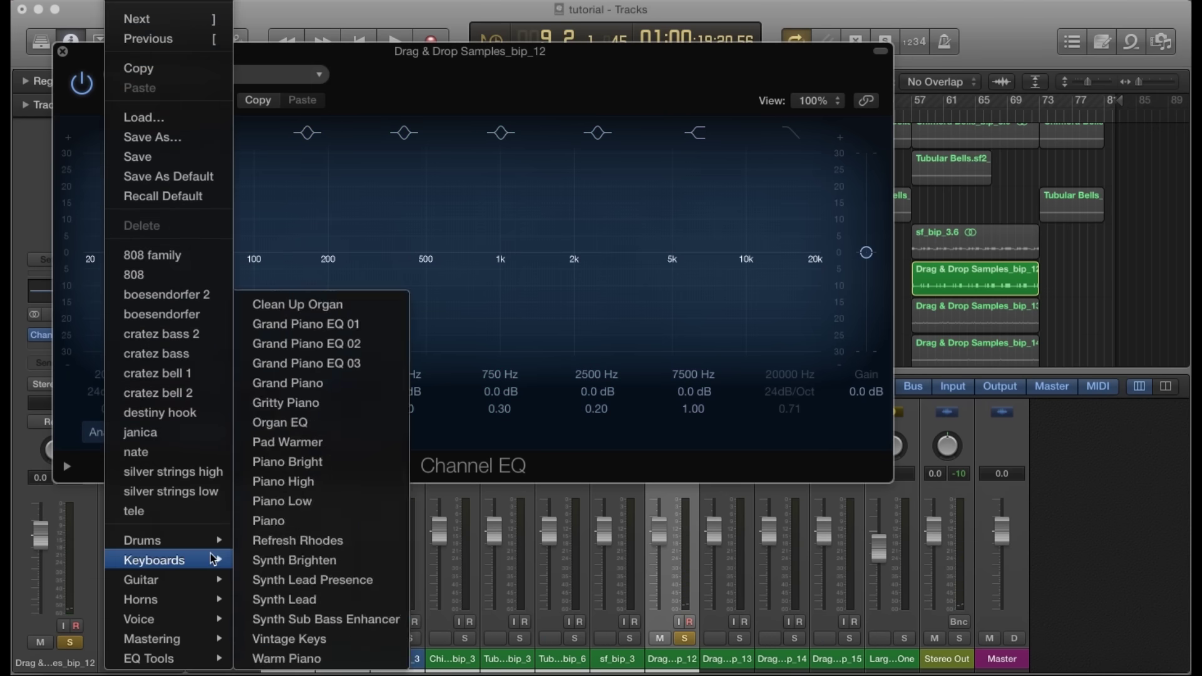
{"action": "mouse_move", "coordinate": [209, 547]}
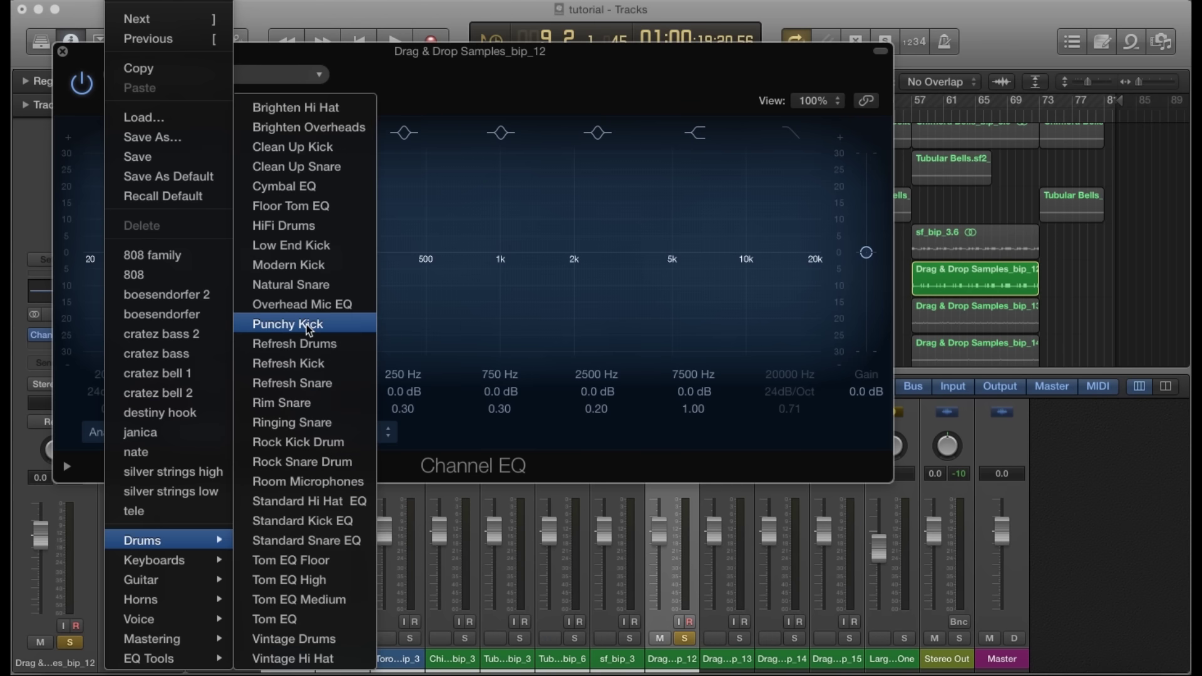
{"action": "left_click", "coordinate": [63, 51]}
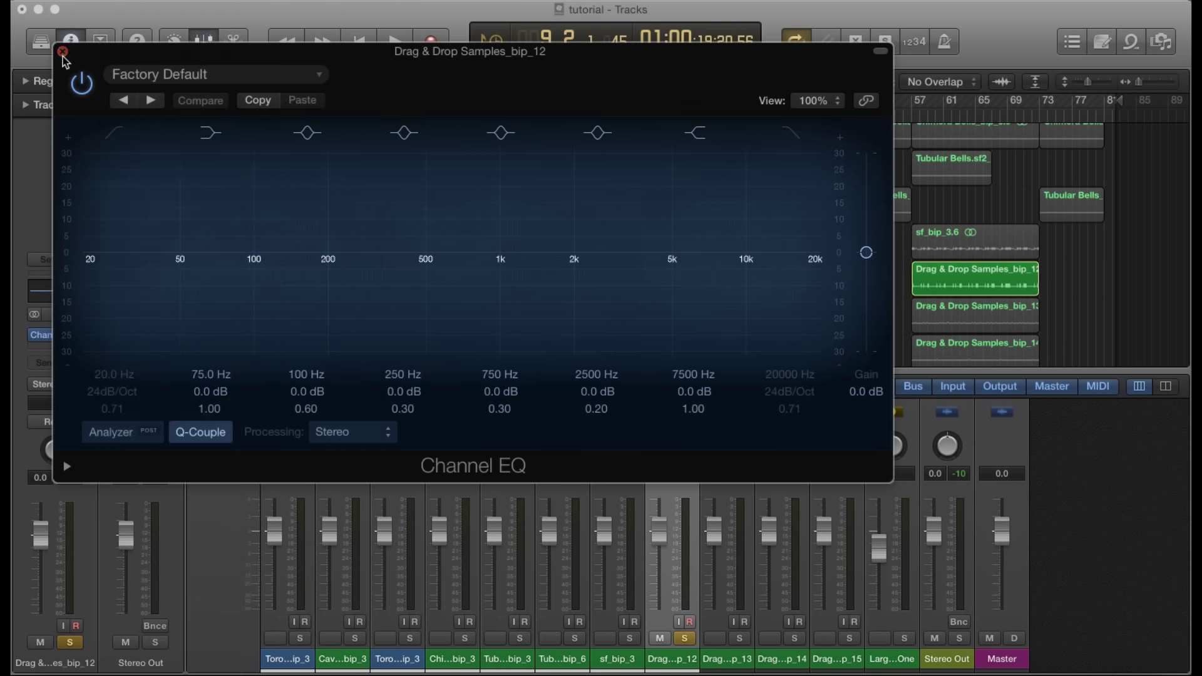
{"action": "left_click", "coordinate": [62, 52]}
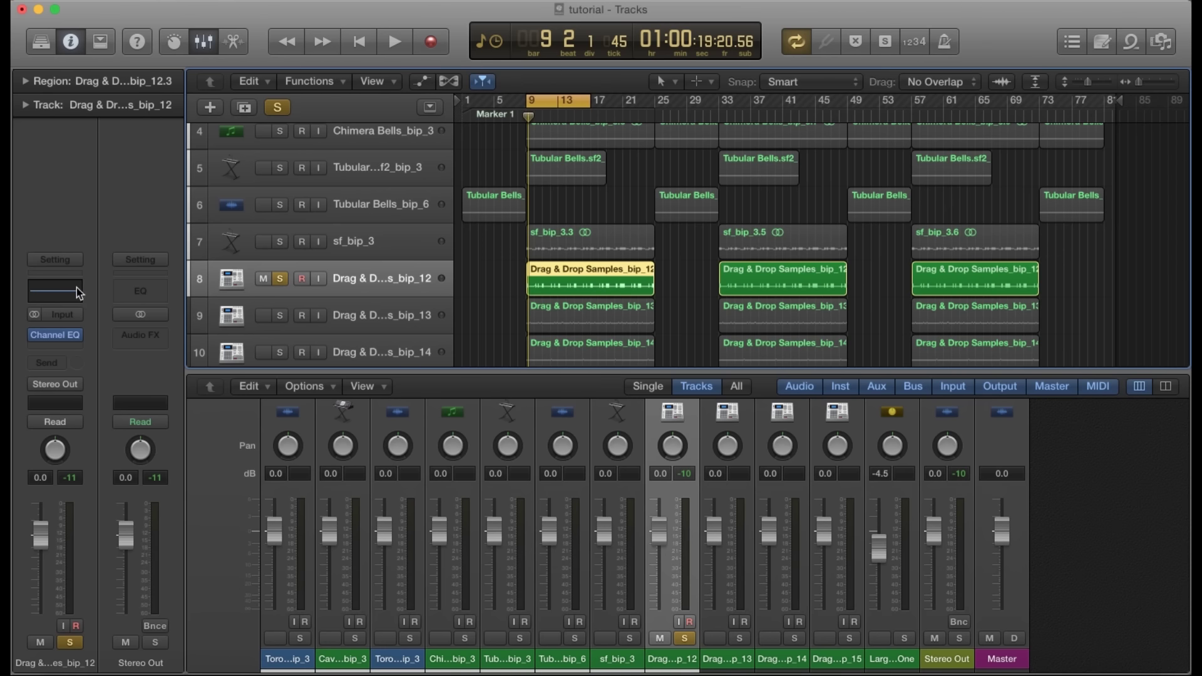
Step: Enable the Analyzer and move the 250 Hz band to a +5 dB boost at 330 Hz, Q 2.3
{"action": "key", "text": "space"}
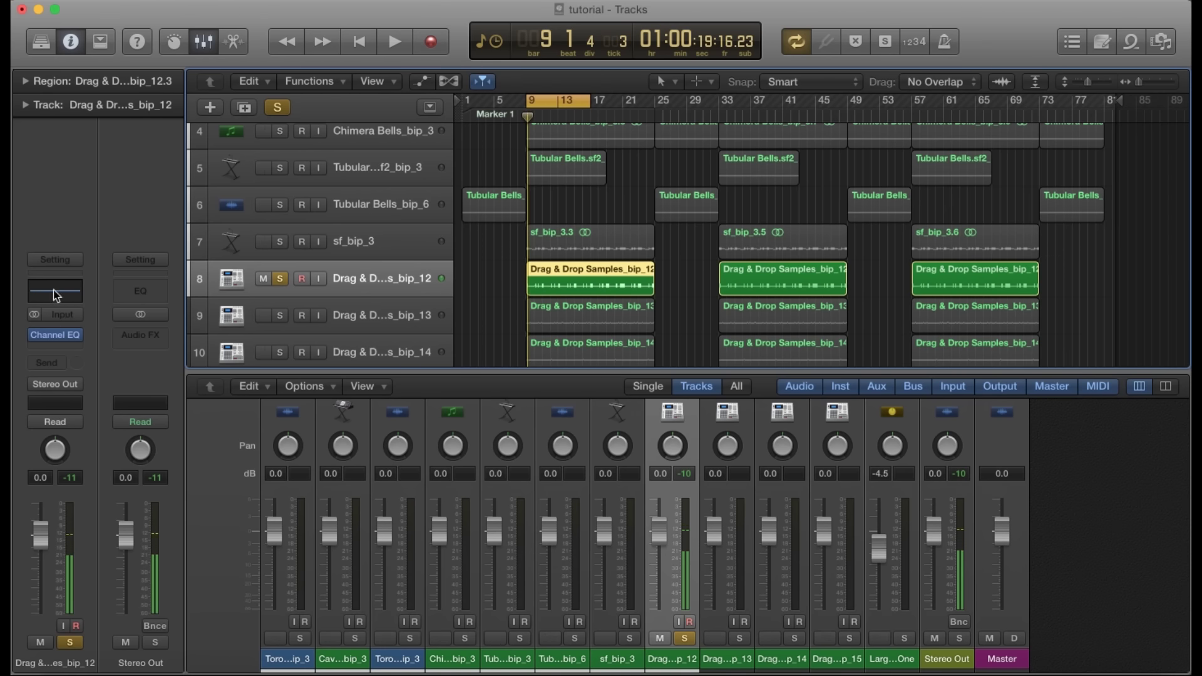
{"action": "left_click", "coordinate": [54, 291]}
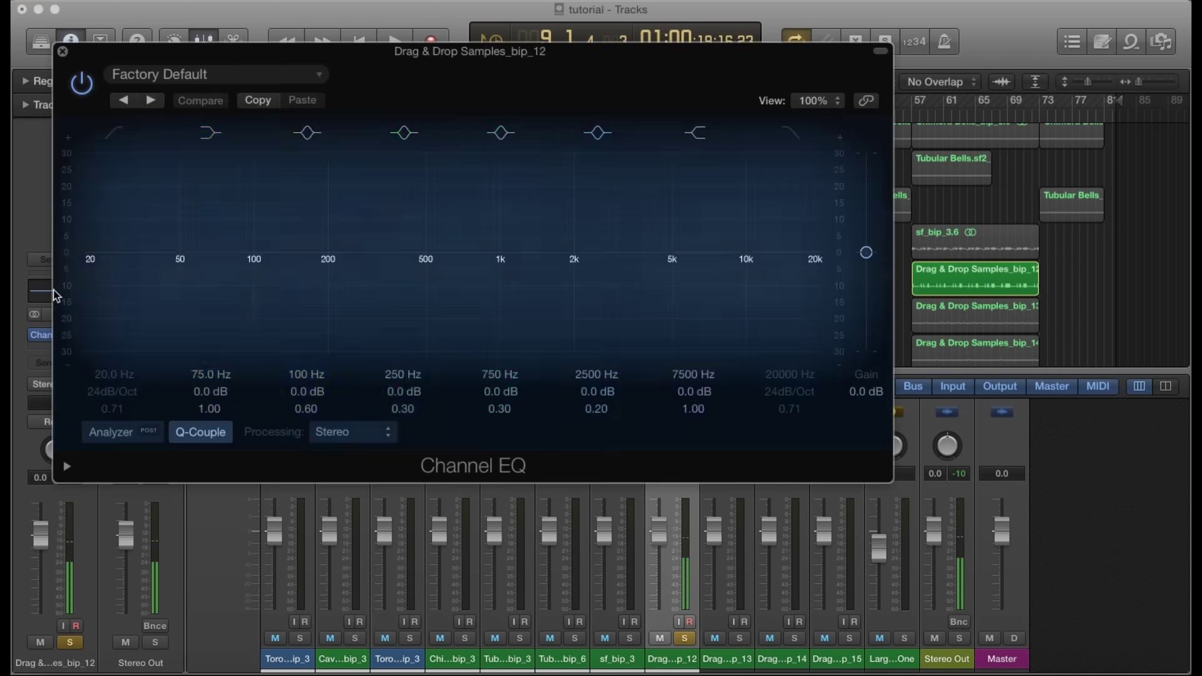
{"action": "left_click", "coordinate": [128, 439]}
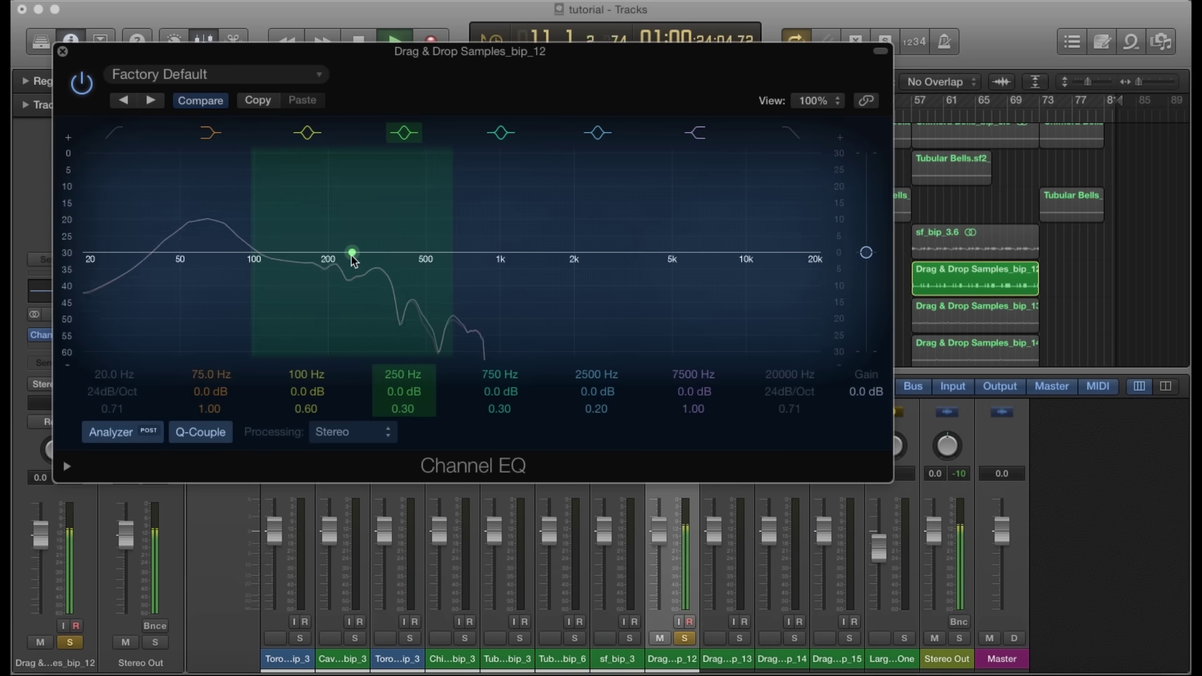
{"action": "left_click_drag", "start_coordinate": [352, 254], "coordinate": [378, 254]}
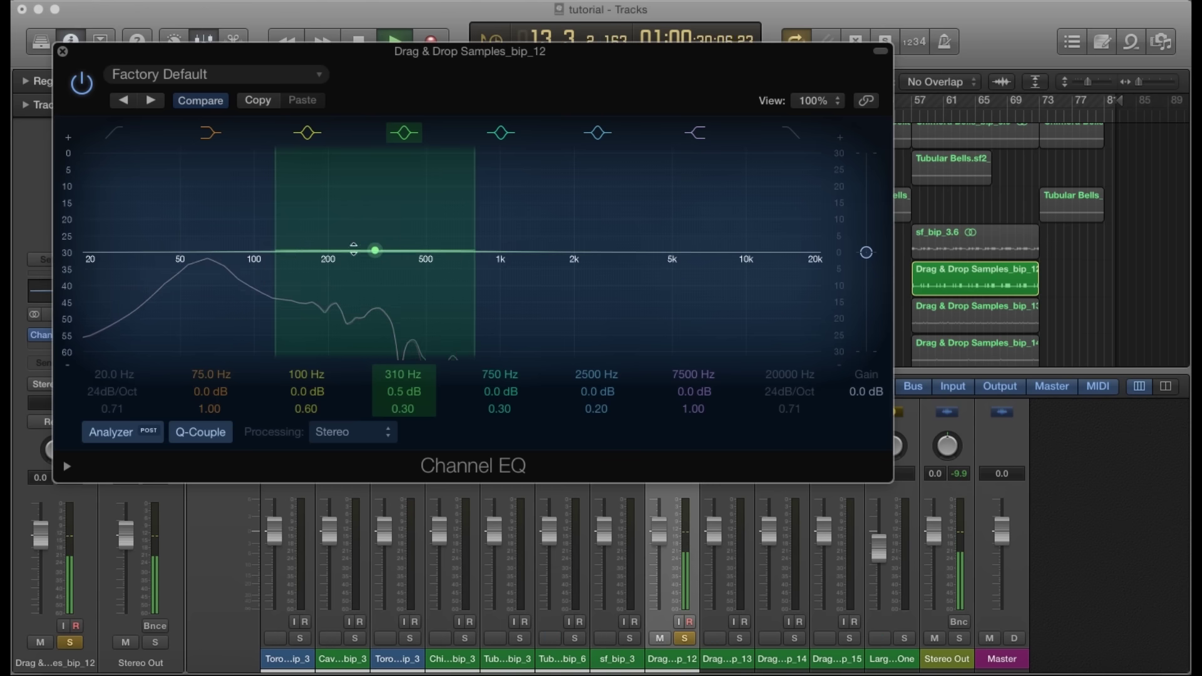
{"action": "left_click_drag", "start_coordinate": [277, 232], "coordinate": [311, 225]}
{"action": "left_click_drag", "start_coordinate": [375, 251], "coordinate": [382, 237]}
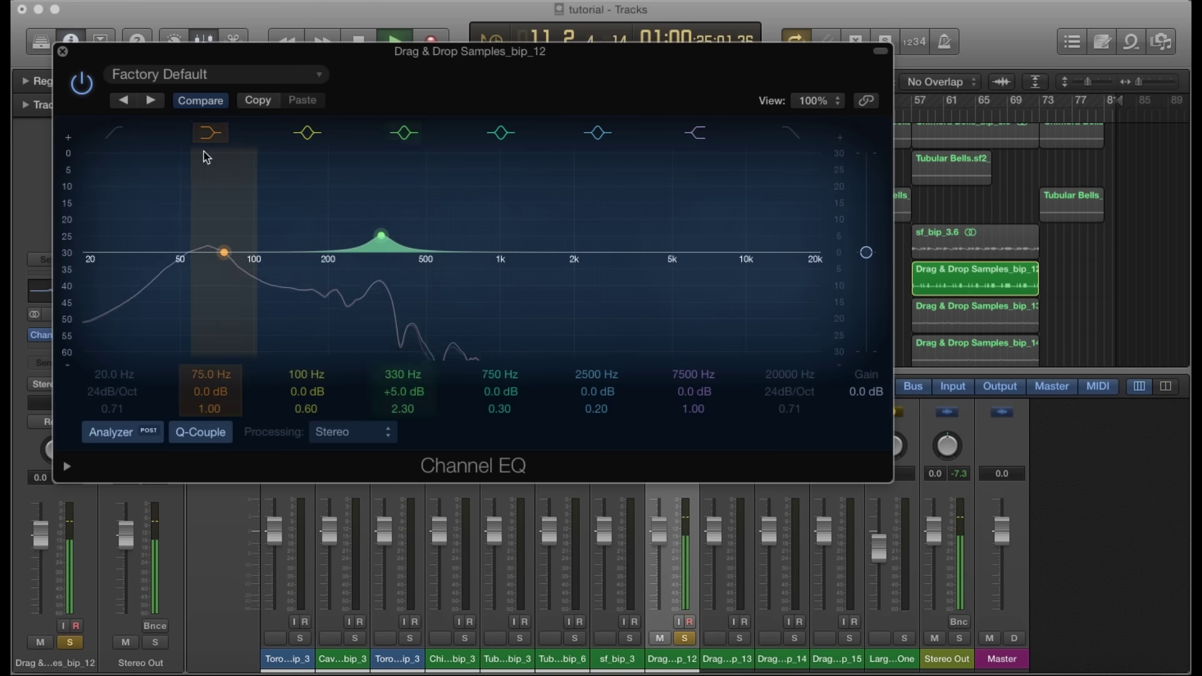
Step: Enable the low cut at 24 Hz and close the EQ
{"action": "left_click", "coordinate": [113, 133]}
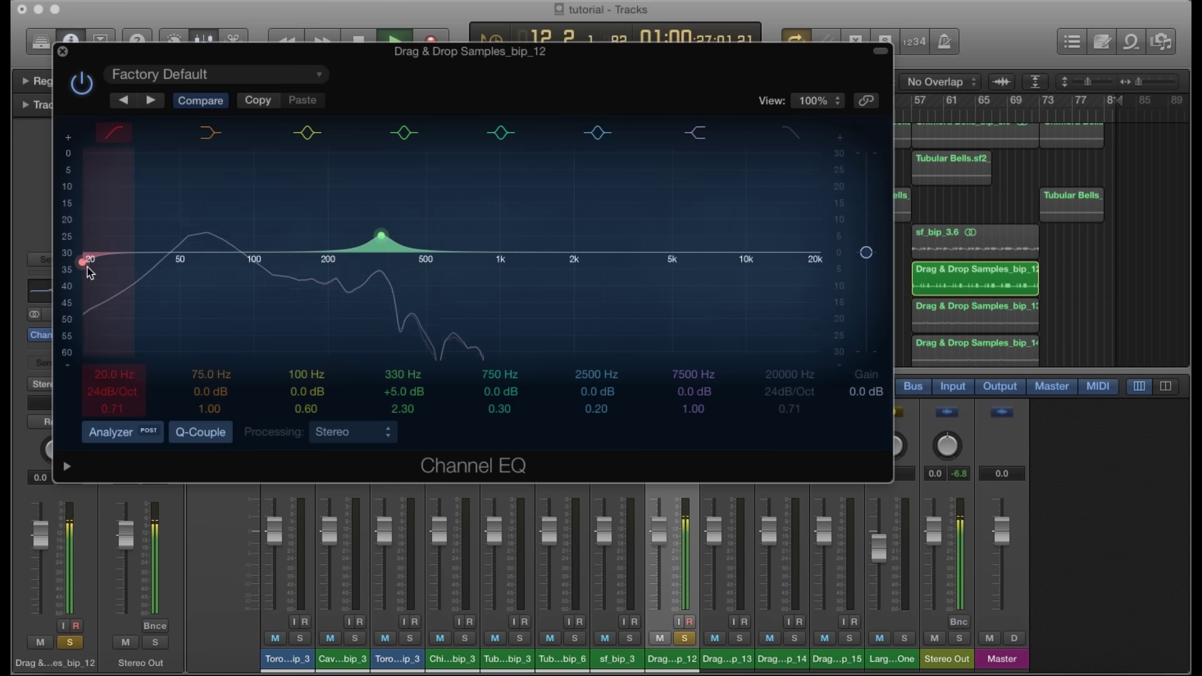
{"action": "mouse_move", "coordinate": [87, 269]}
{"action": "left_mouse_down"}
{"action": "mouse_move", "coordinate": [88, 258]}
{"action": "mouse_move", "coordinate": [108, 262]}
{"action": "left_mouse_up"}
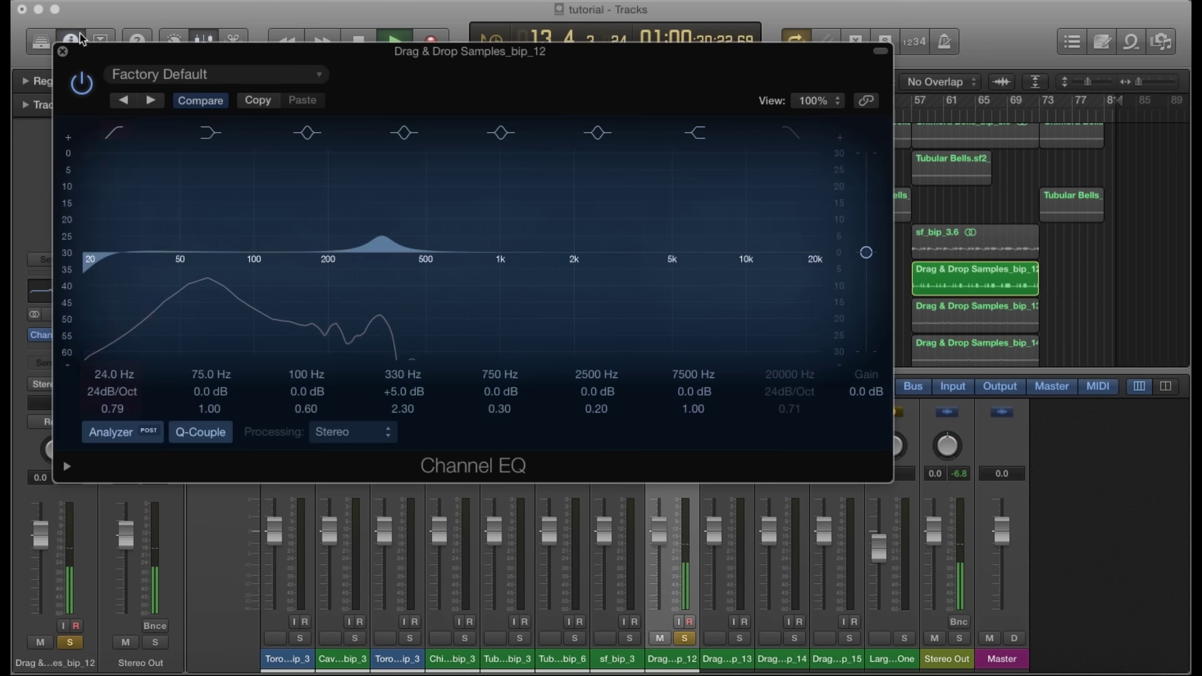
{"action": "left_click", "coordinate": [63, 52]}
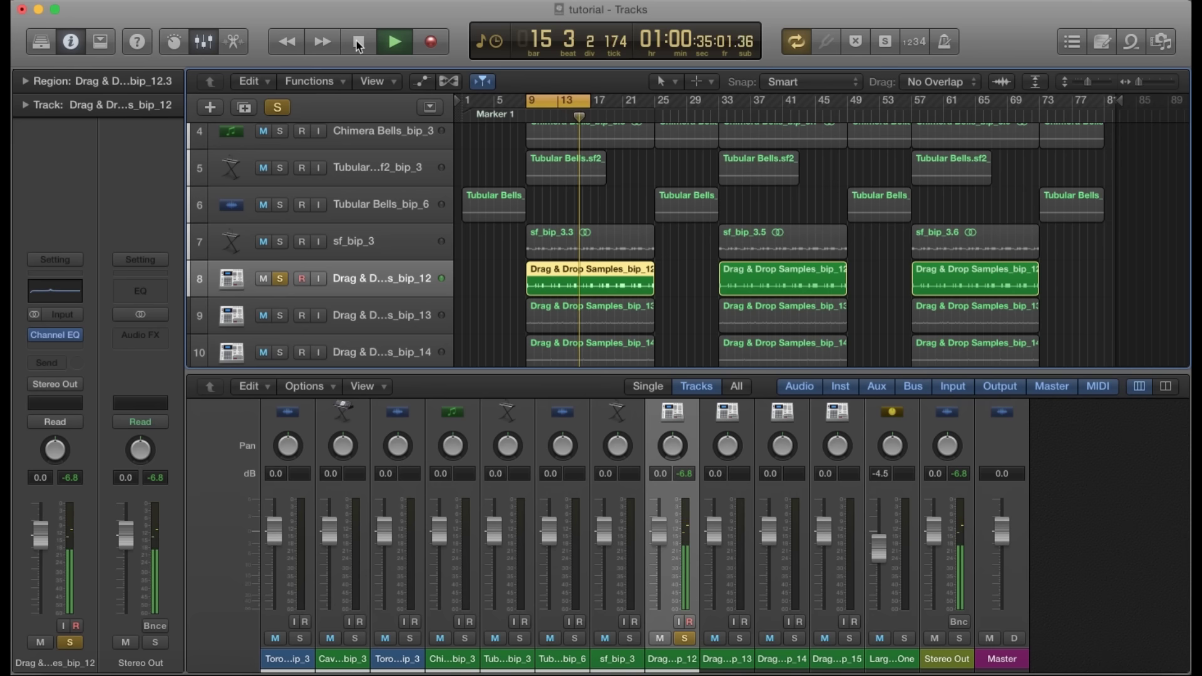
Step: Solo and select the bip_13 track and insert a Channel EQ
{"action": "left_click", "coordinate": [280, 316]}
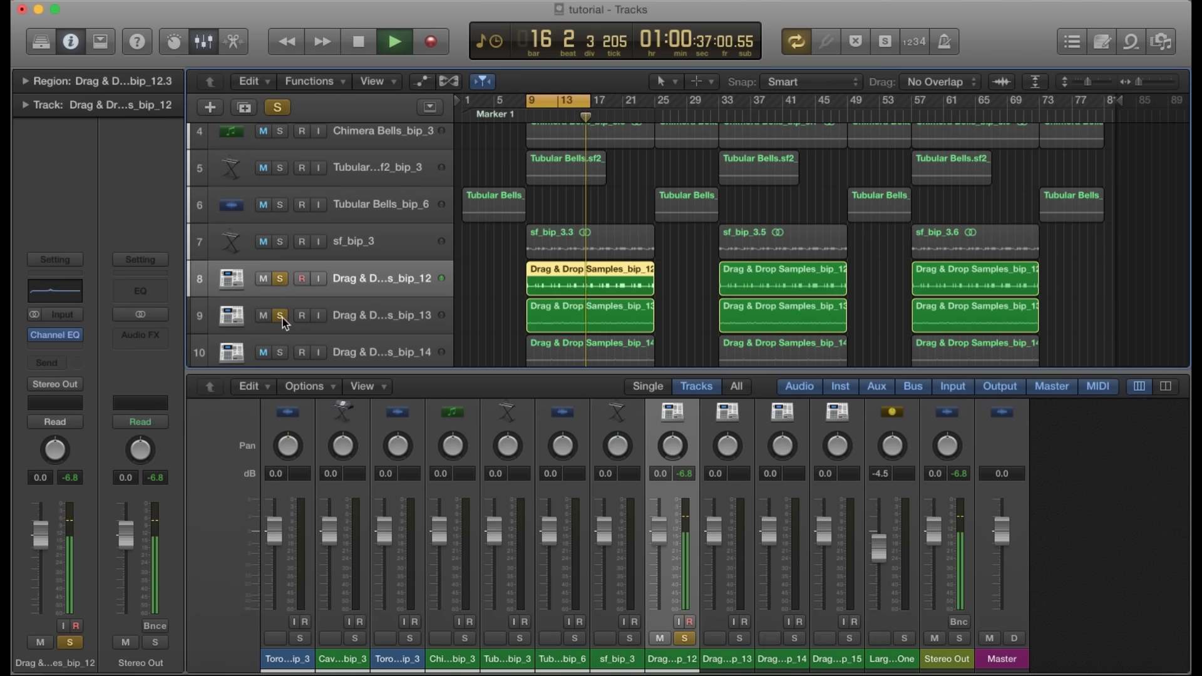
{"action": "scroll", "coordinate": [486, 298], "scroll_direction": "down", "scroll_amount": 1}
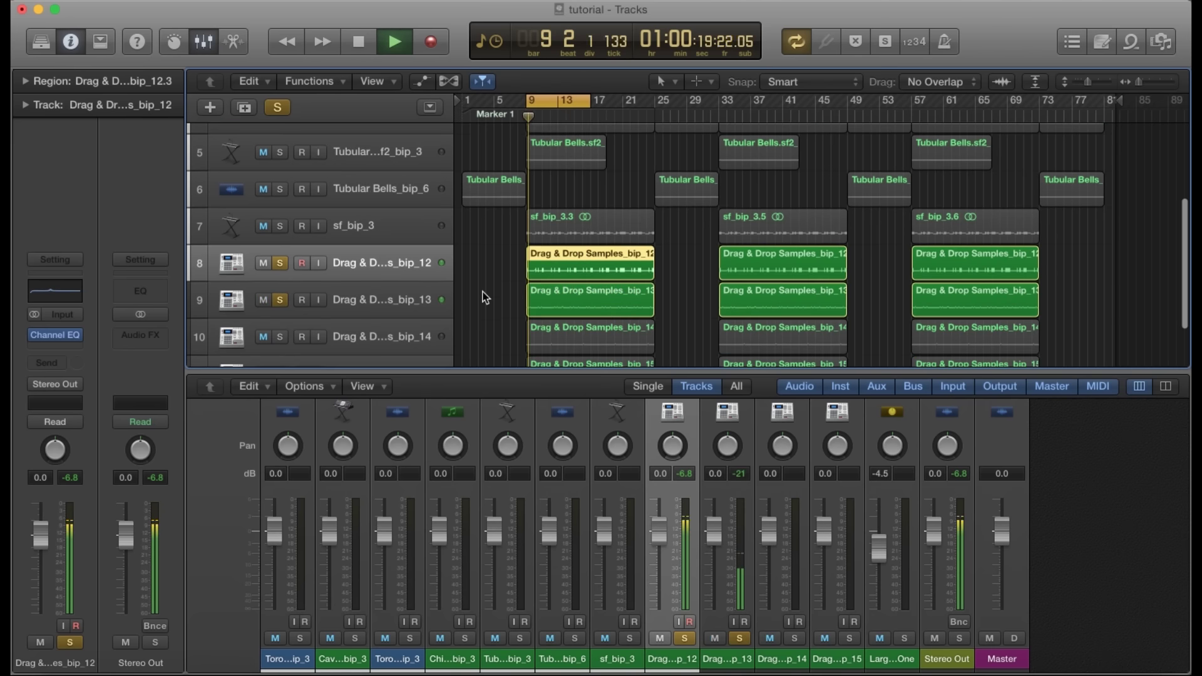
{"action": "left_click", "coordinate": [360, 291]}
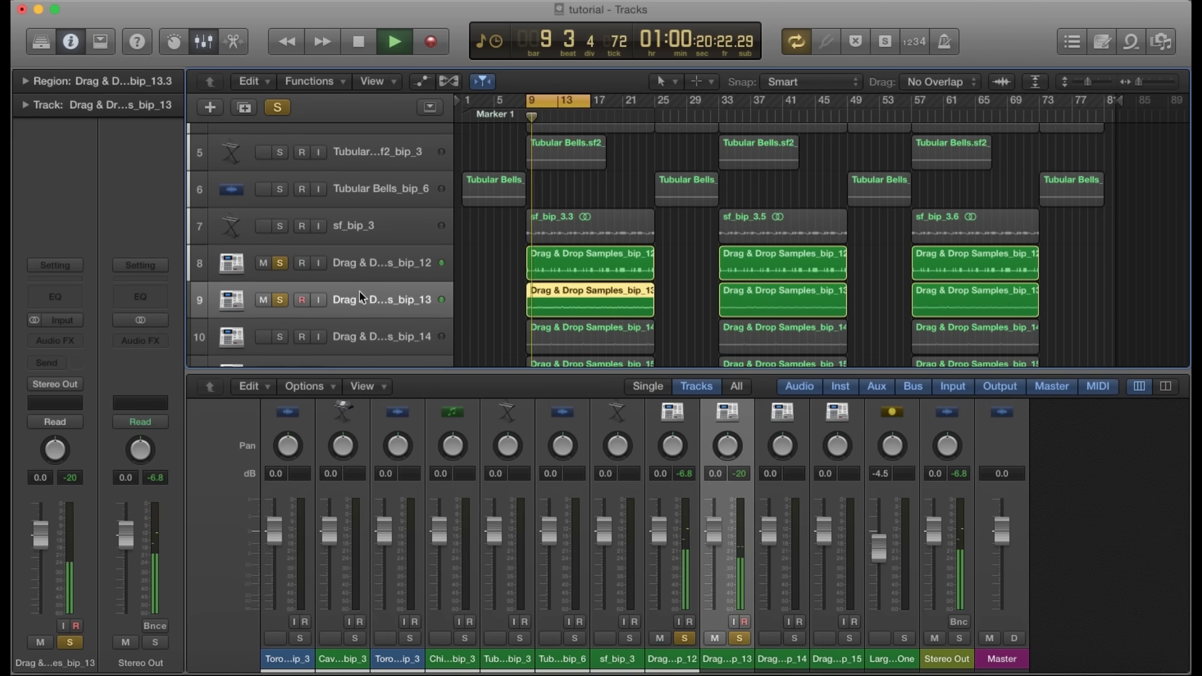
{"action": "left_click", "coordinate": [63, 299]}
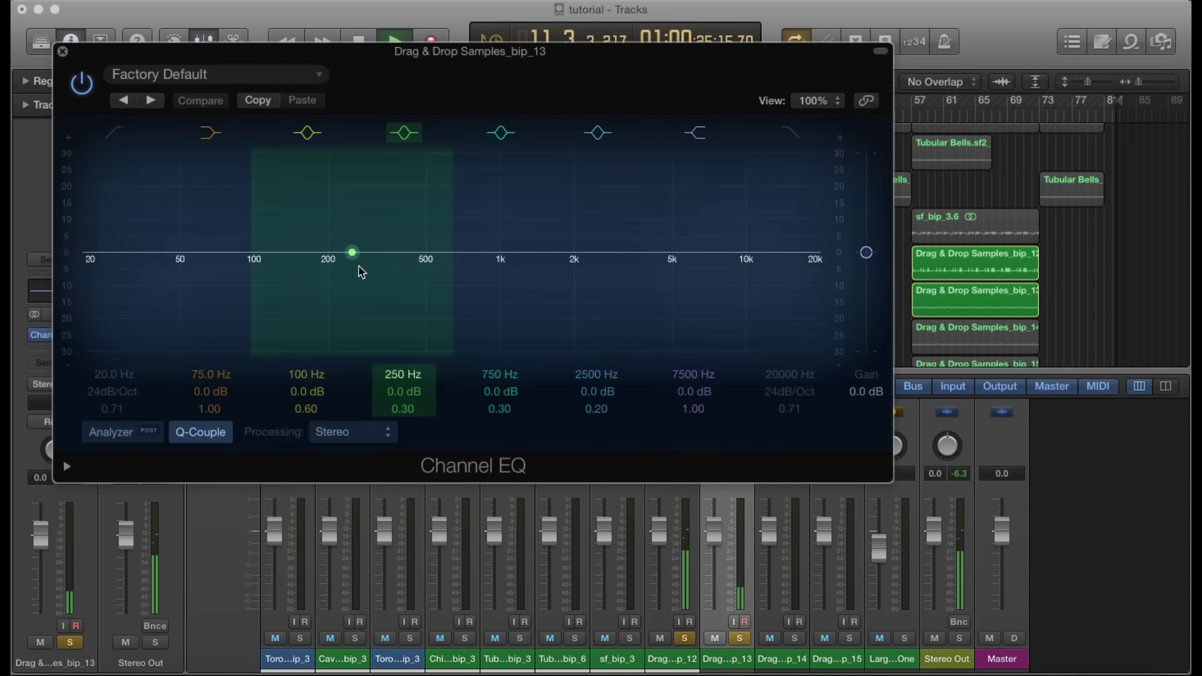
Step: Enable the Analyzer and boost 2000 Hz by +4.5 dB with Q 4.8
{"action": "left_click_drag", "start_coordinate": [426, 83], "coordinate": [527, 113]}
{"action": "left_click", "coordinate": [227, 466]}
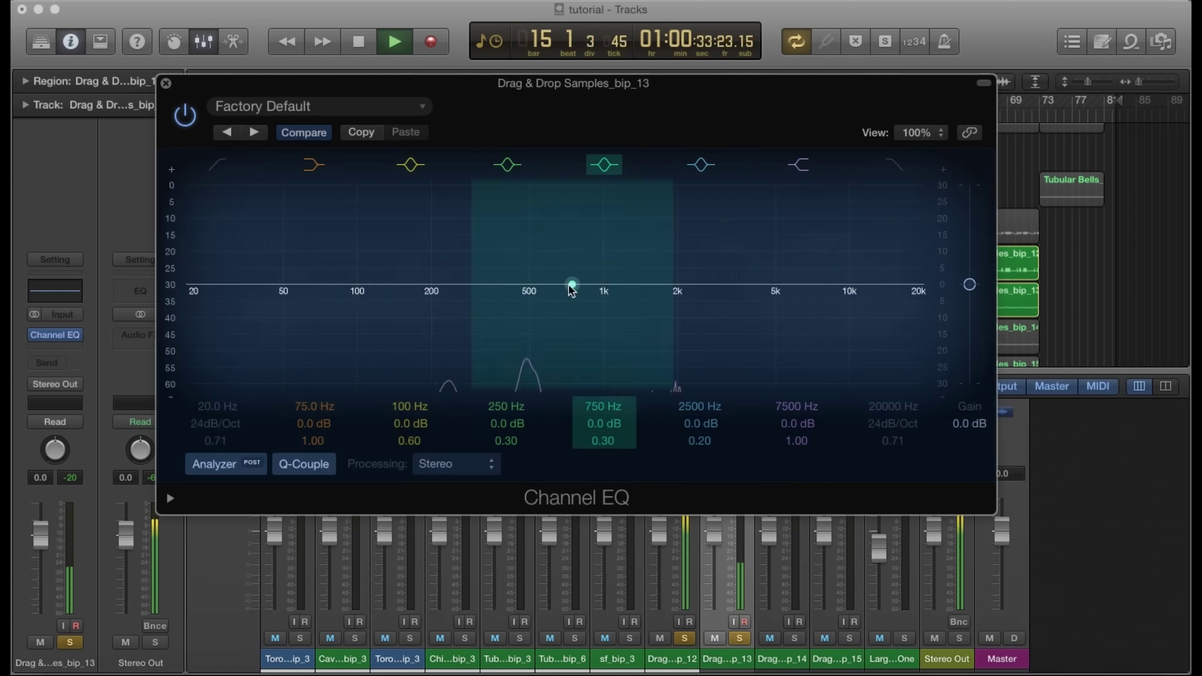
{"action": "left_click_drag", "start_coordinate": [472, 262], "coordinate": [512, 261]}
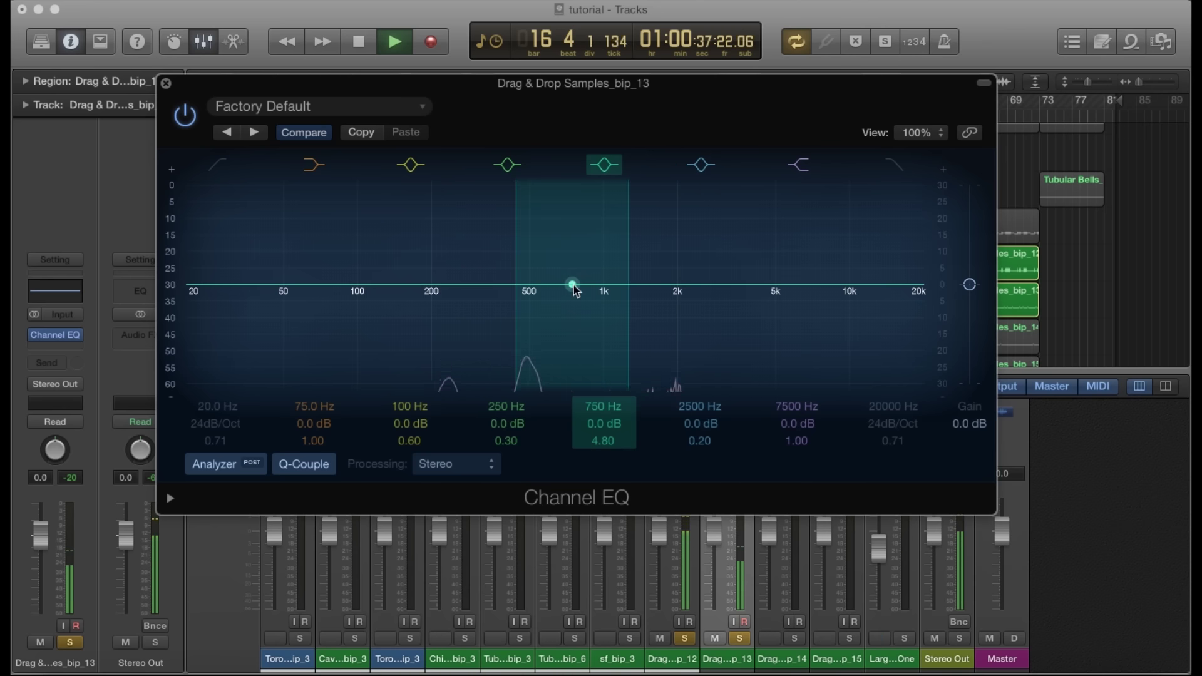
{"action": "left_click_drag", "start_coordinate": [573, 286], "coordinate": [687, 271]}
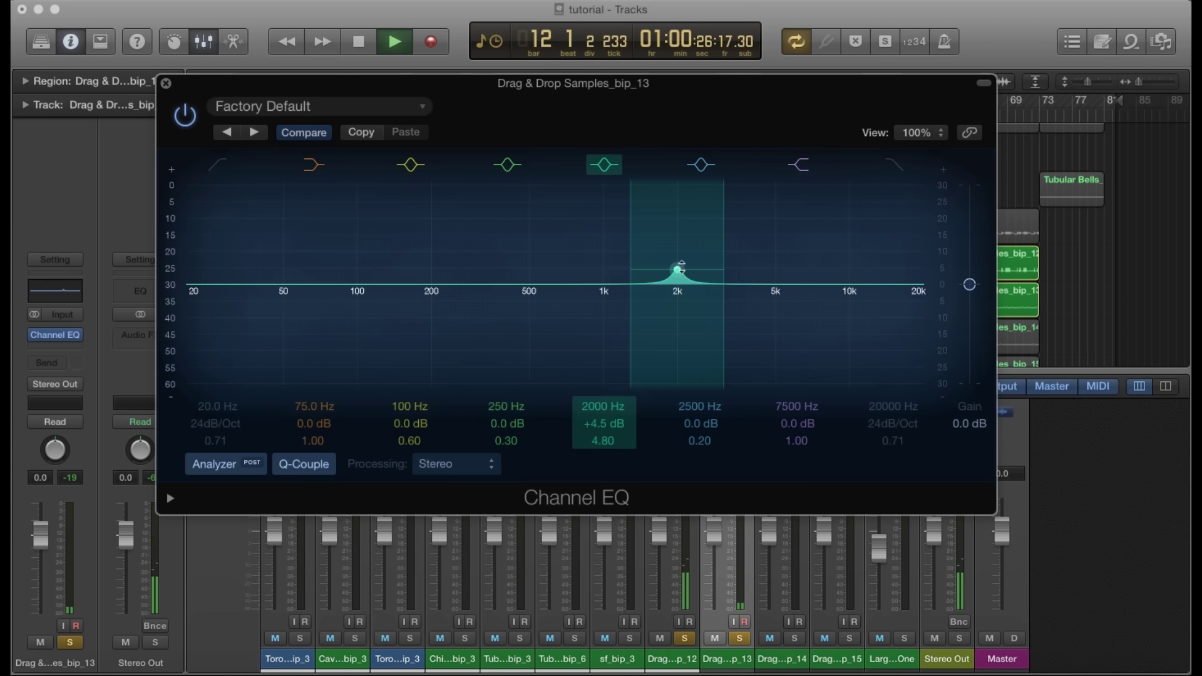
{"action": "left_click_drag", "start_coordinate": [681, 265], "coordinate": [679, 265]}
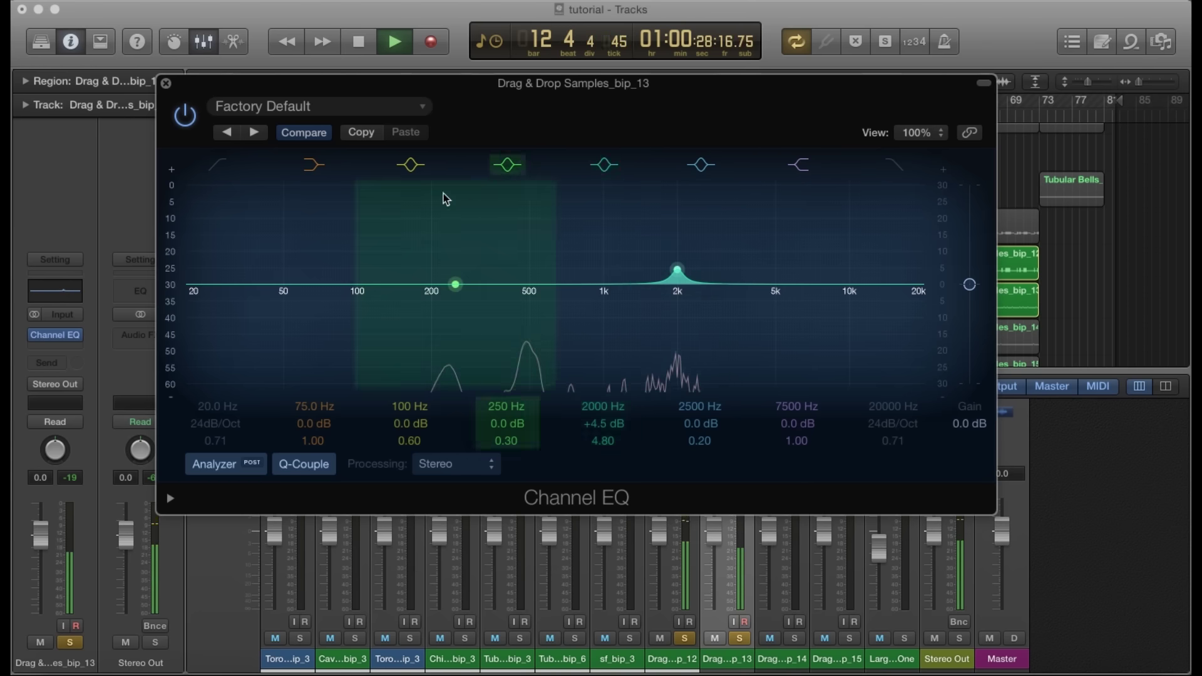
{"action": "left_click", "coordinate": [166, 84]}
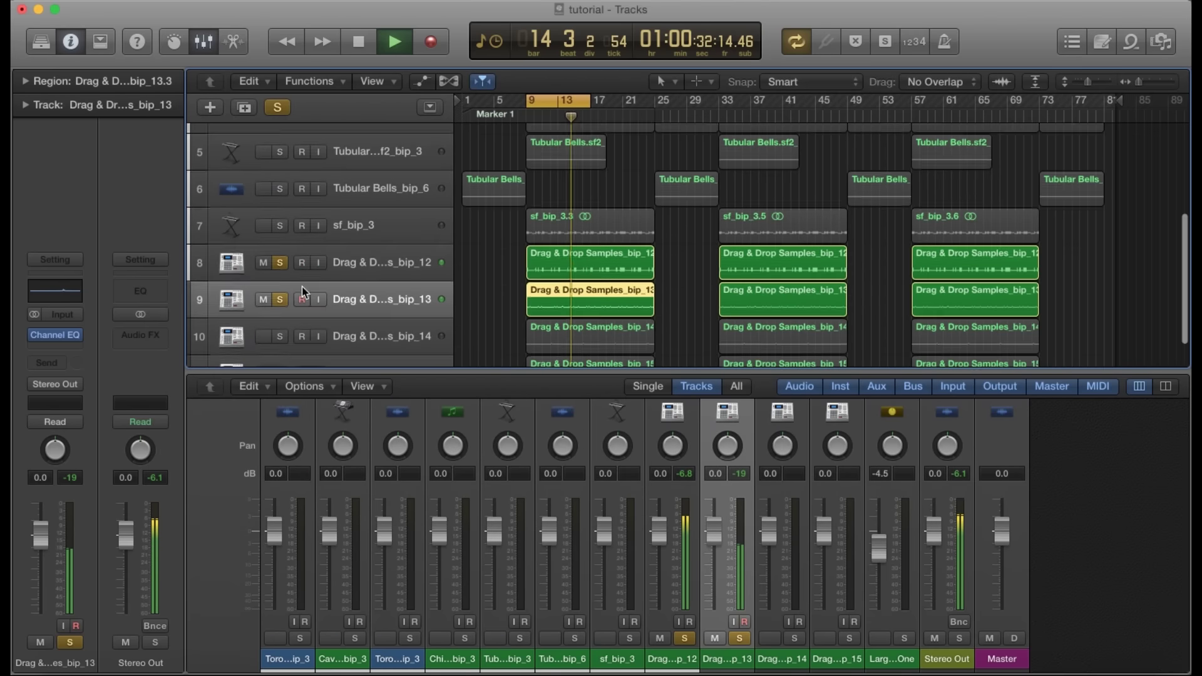
Step: Solo and select the bip_14 track, then stop playback
{"action": "scroll", "coordinate": [294, 291], "scroll_direction": "down", "scroll_amount": 1}
{"action": "left_click", "coordinate": [279, 298]}
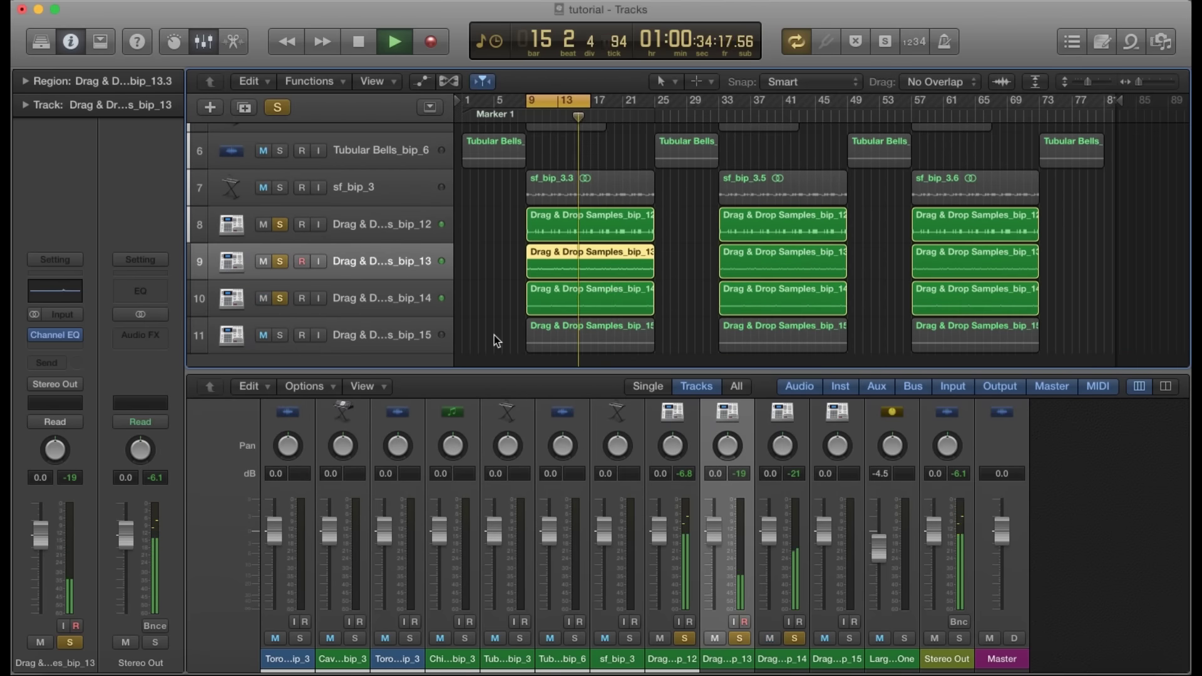
{"action": "left_click", "coordinate": [381, 295]}
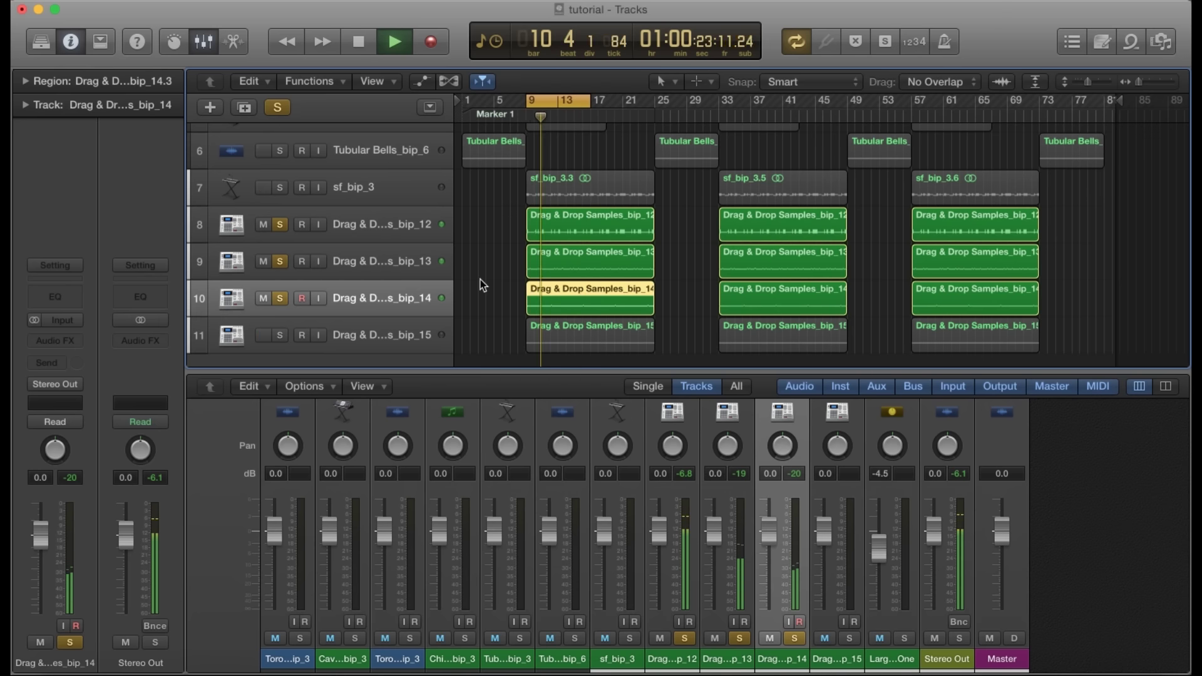
{"action": "key", "text": "space"}
Step: Audition bip_15 soloed, then unsolo it and replay from the cycle start
{"action": "scroll", "coordinate": [438, 300], "scroll_direction": "down", "scroll_amount": 1}
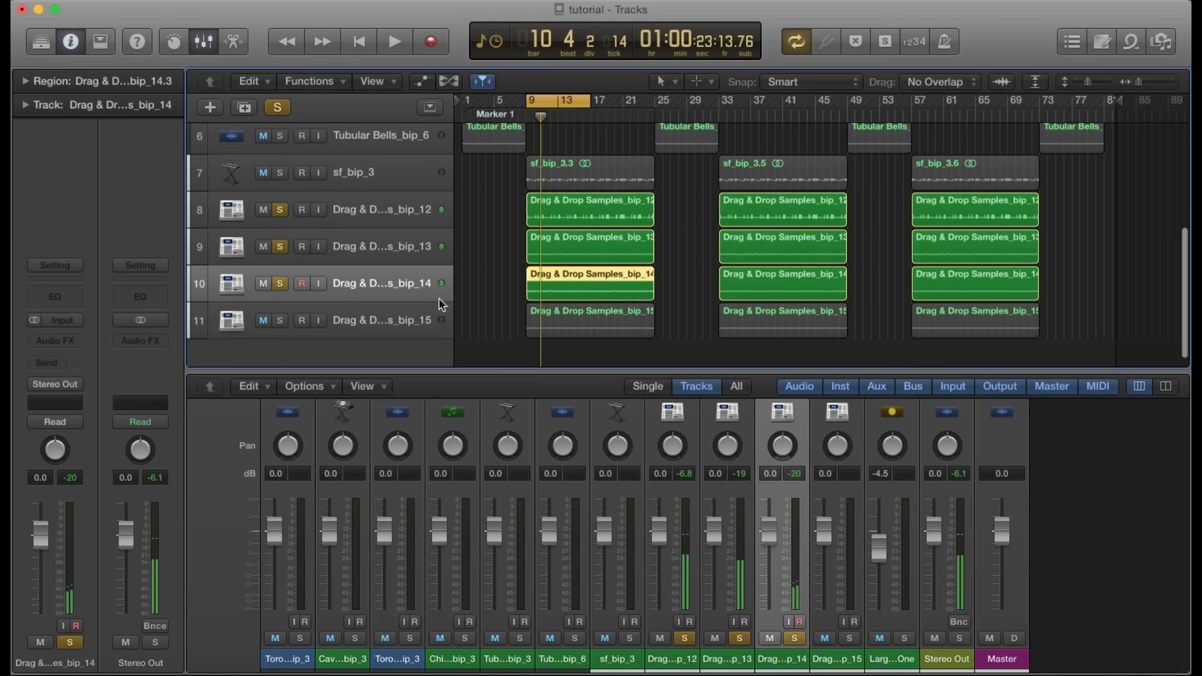
{"action": "left_click", "coordinate": [280, 320]}
{"action": "key", "text": "space"}
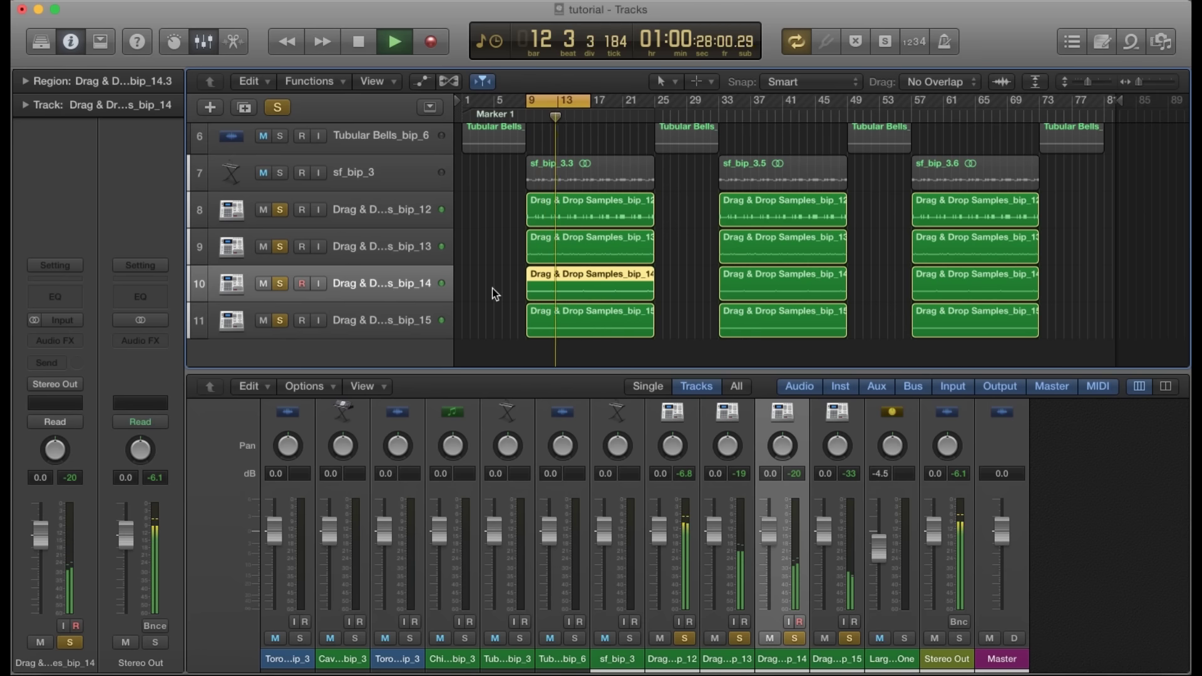
{"action": "key", "text": "space"}
{"action": "scroll", "coordinate": [492, 288], "scroll_direction": "up", "scroll_amount": 2}
{"action": "scroll", "coordinate": [492, 288], "scroll_direction": "down", "scroll_amount": 2}
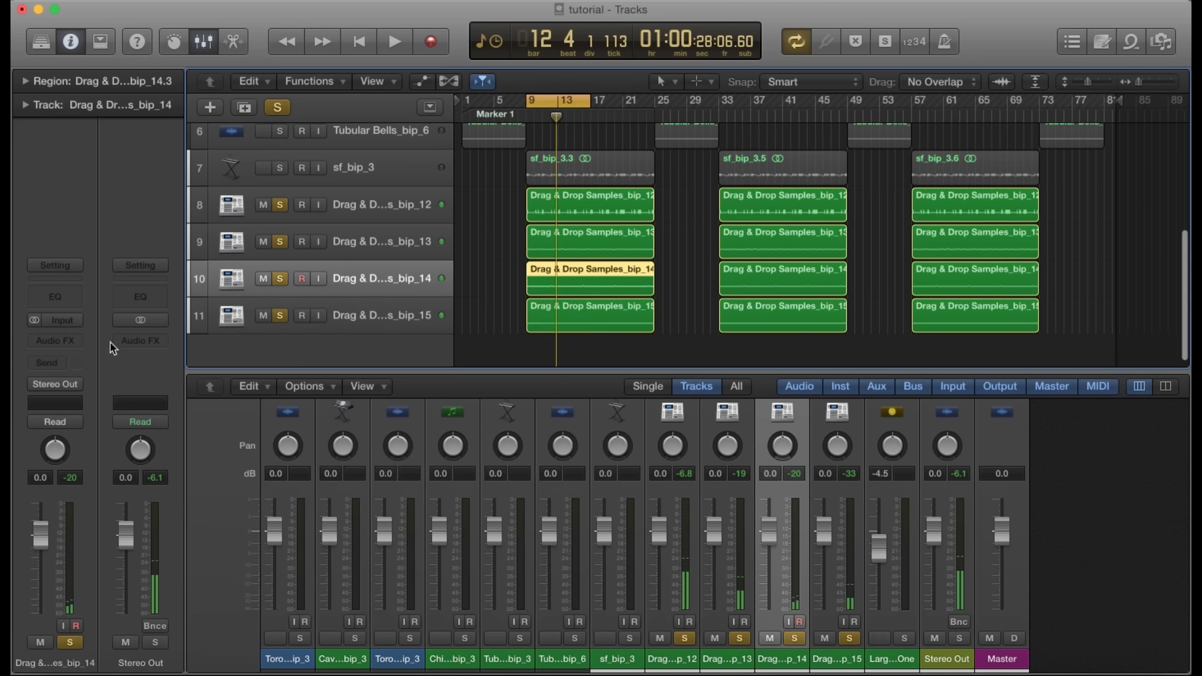
{"action": "left_click", "coordinate": [280, 316]}
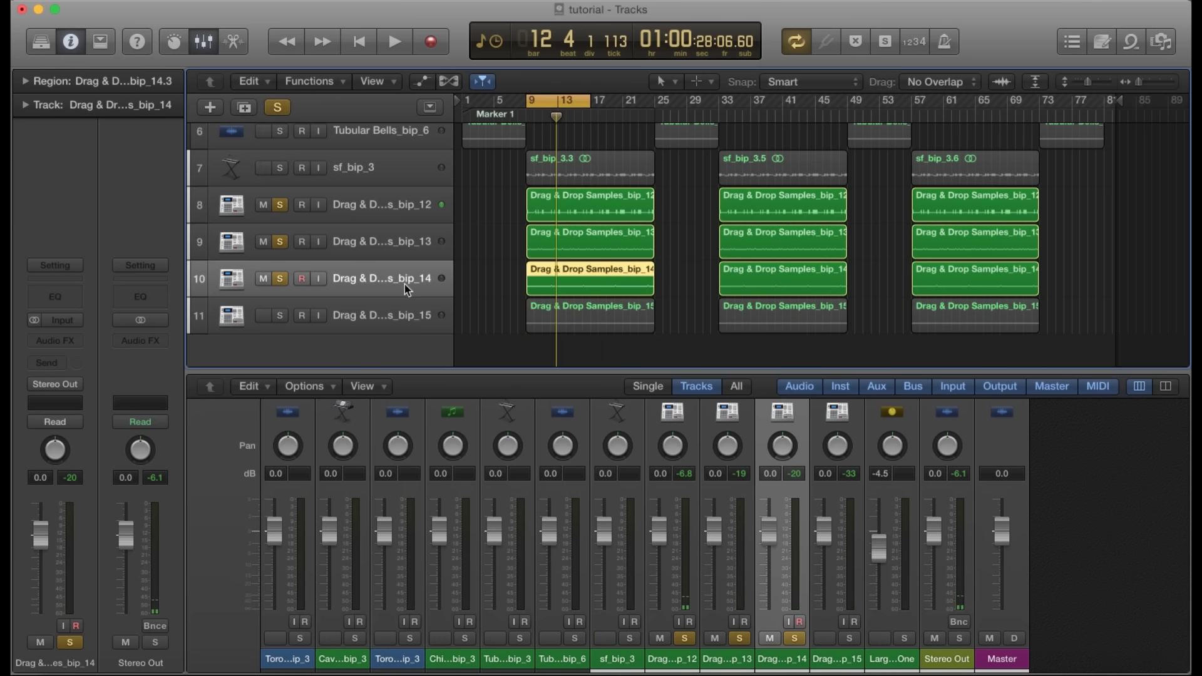
{"action": "key", "text": "space"}
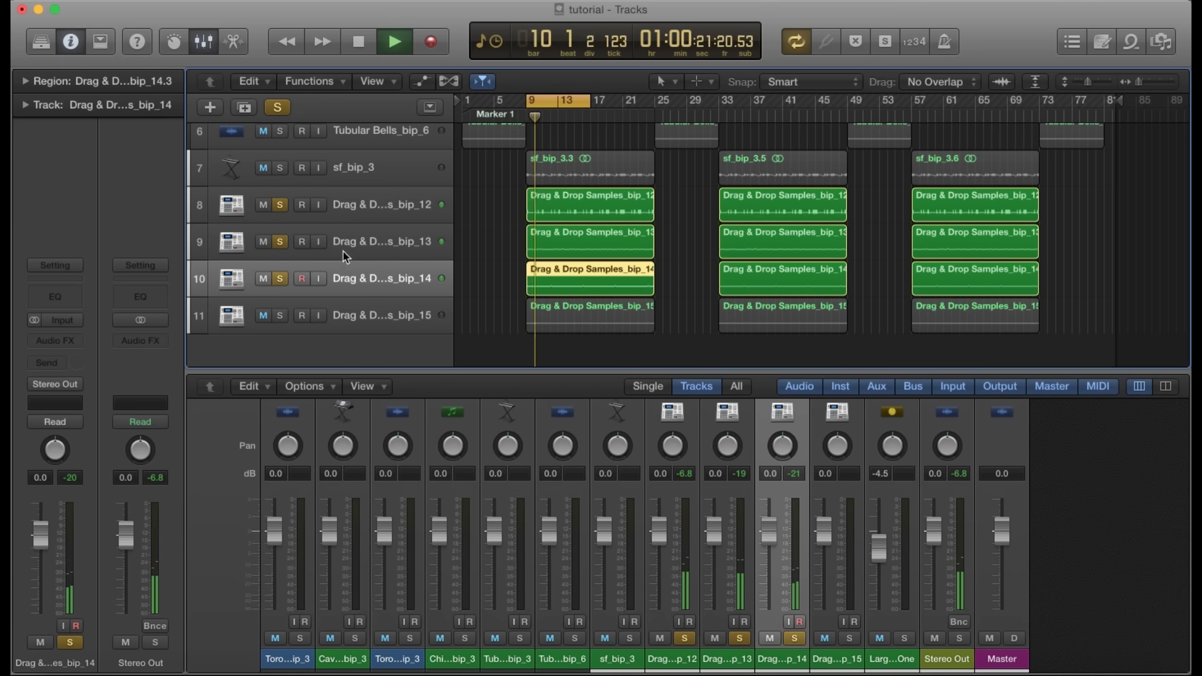
Step: In bip_14's Channel EQ, enable the Analyzer and boost 2600 Hz by +4 dB, Q 2.9
{"action": "left_click", "coordinate": [62, 299]}
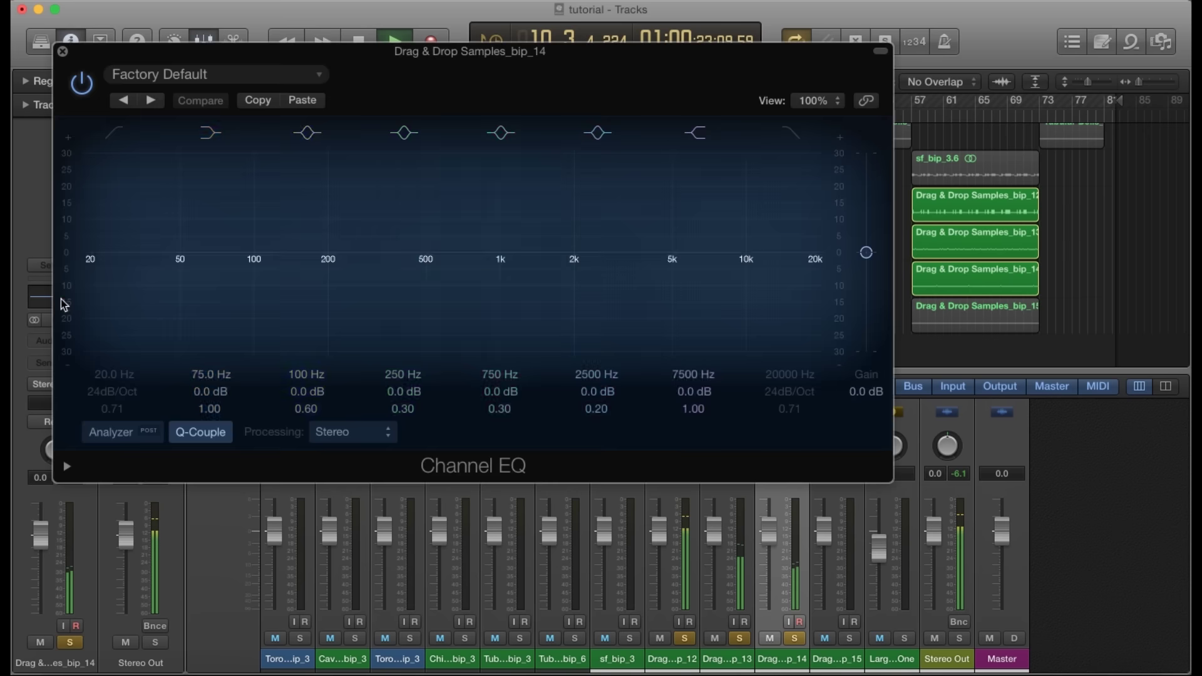
{"action": "left_click", "coordinate": [113, 432]}
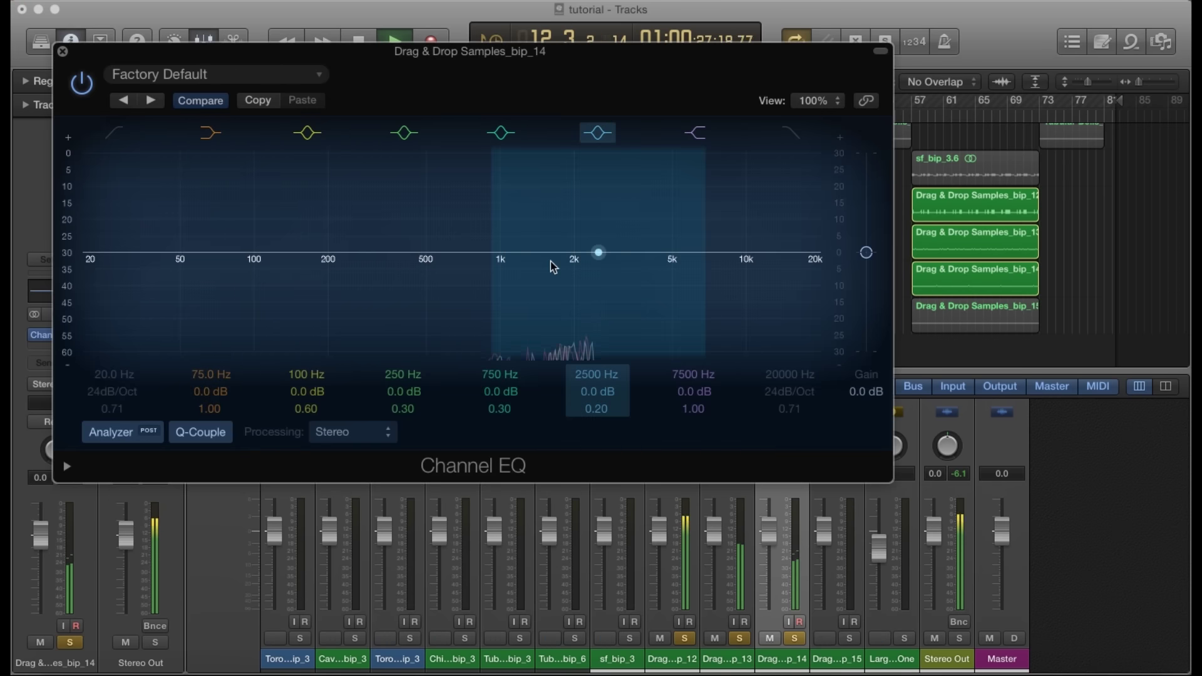
{"action": "left_click_drag", "start_coordinate": [550, 261], "coordinate": [547, 239]}
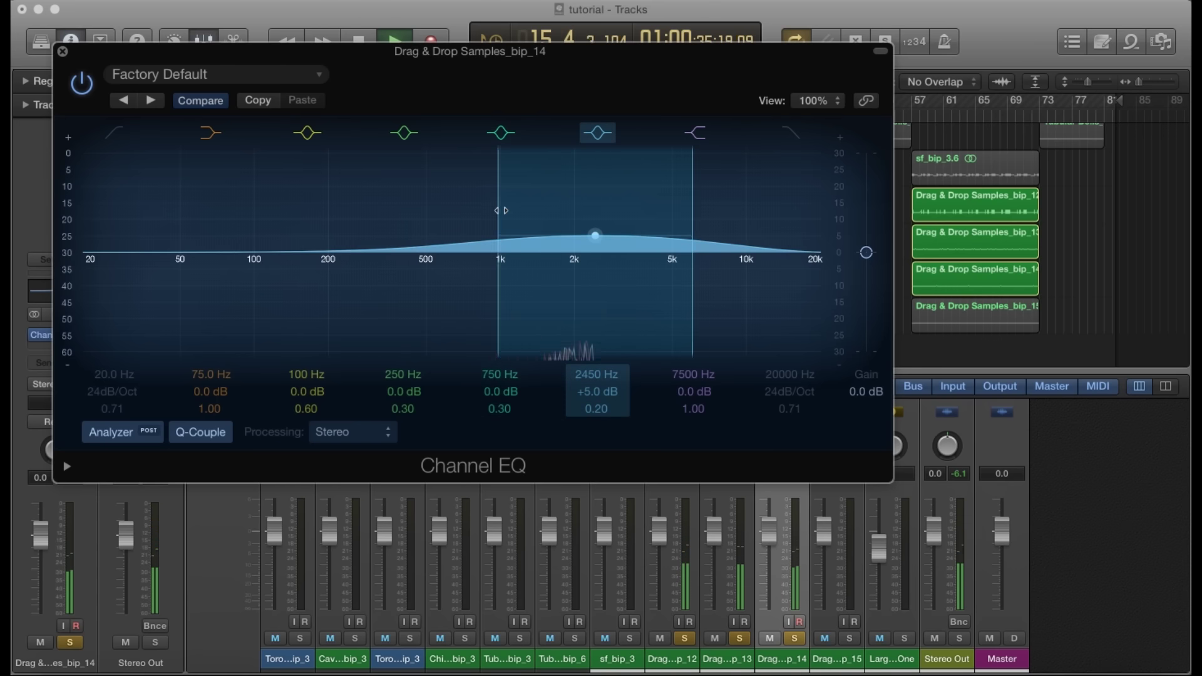
{"action": "left_click_drag", "start_coordinate": [500, 208], "coordinate": [604, 238]}
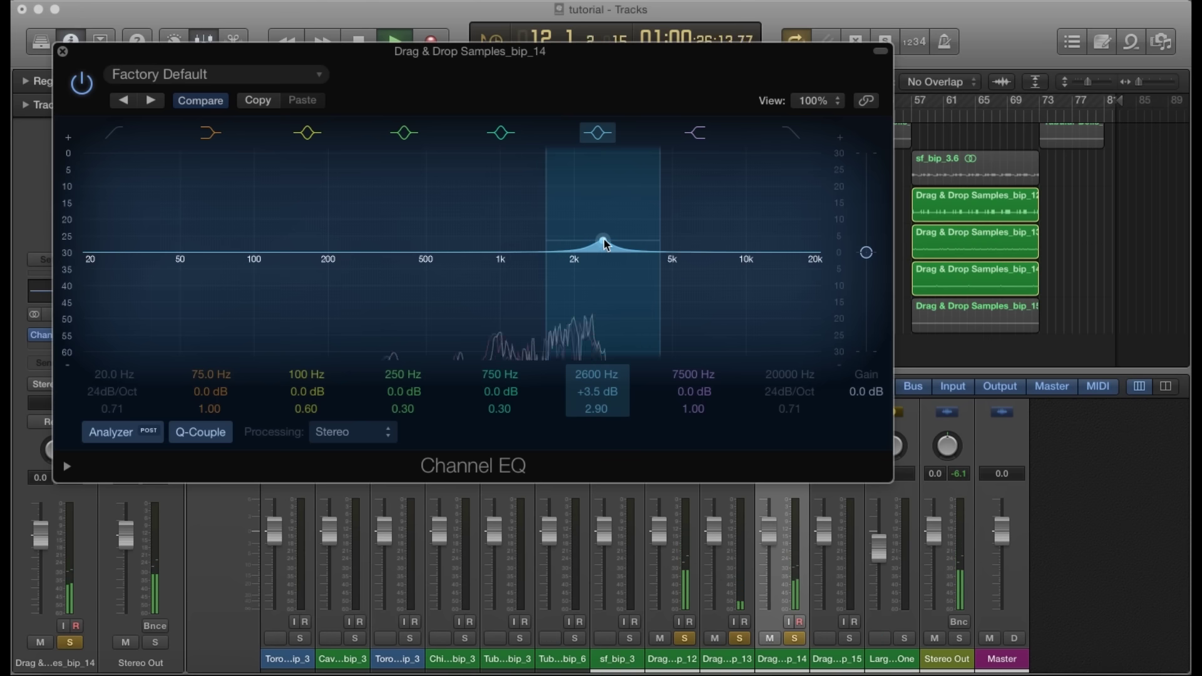
{"action": "left_click", "coordinate": [63, 52]}
Step: Select and solo the Drag & Drop Samples_bip_15 track, then start playback
{"action": "left_click", "coordinate": [351, 306]}
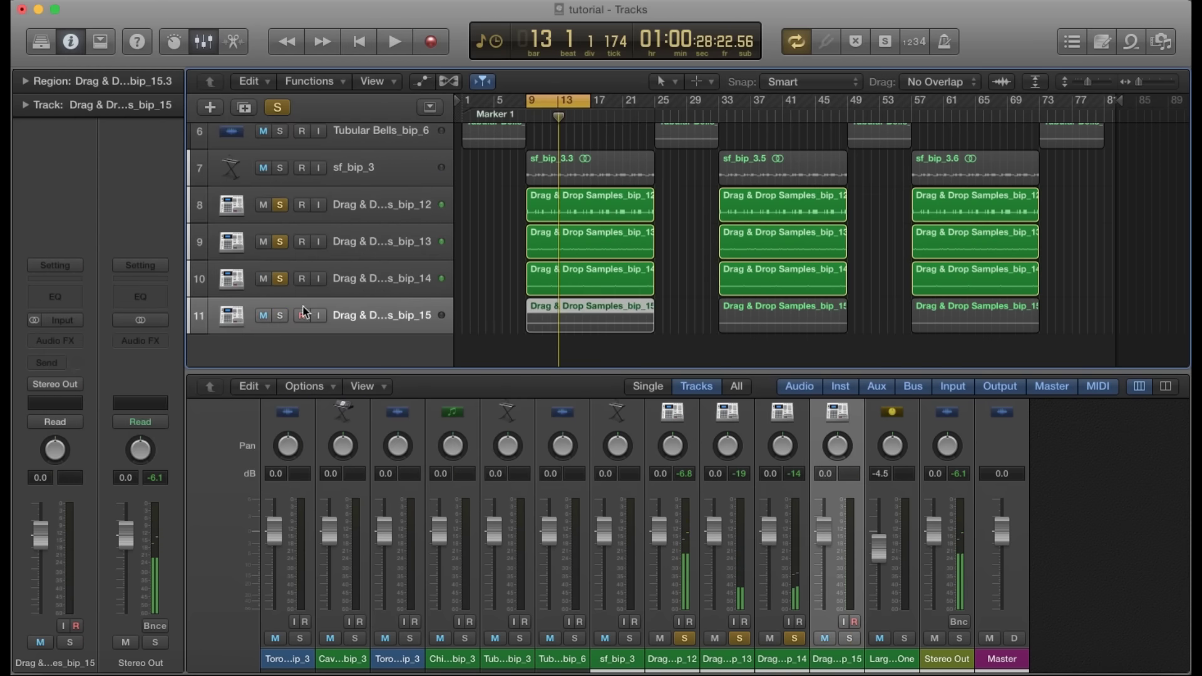
{"action": "left_click", "coordinate": [279, 315]}
{"action": "key", "text": "space"}
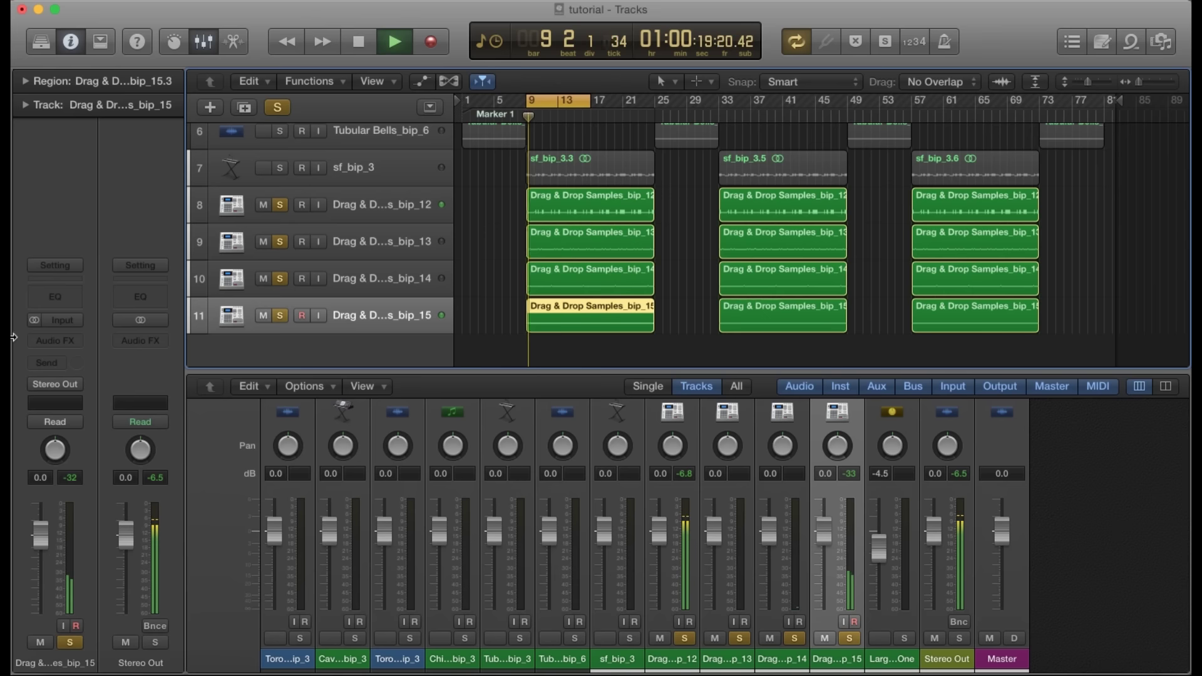
Step: Add a Channel EQ with the analyzer on, shelving the highs up +5.5 dB from 6500 Hz
{"action": "left_click", "coordinate": [53, 296]}
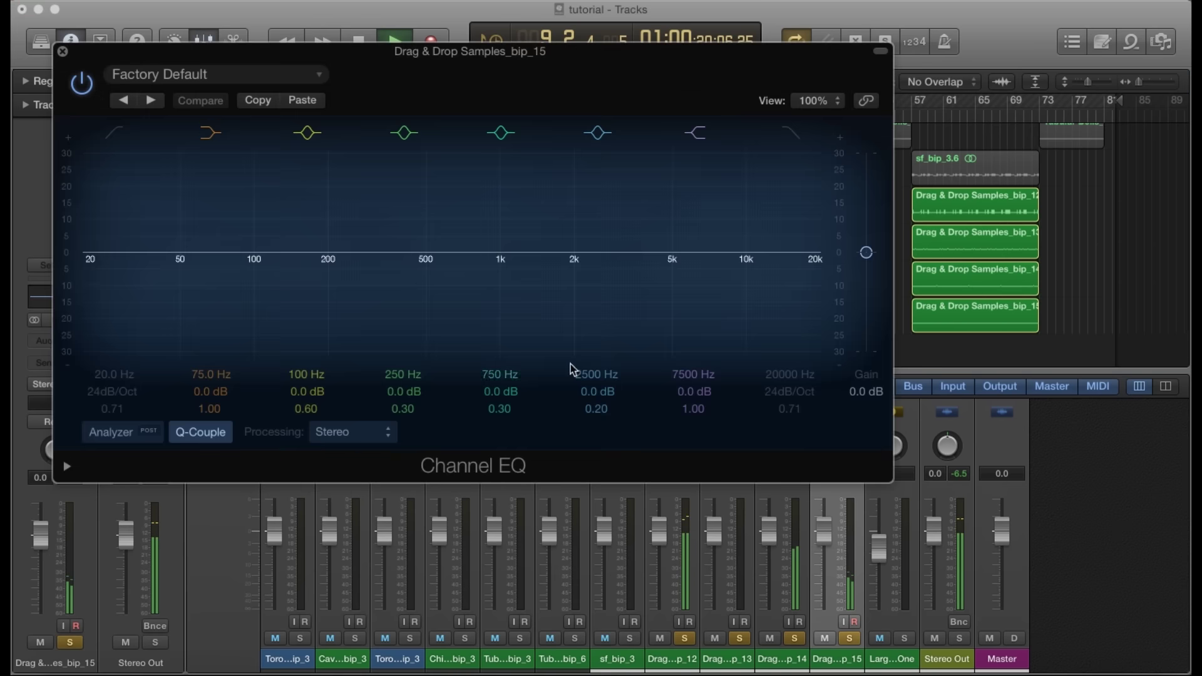
{"action": "left_click", "coordinate": [113, 437]}
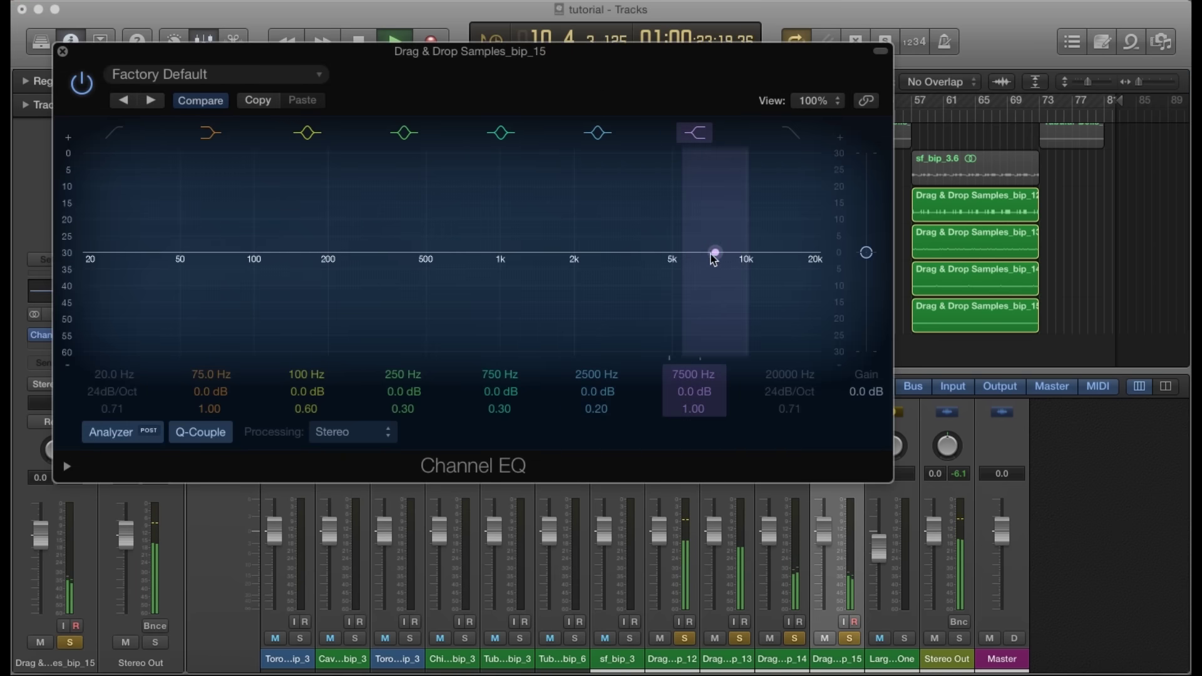
{"action": "left_click_drag", "start_coordinate": [715, 253], "coordinate": [698, 233]}
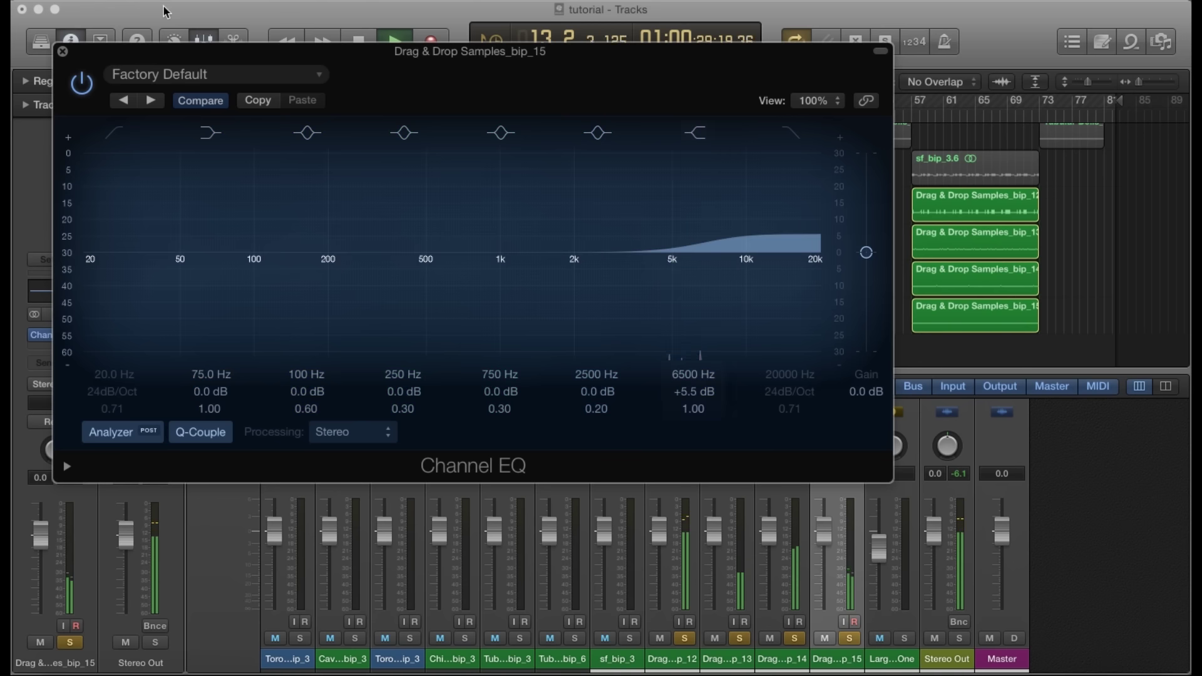
{"action": "left_click", "coordinate": [63, 51]}
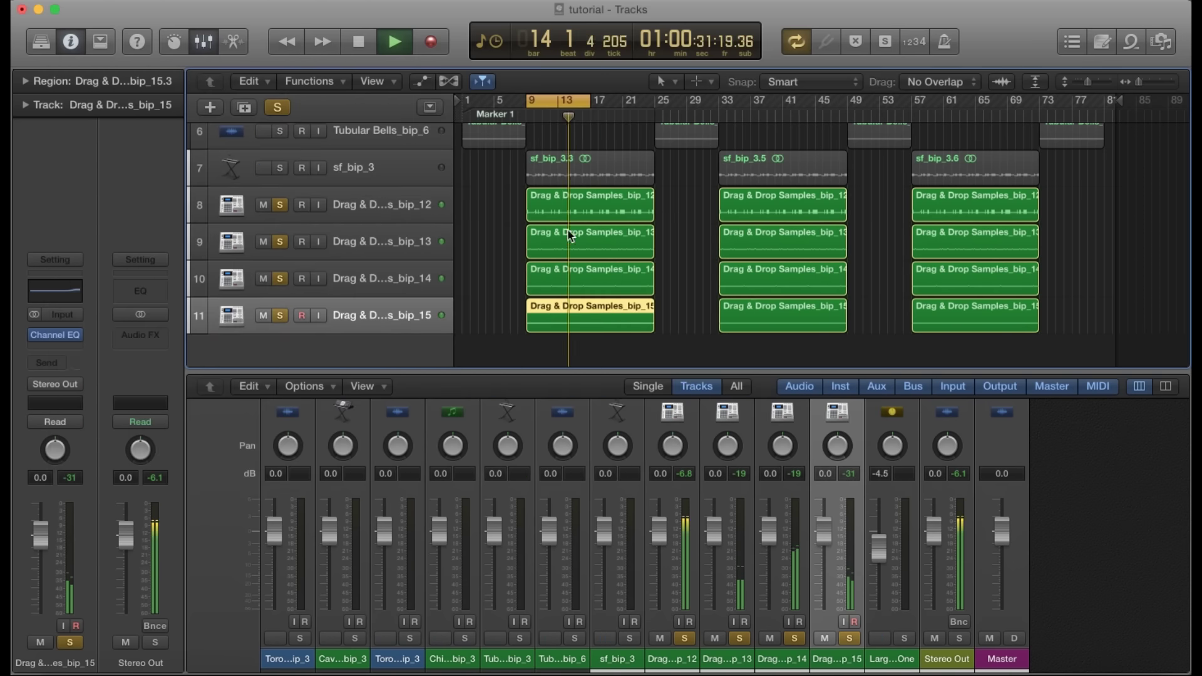
Step: Solo sf_bip_3 alongside the bip tracks, audition it, and open its Audio FX plug-in menu
{"action": "key", "text": "space"}
{"action": "left_click", "coordinate": [280, 169]}
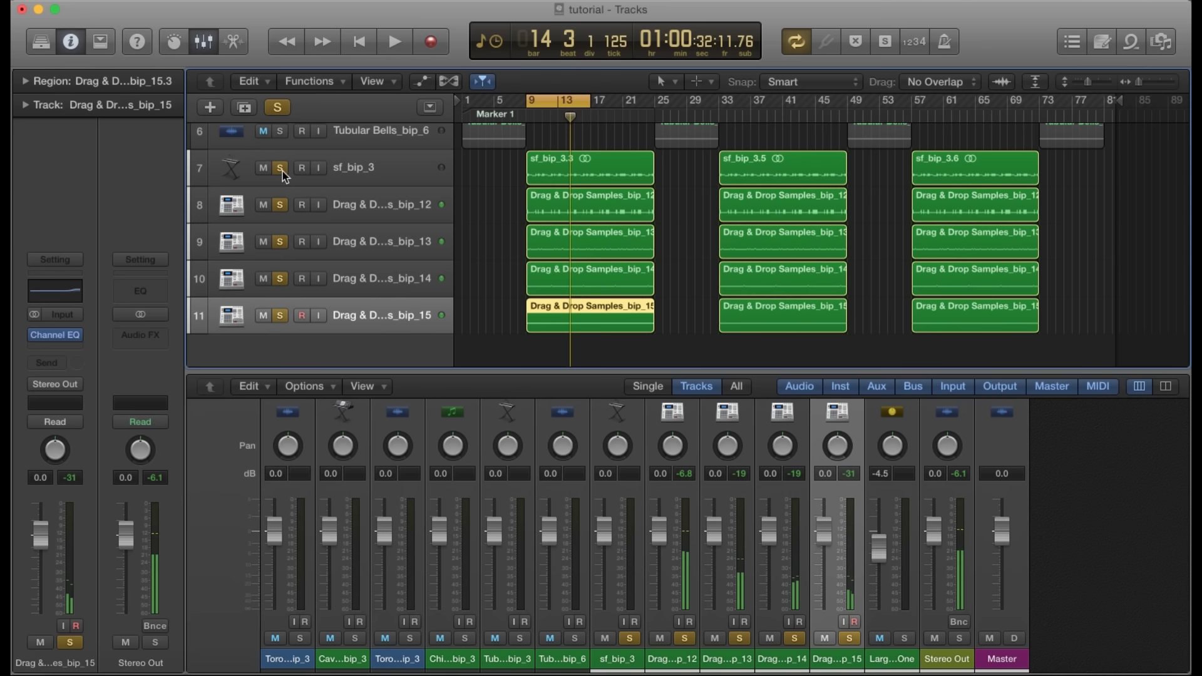
{"action": "key", "text": "space"}
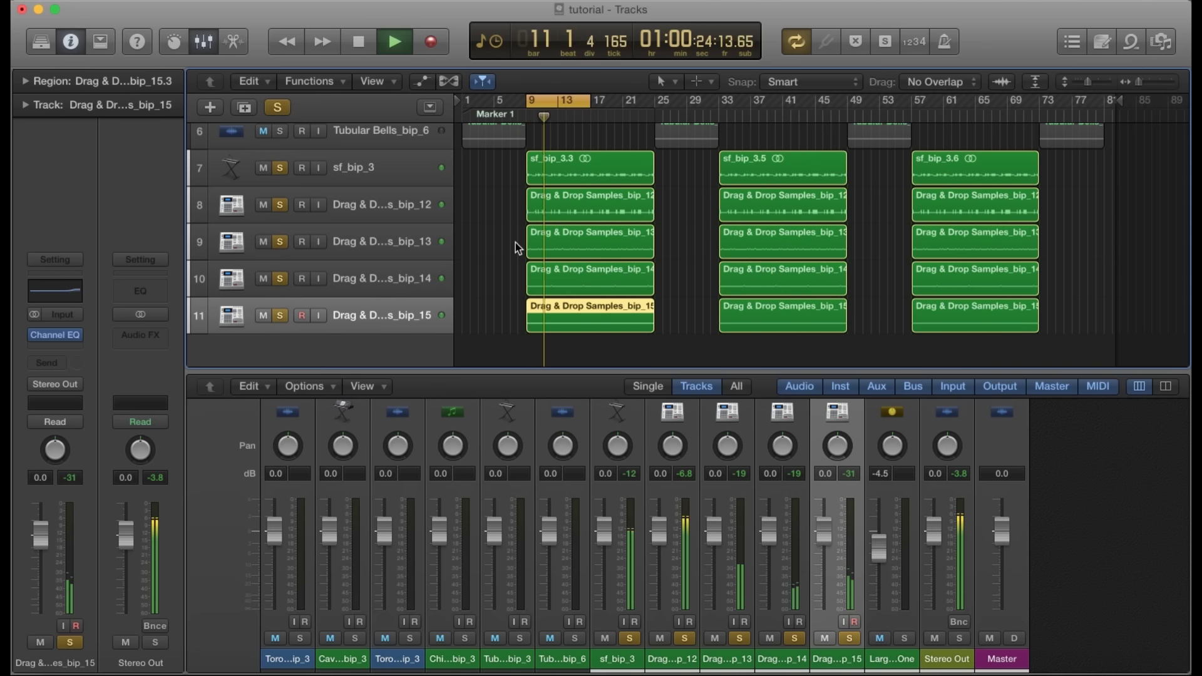
{"action": "key", "text": "space"}
{"action": "left_click", "coordinate": [407, 169]}
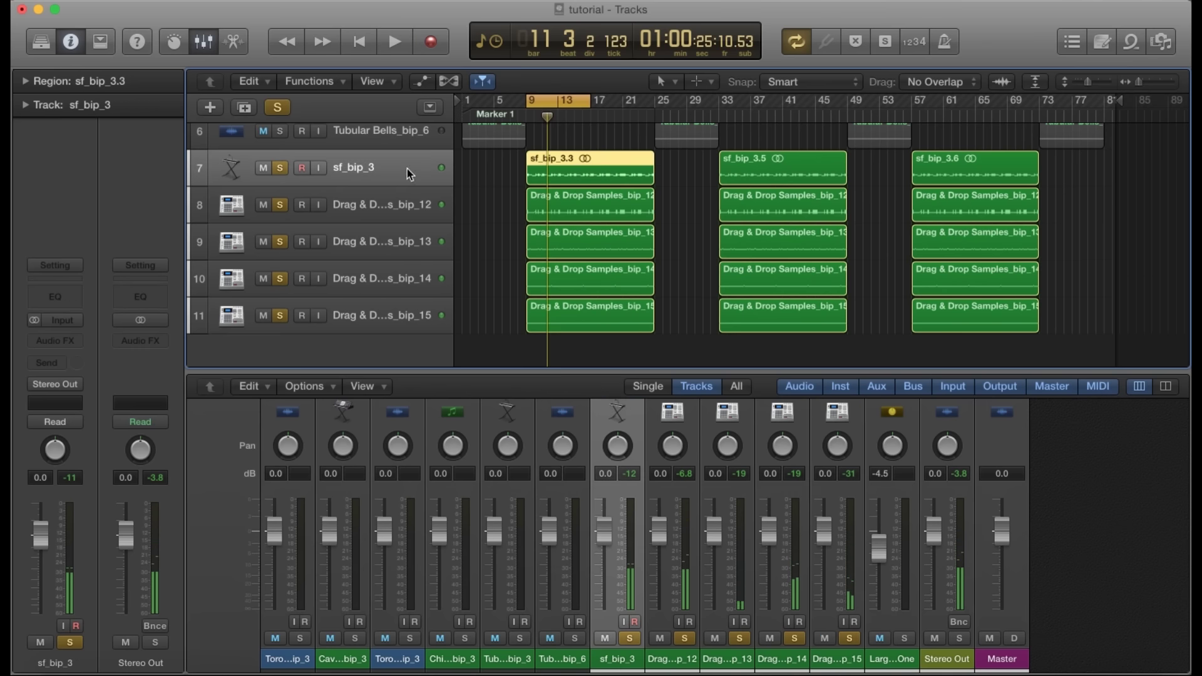
{"action": "left_click", "coordinate": [76, 343]}
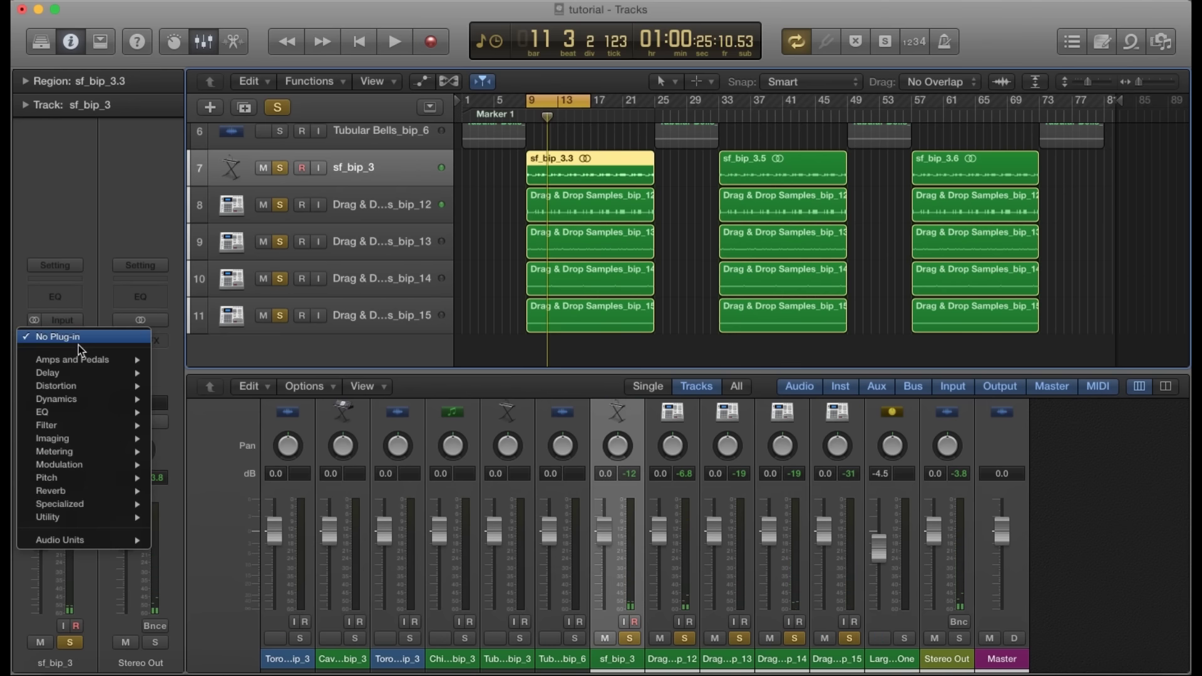
Step: Insert the stereo Distortion II plug-in from the Distortion category on sf_bip_3
{"action": "mouse_move", "coordinate": [111, 507]}
{"action": "mouse_move", "coordinate": [111, 541]}
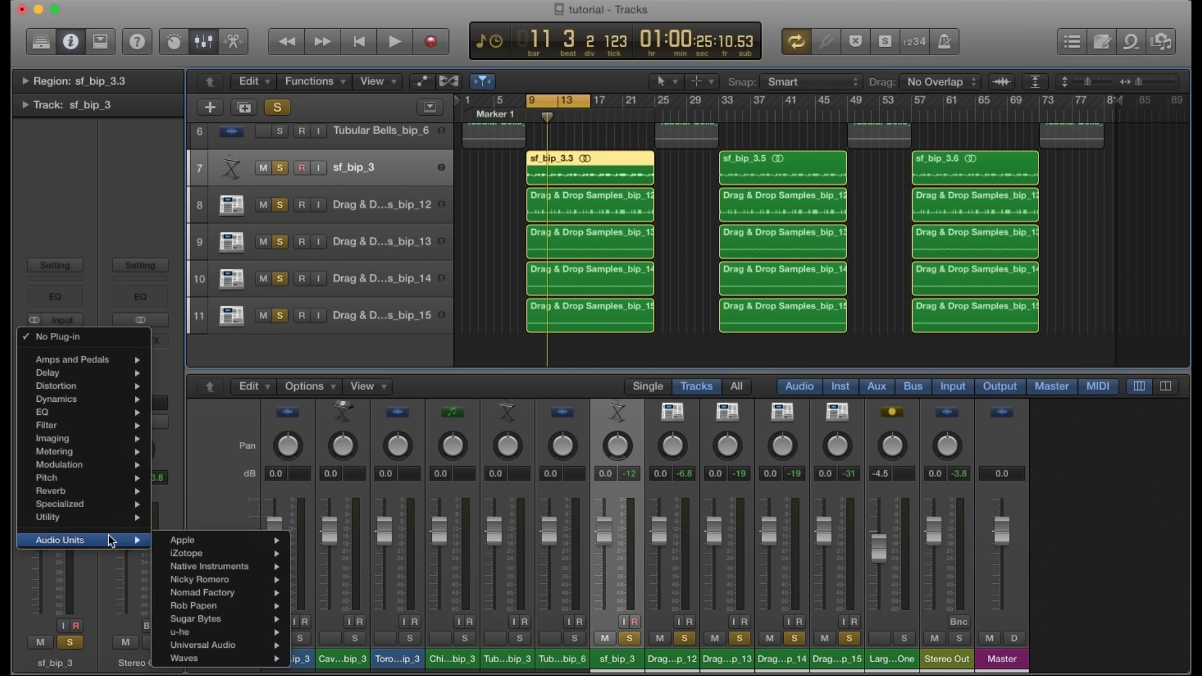
{"action": "mouse_move", "coordinate": [111, 382]}
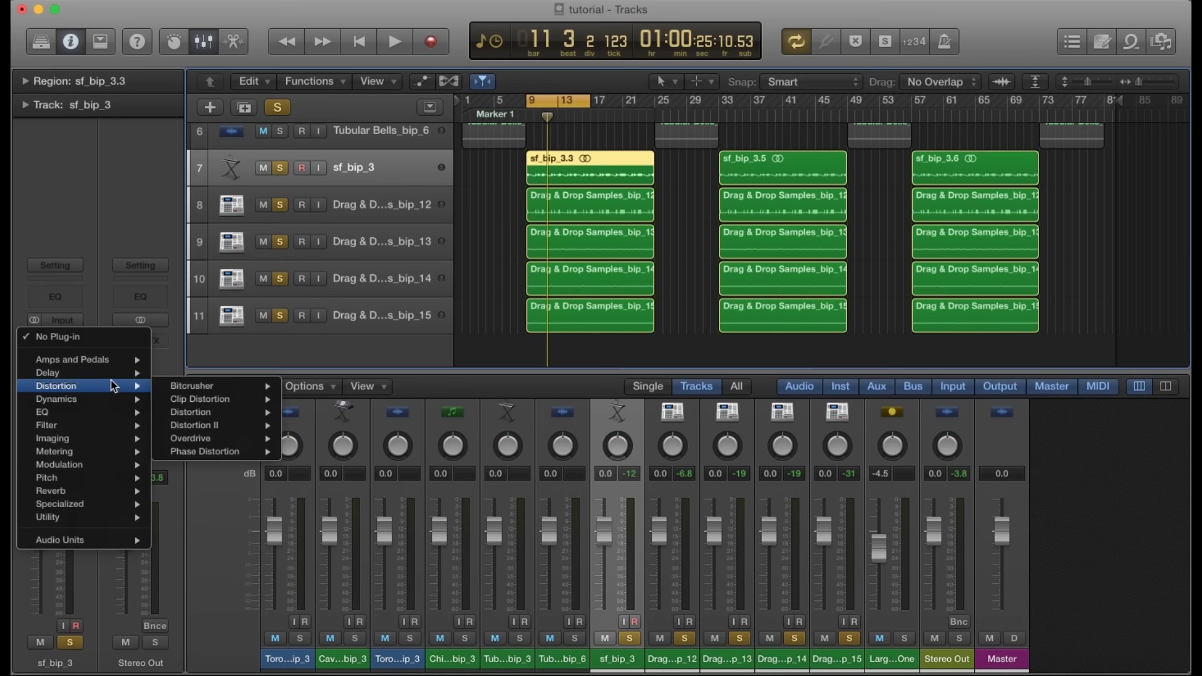
{"action": "mouse_move", "coordinate": [229, 432]}
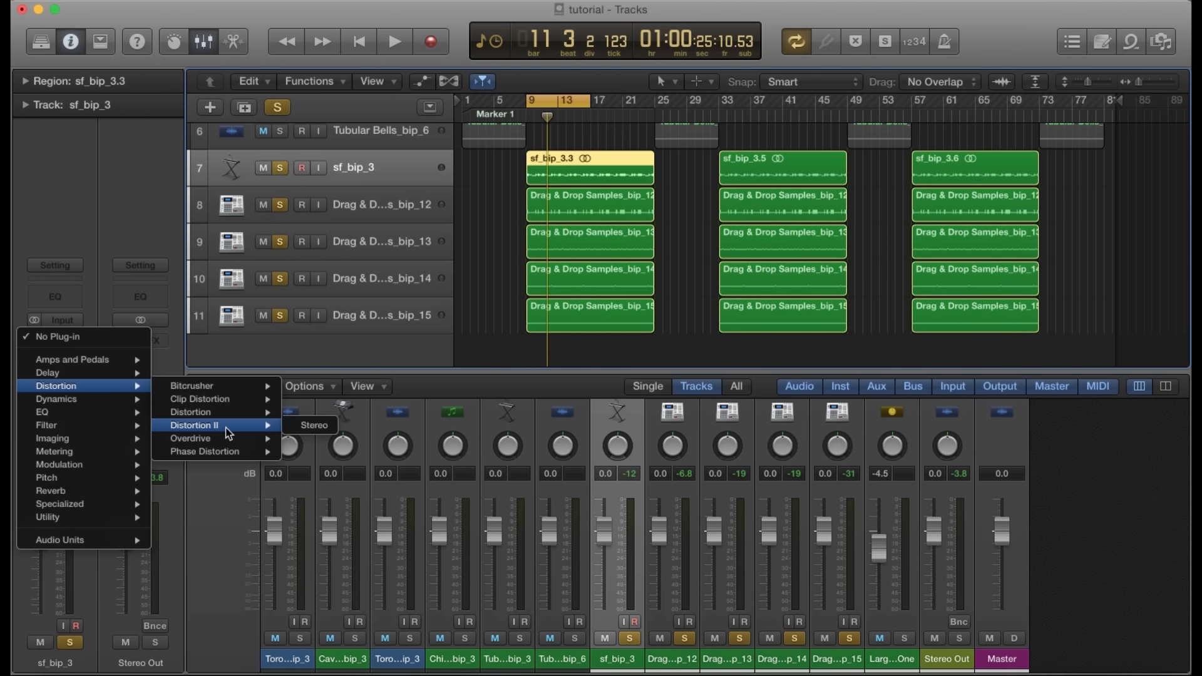
{"action": "left_click", "coordinate": [316, 427]}
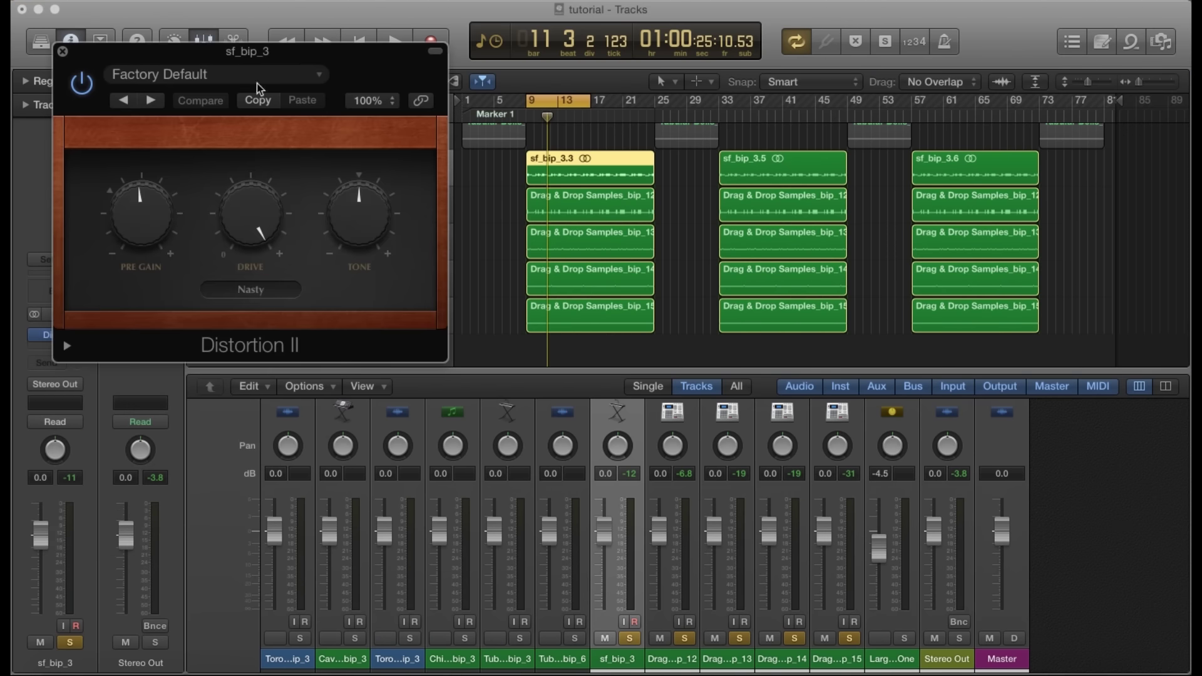
{"action": "left_click_drag", "start_coordinate": [365, 69], "coordinate": [443, 219]}
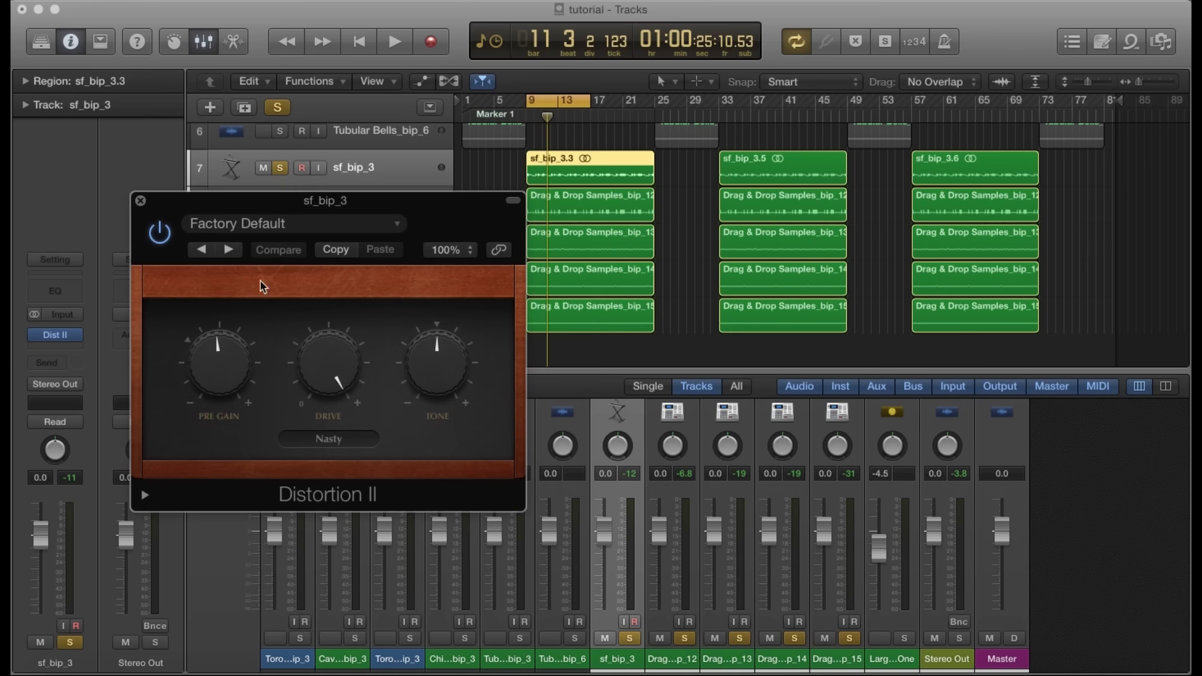
Step: Load the cj 808 2 preset into Distortion II
{"action": "left_click", "coordinate": [263, 237]}
{"action": "left_click", "coordinate": [263, 523]}
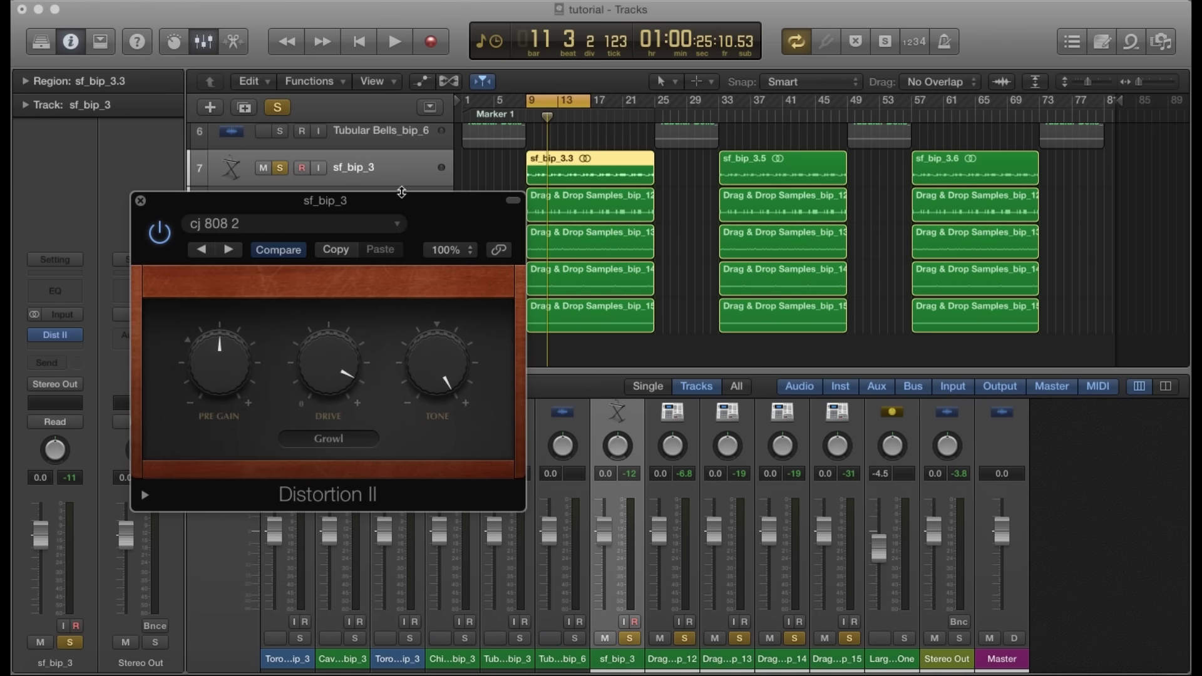
{"action": "left_click_drag", "start_coordinate": [408, 198], "coordinate": [373, 198]}
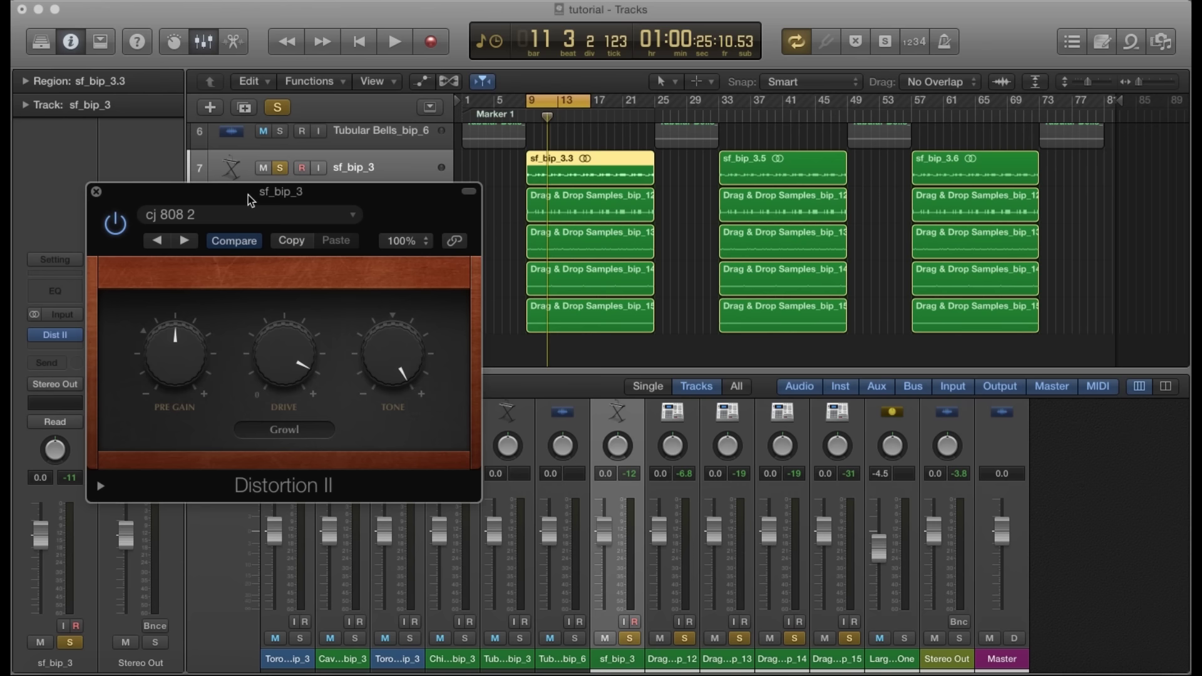
{"action": "left_click", "coordinate": [96, 192]}
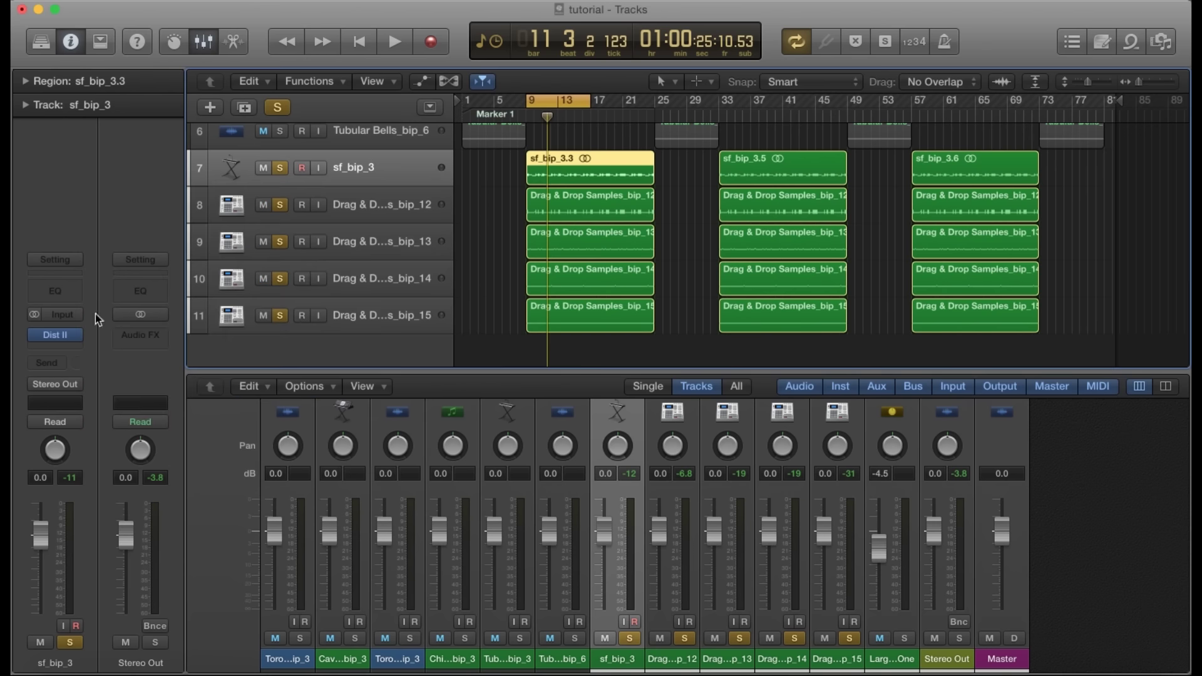
Step: Keep Distortion II in the slot and reopen it to review the Growl mode and 5.0 dB pre gain
{"action": "left_click", "coordinate": [78, 339]}
{"action": "mouse_move", "coordinate": [145, 424]}
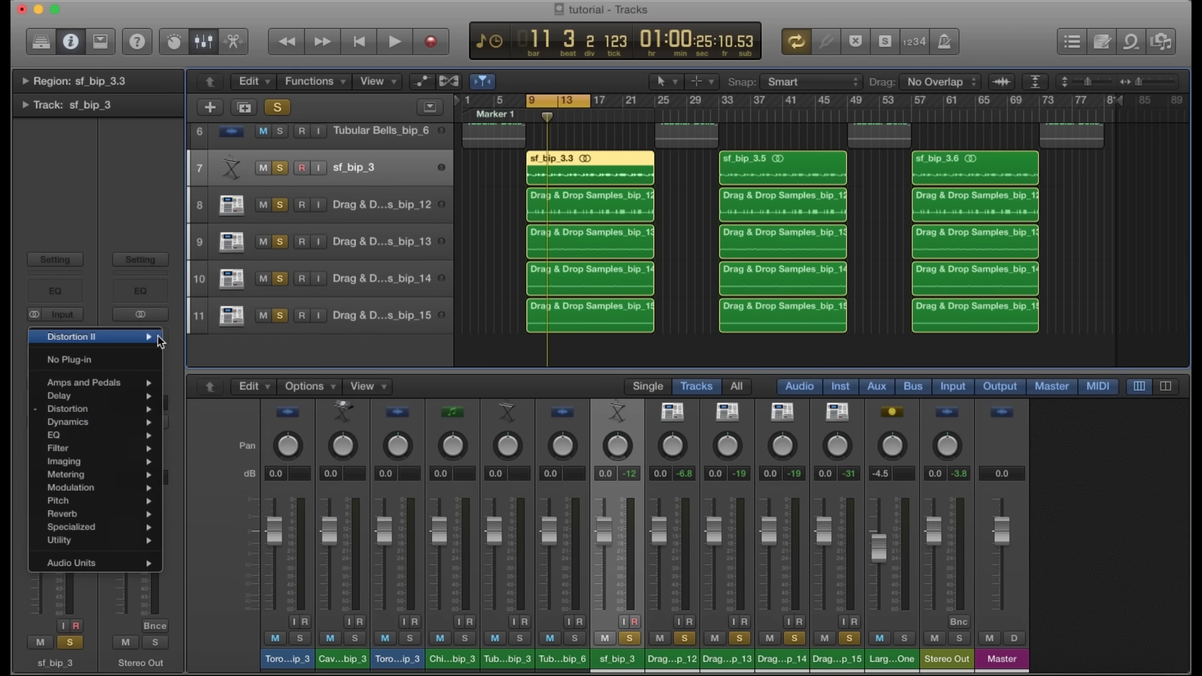
{"action": "left_click", "coordinate": [169, 340]}
{"action": "left_click", "coordinate": [74, 337]}
{"action": "mouse_move", "coordinate": [115, 410]}
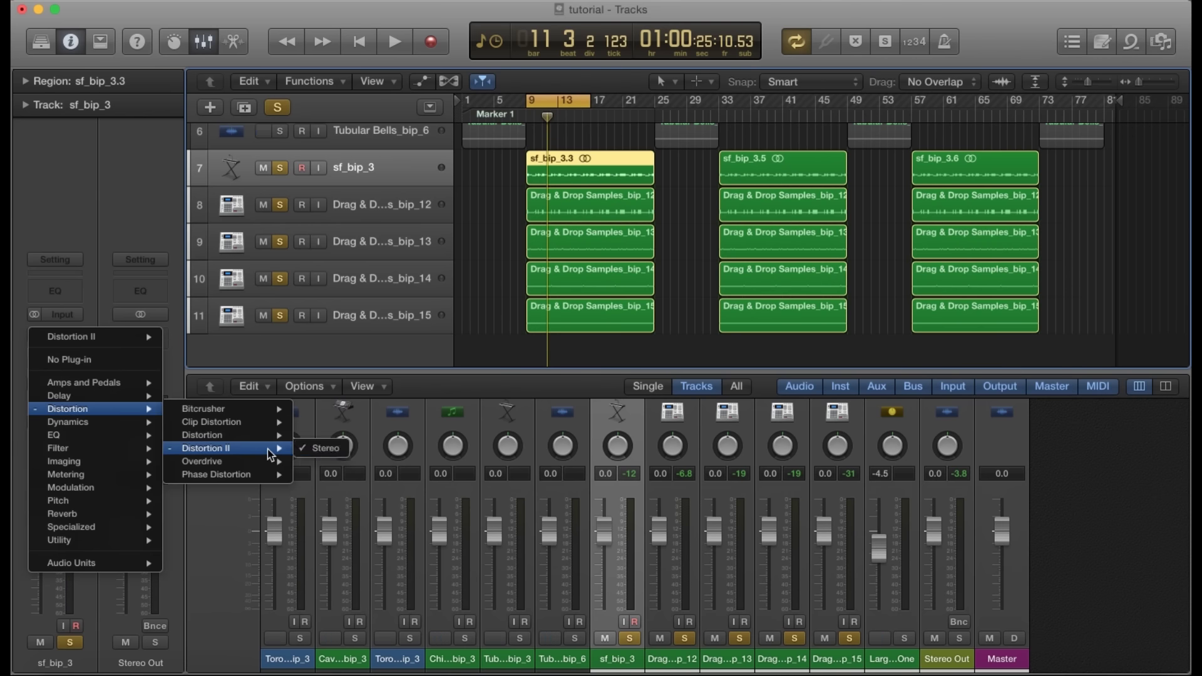
{"action": "left_click", "coordinate": [89, 358]}
{"action": "left_click", "coordinate": [55, 336]}
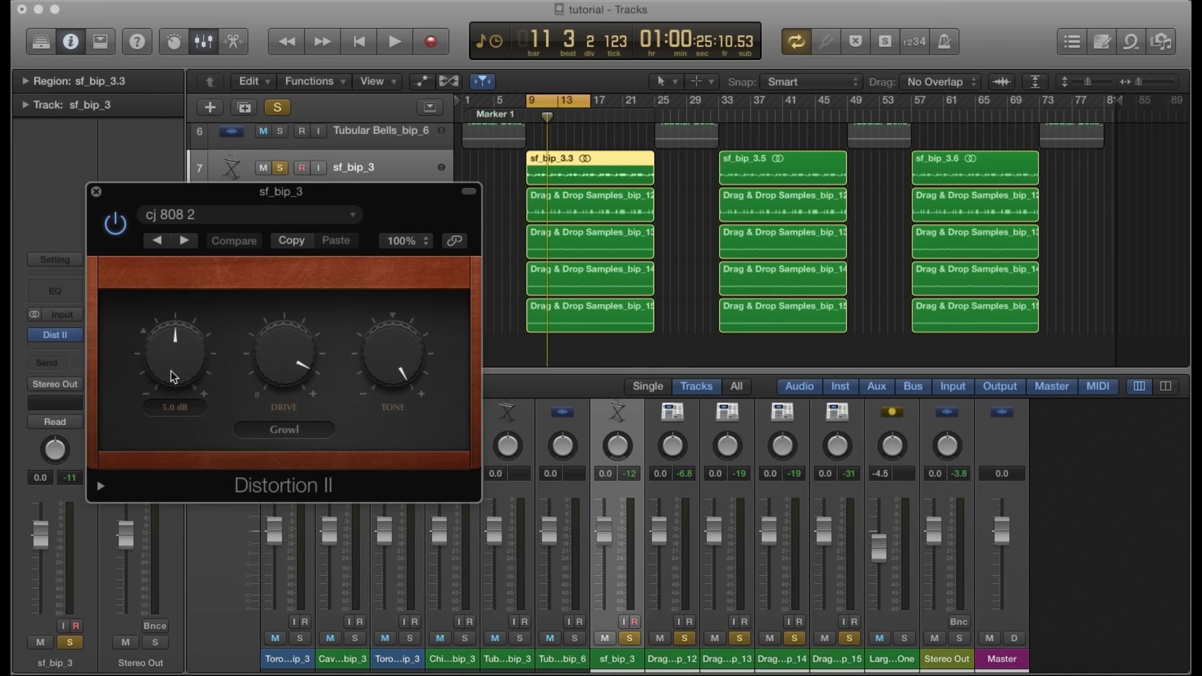
{"action": "mouse_move", "coordinate": [287, 359]}
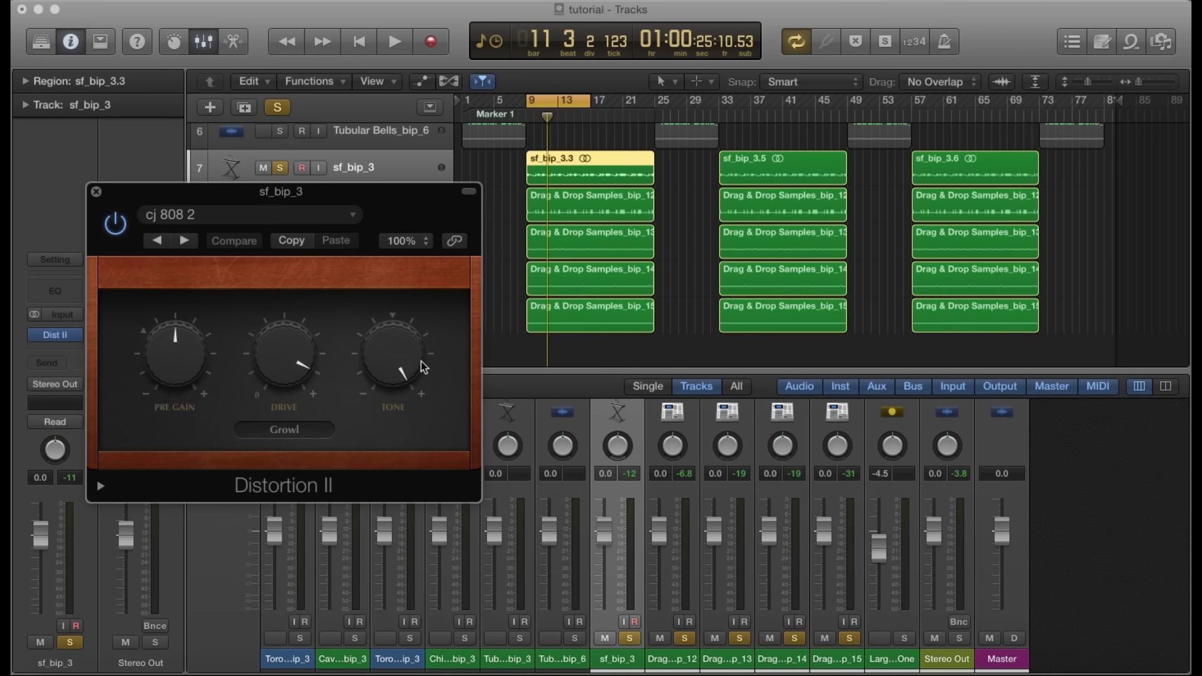
Step: Start the loop and pull the sf_bip_3 fader down to about -8.2 dB
{"action": "left_click", "coordinate": [95, 193]}
{"action": "key", "text": "space"}
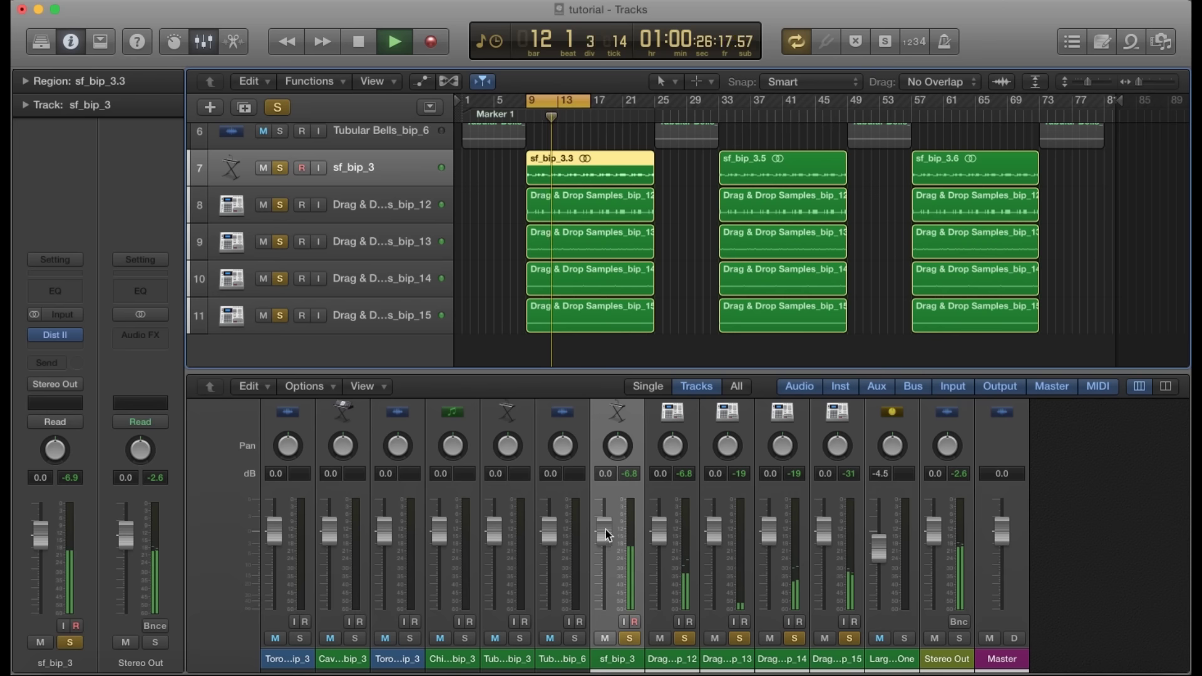
{"action": "left_click_drag", "start_coordinate": [606, 533], "coordinate": [605, 549]}
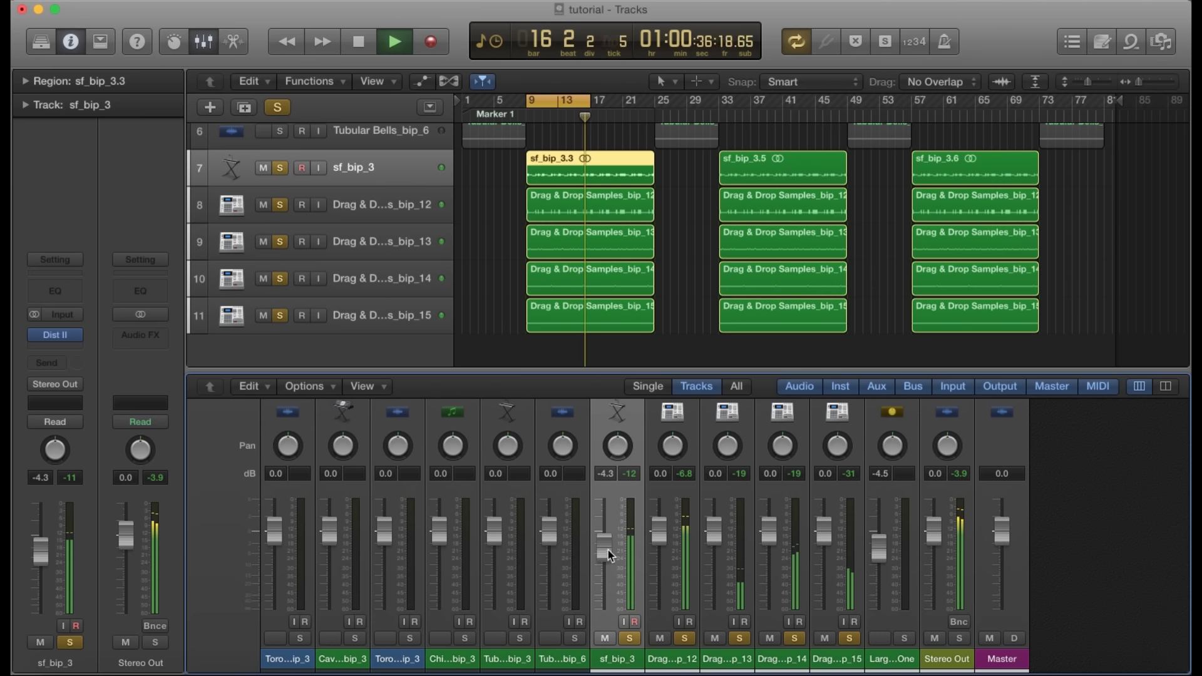
{"action": "left_click_drag", "start_coordinate": [606, 549], "coordinate": [606, 555]}
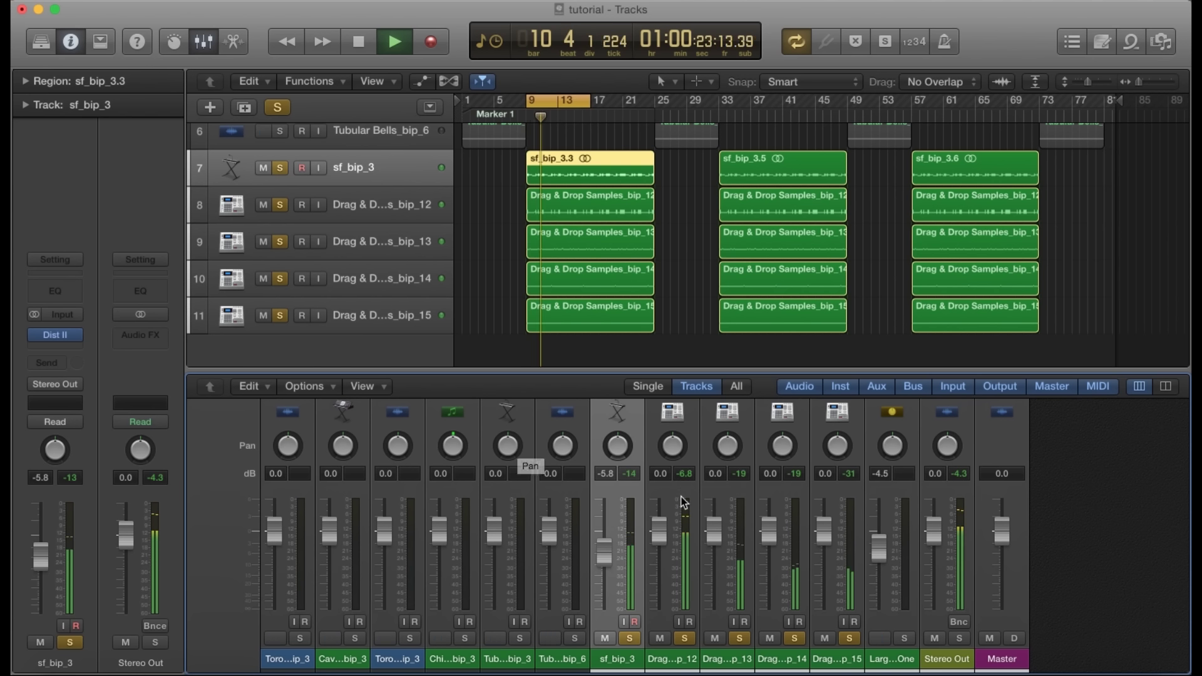
{"action": "left_click_drag", "start_coordinate": [602, 553], "coordinate": [609, 571]}
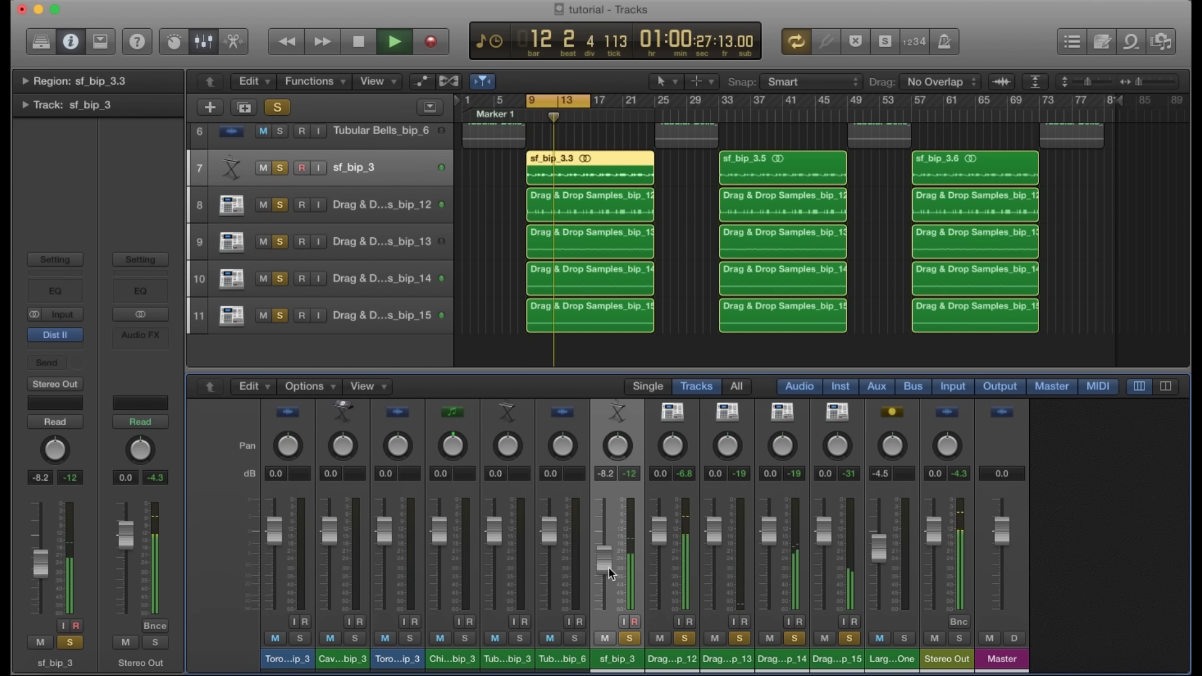
Step: Restart the loop, lower sf_bip_3 further, and bring bip_12 down to about -1.7 dB
{"action": "left_click", "coordinate": [161, 482]}
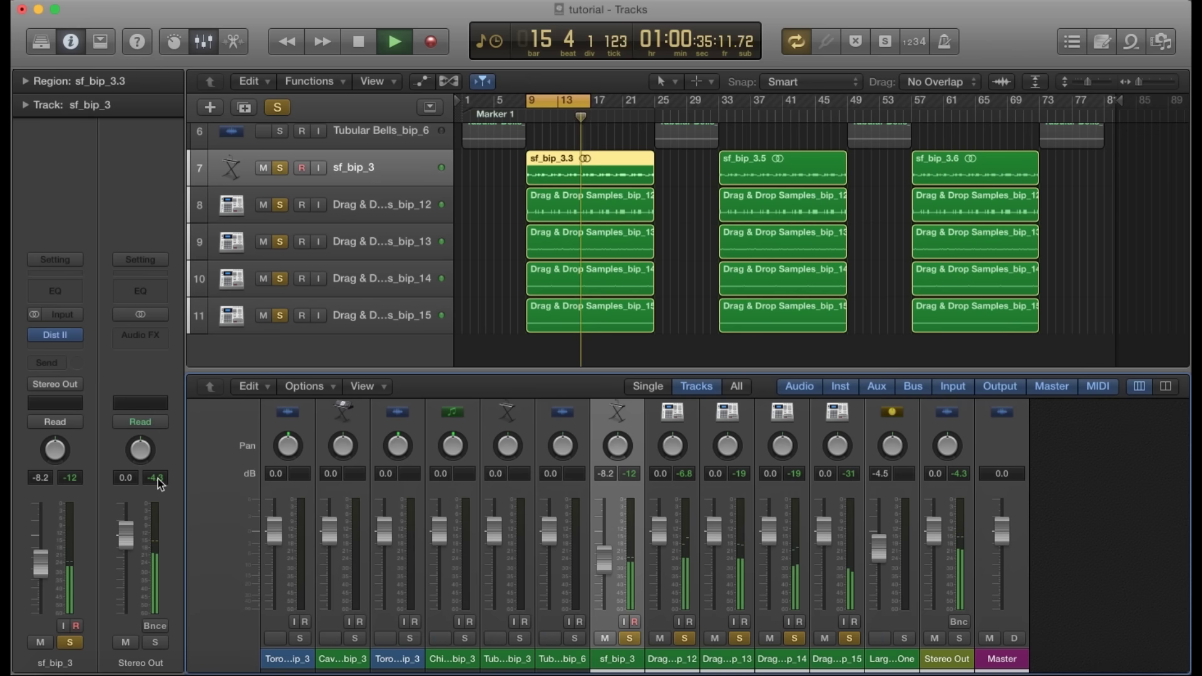
{"action": "key", "text": "space"}
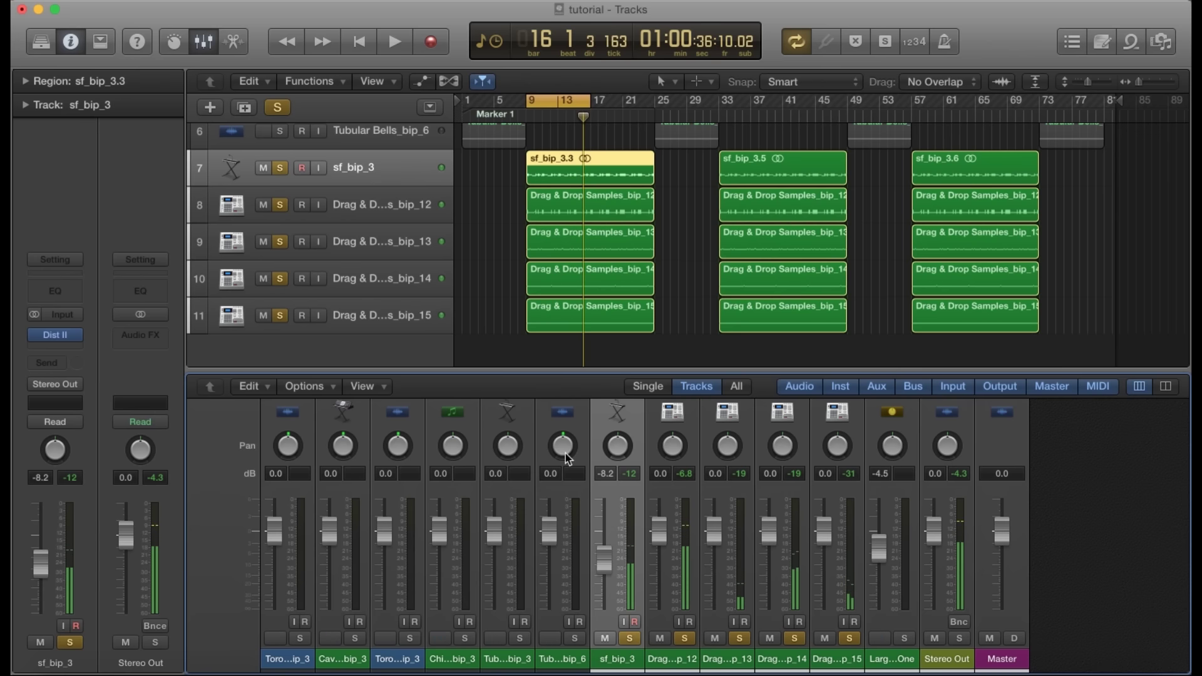
{"action": "key", "text": "space"}
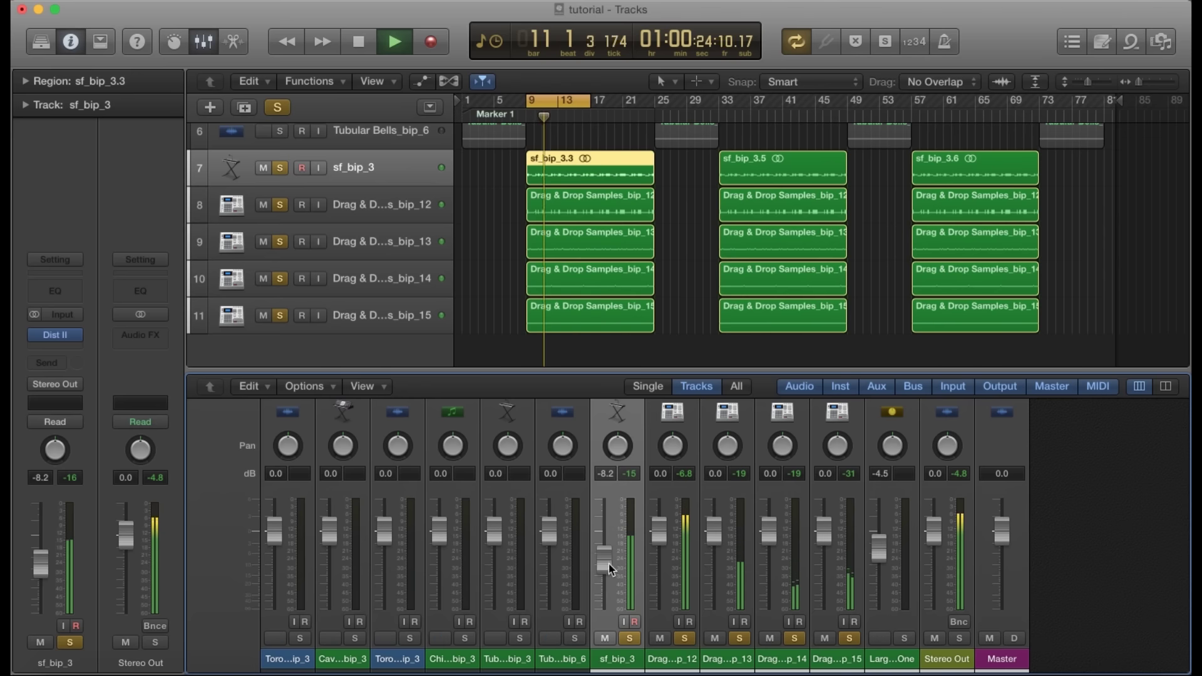
{"action": "left_click_drag", "start_coordinate": [606, 562], "coordinate": [611, 577]}
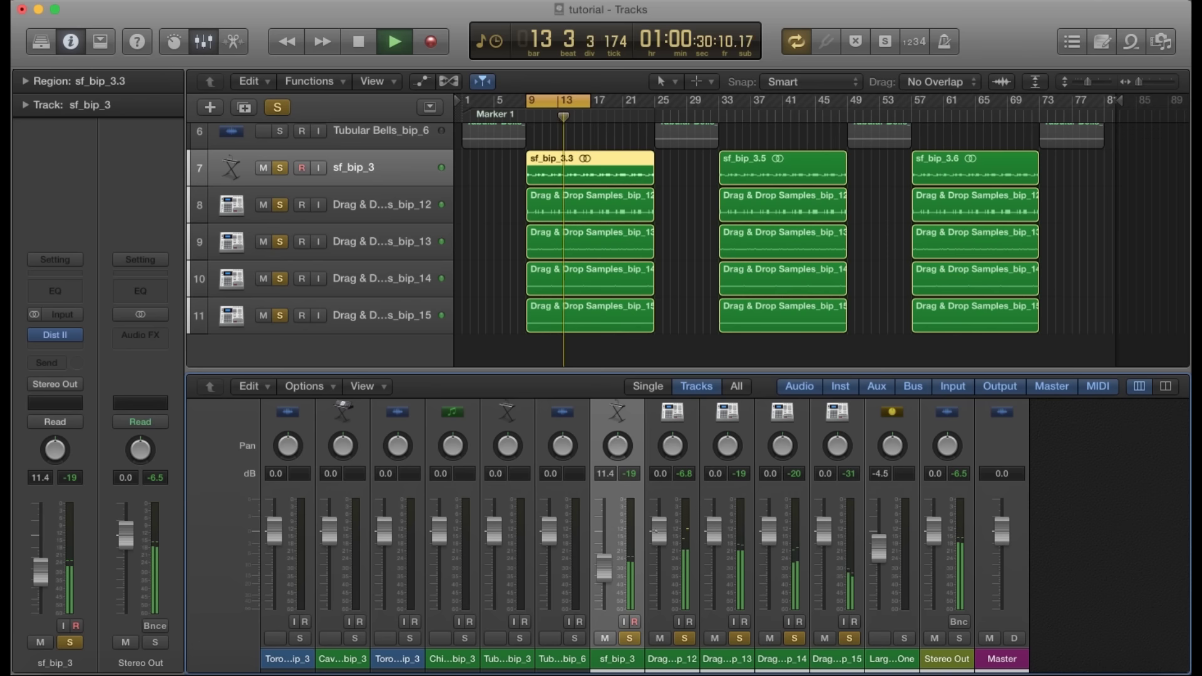
{"action": "left_click_drag", "start_coordinate": [658, 530], "coordinate": [660, 551]}
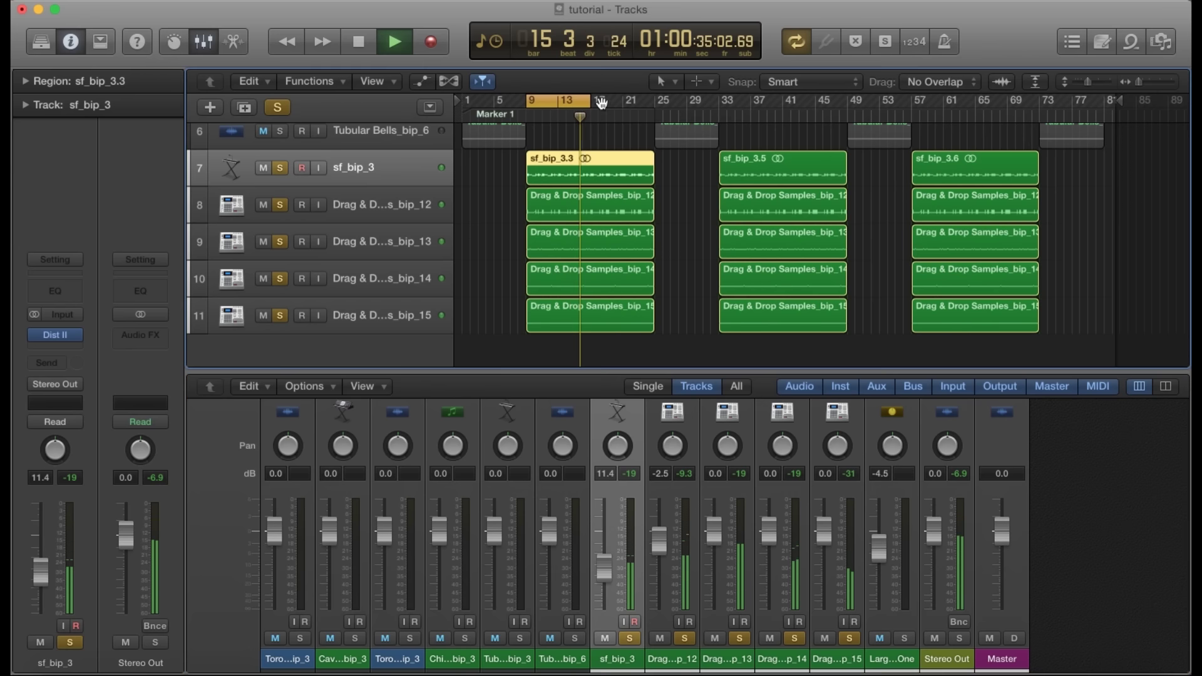
Step: Drag the yellow cycle range in the ruler forward so it starts at bar 17
{"action": "left_click_drag", "start_coordinate": [559, 100], "coordinate": [624, 102]}
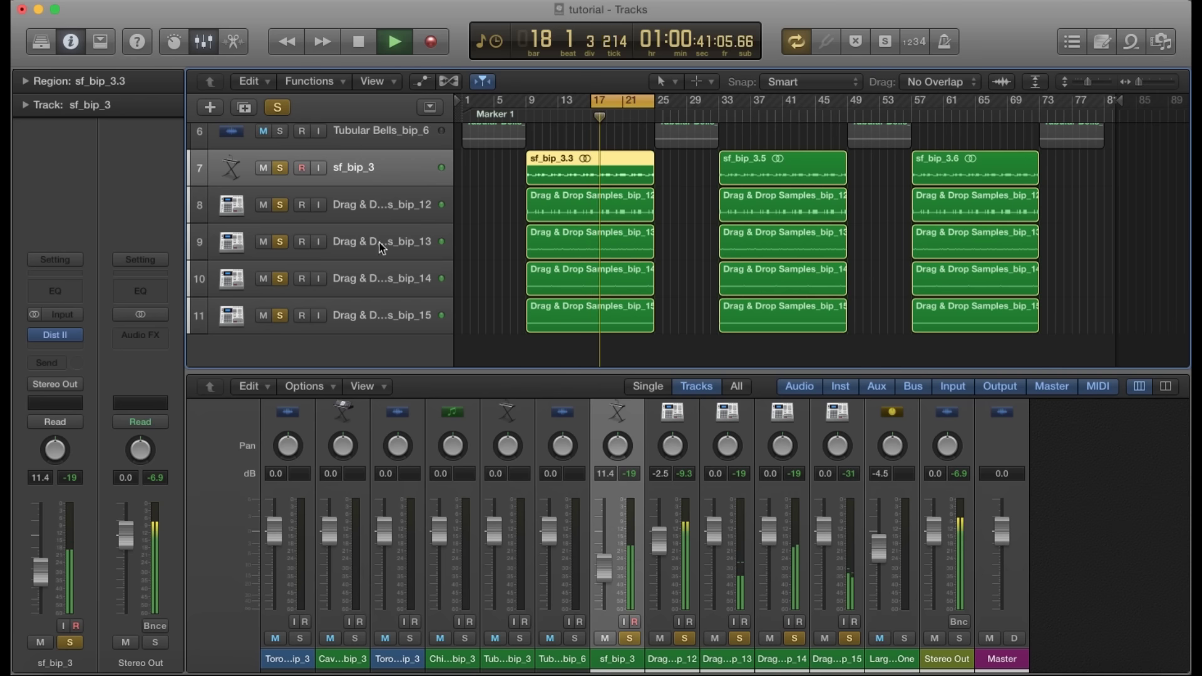
Step: Clear all solos with the global Solo button so every track plays
{"action": "scroll", "coordinate": [520, 269], "scroll_direction": "up", "scroll_amount": 5}
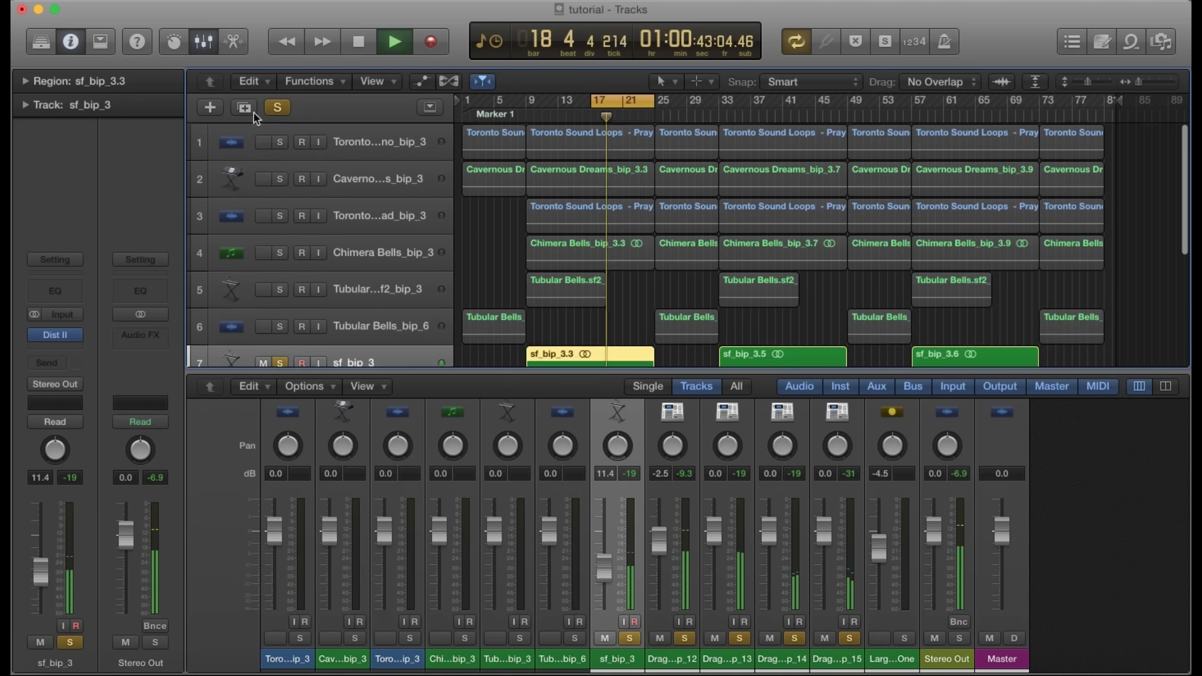
{"action": "left_click", "coordinate": [277, 107]}
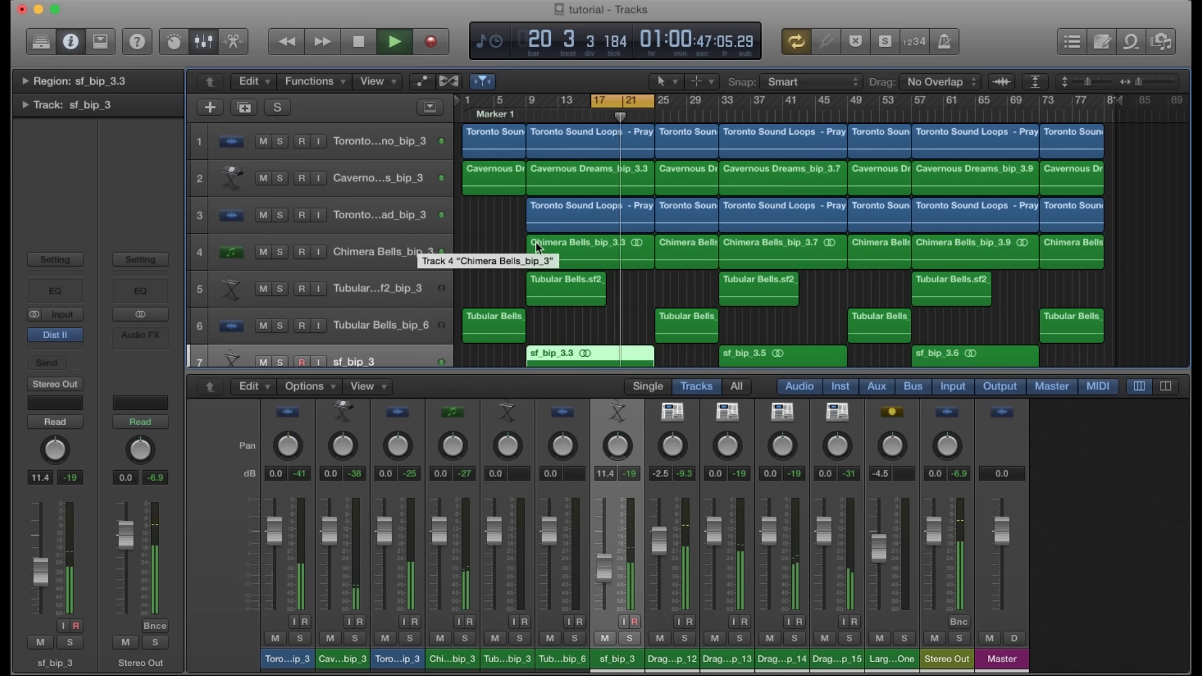
{"action": "scroll", "coordinate": [537, 248], "scroll_direction": "down", "scroll_amount": 2}
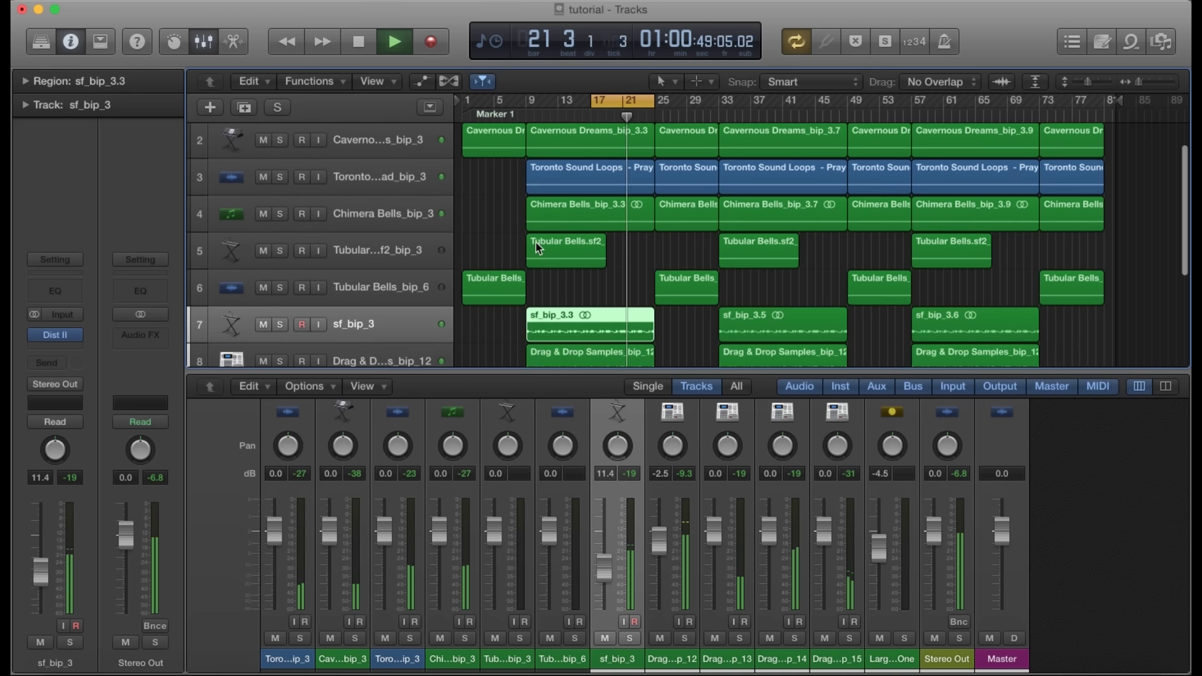
{"action": "scroll", "coordinate": [537, 248], "scroll_direction": "up", "scroll_amount": 2}
{"action": "scroll", "coordinate": [537, 247], "scroll_direction": "up", "scroll_amount": 1}
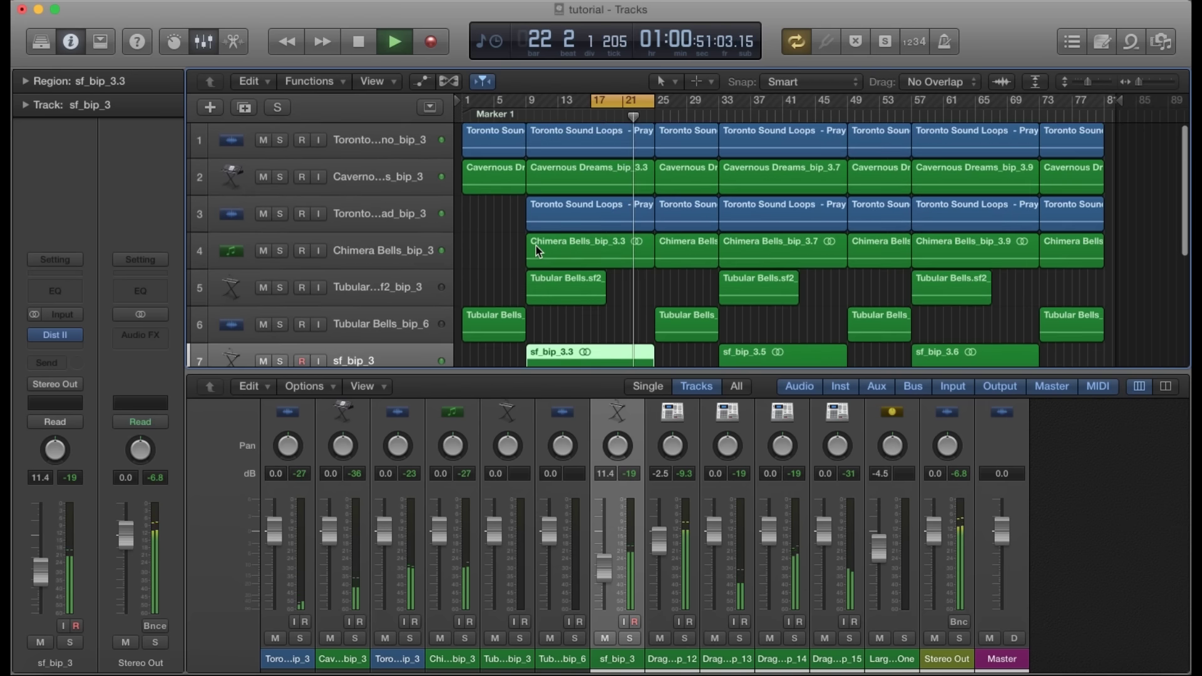
{"action": "scroll", "coordinate": [537, 251], "scroll_direction": "down", "scroll_amount": 5}
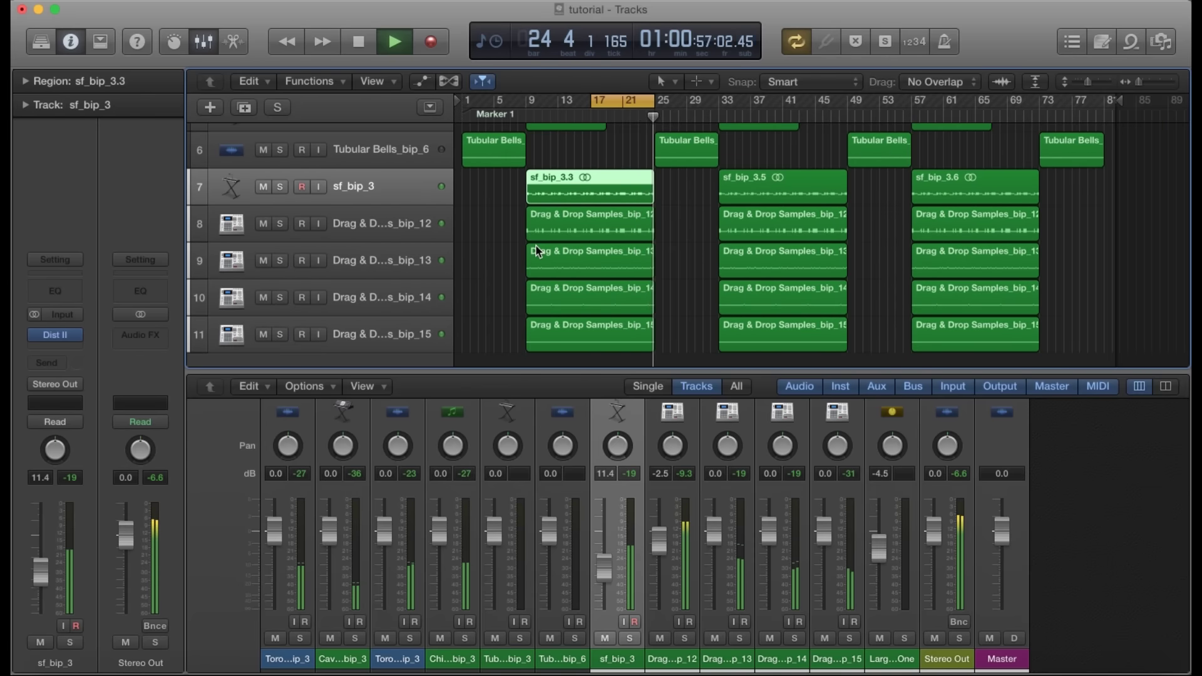
Step: Stop playback and switch cycle mode off, leaving the playhead at bar 17
{"action": "key", "text": "space"}
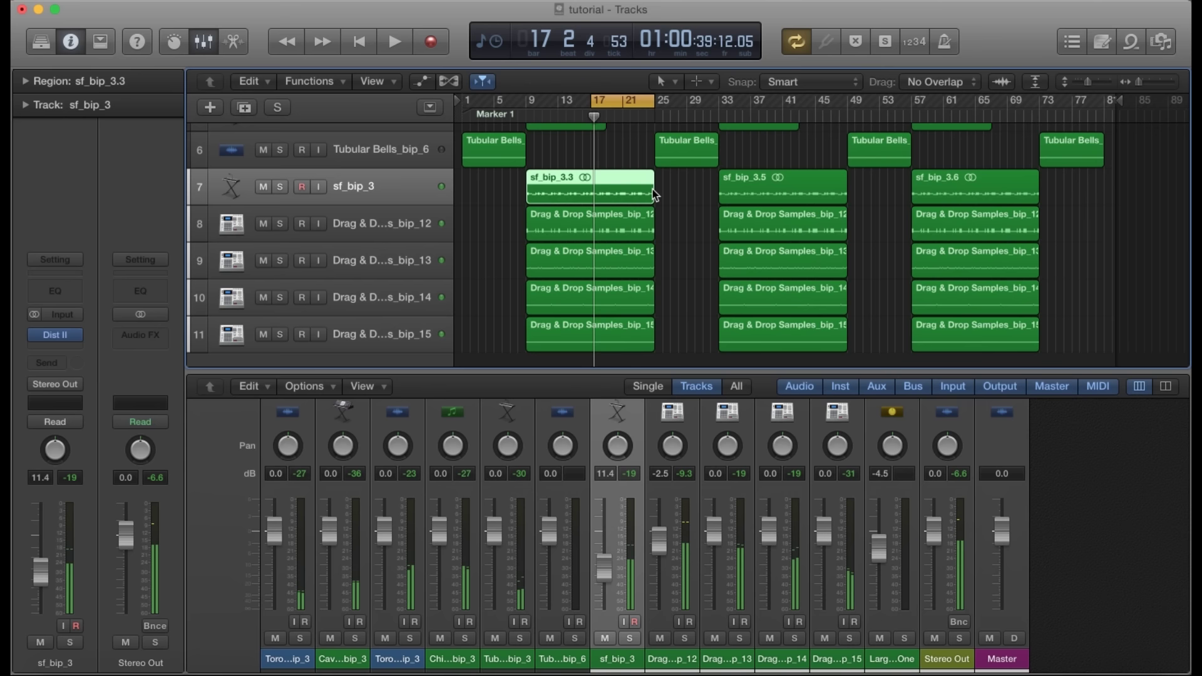
{"action": "left_click", "coordinate": [619, 98]}
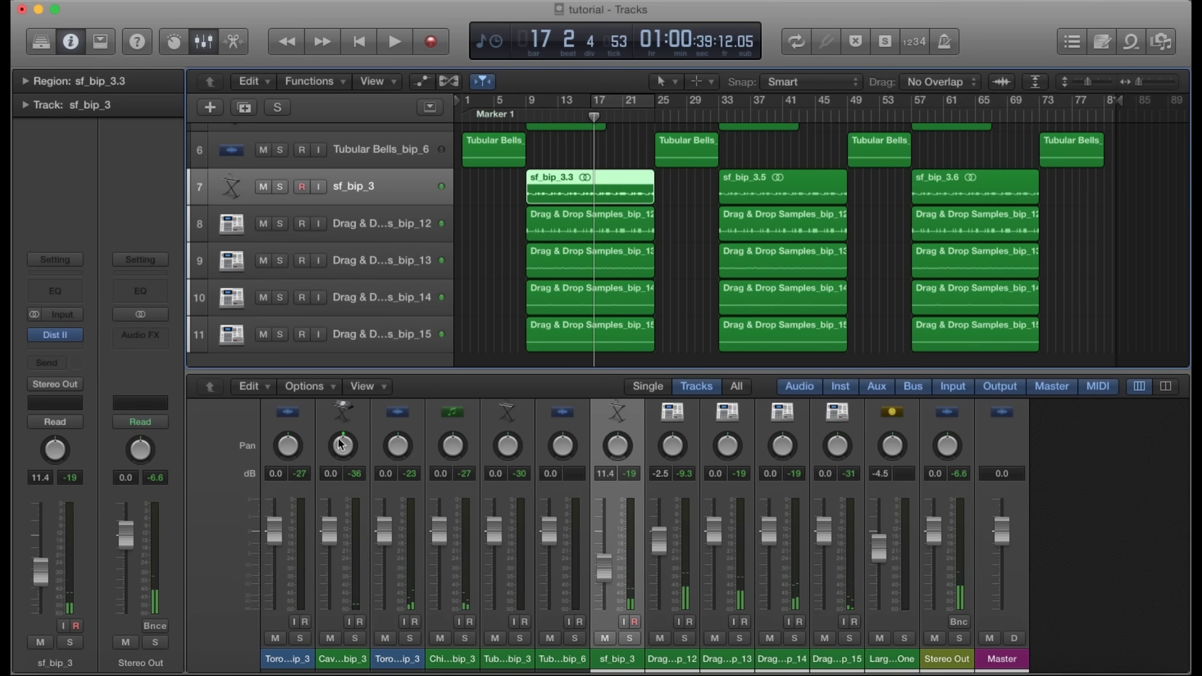
{"action": "scroll", "coordinate": [686, 271], "scroll_direction": "down", "scroll_amount": 1}
{"action": "scroll", "coordinate": [687, 272], "scroll_direction": "up", "scroll_amount": 5}
{"action": "scroll", "coordinate": [687, 272], "scroll_direction": "down", "scroll_amount": 4}
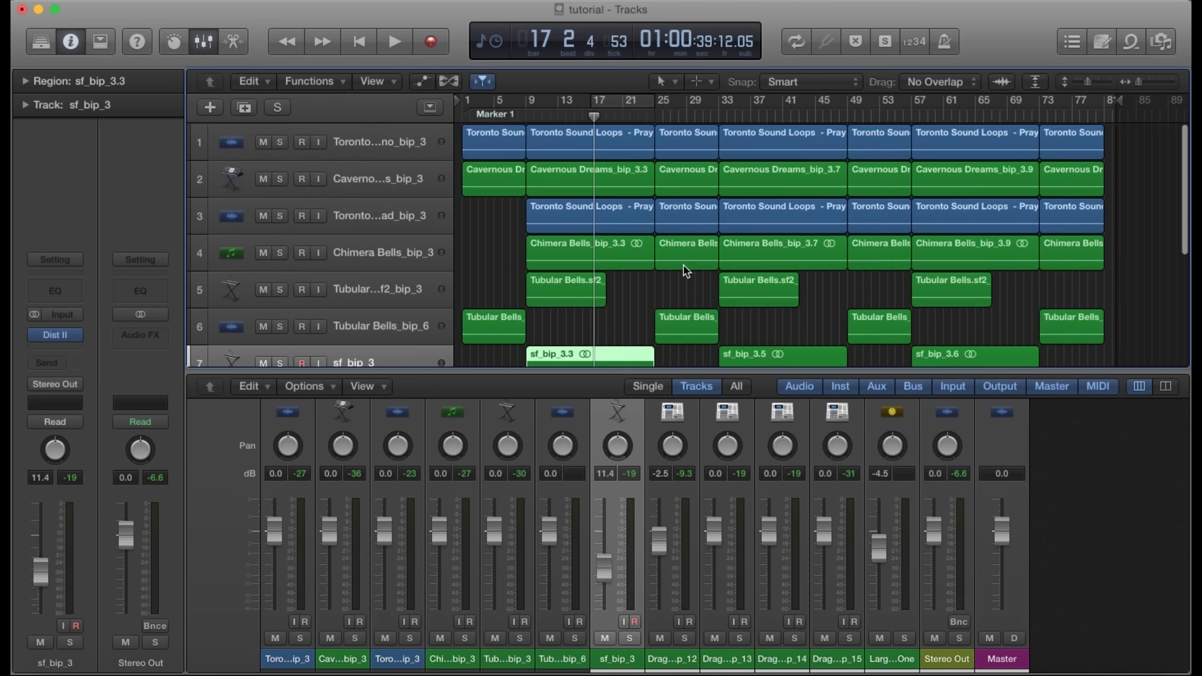
{"action": "scroll", "coordinate": [687, 272], "scroll_direction": "down", "scroll_amount": 4}
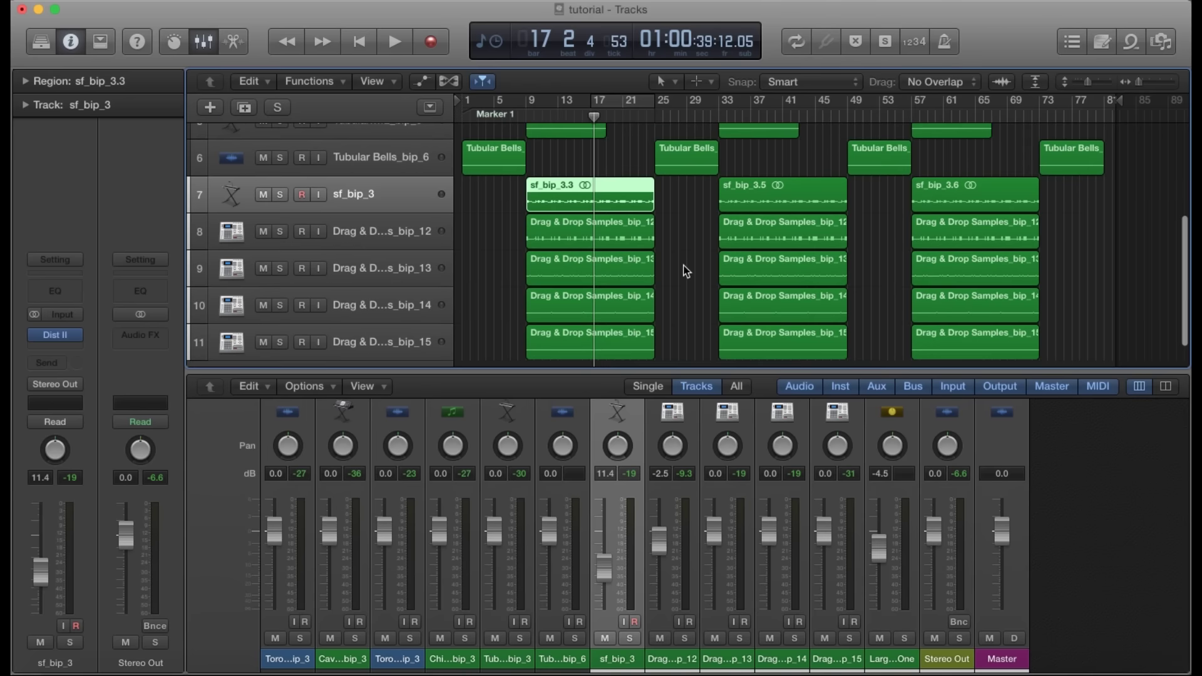
Step: Insert the stereo Waves SSLComp compressor on the Drag & Drop Samples_bip_12 track
{"action": "left_click", "coordinate": [371, 232]}
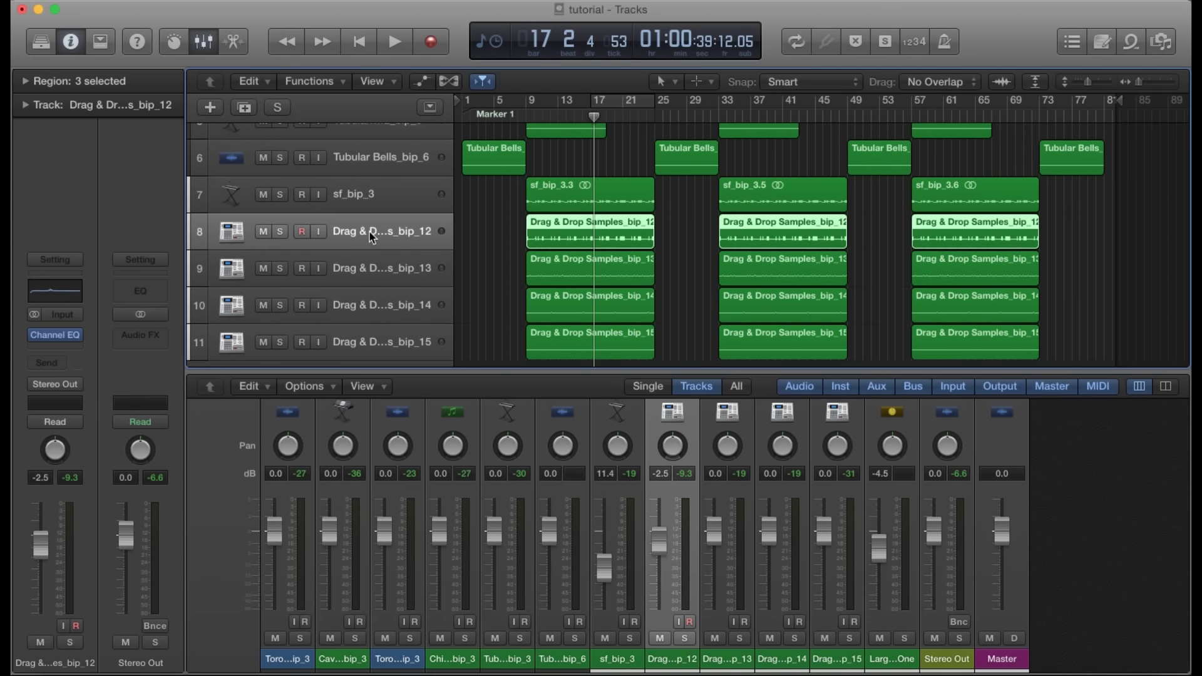
{"action": "left_click", "coordinate": [79, 349]}
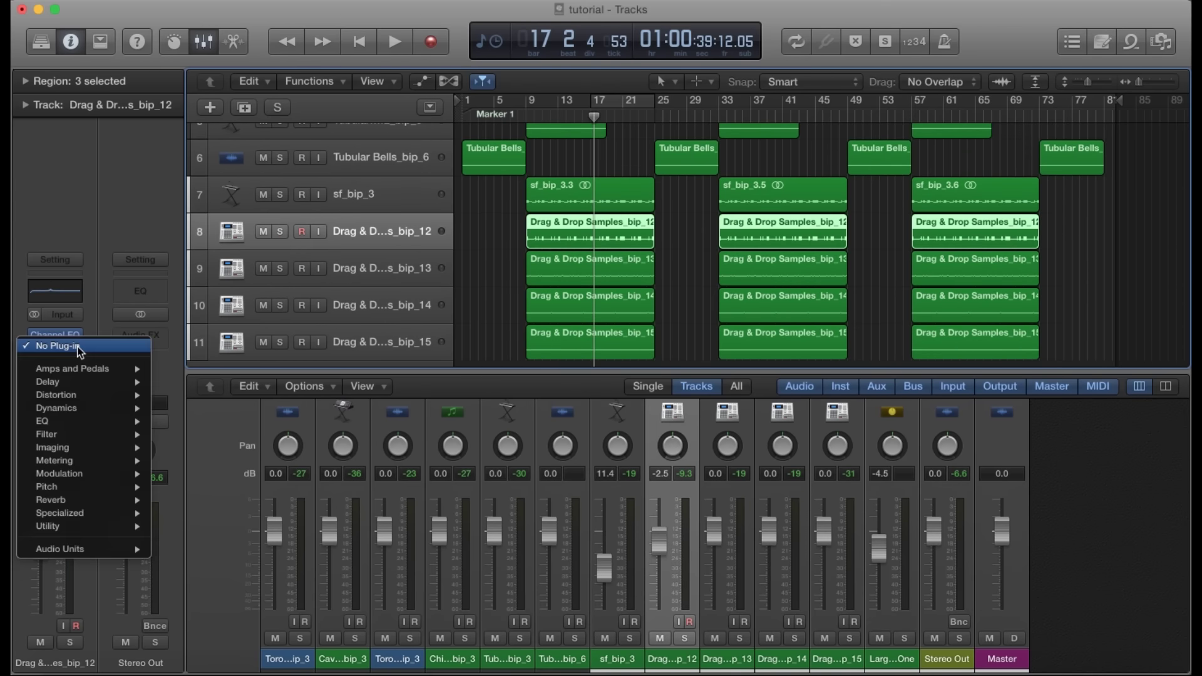
{"action": "mouse_move", "coordinate": [135, 549]}
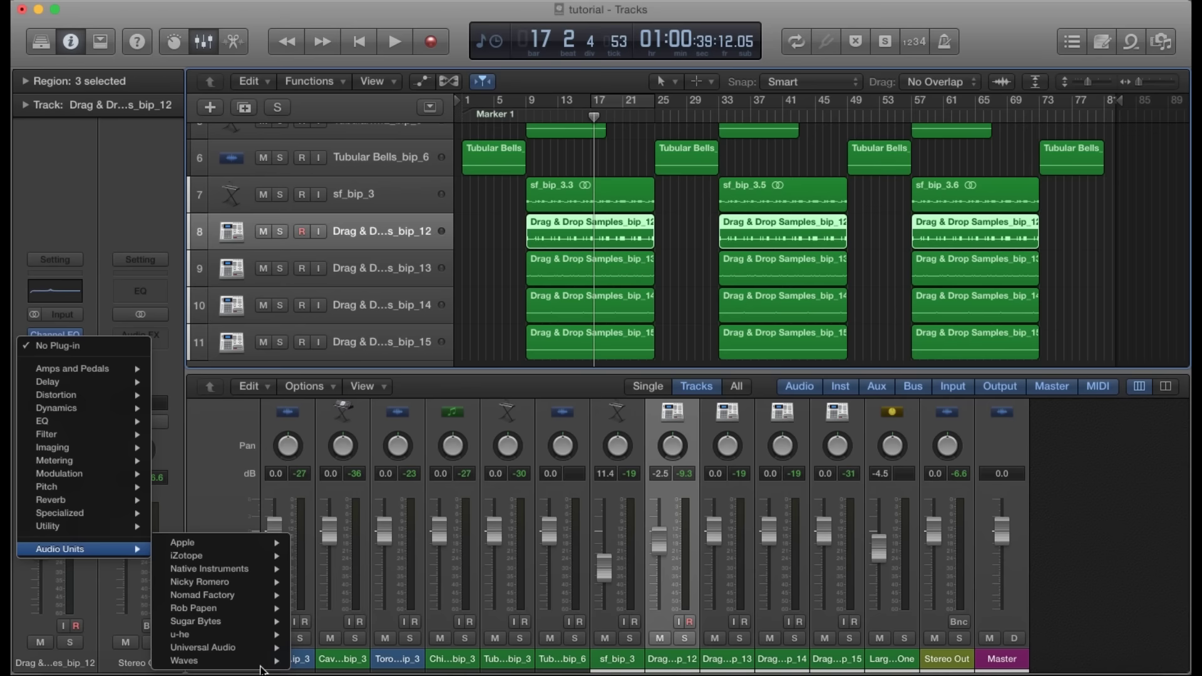
{"action": "mouse_move", "coordinate": [274, 662]}
{"action": "scroll", "coordinate": [400, 581], "scroll_direction": "down", "scroll_amount": 20}
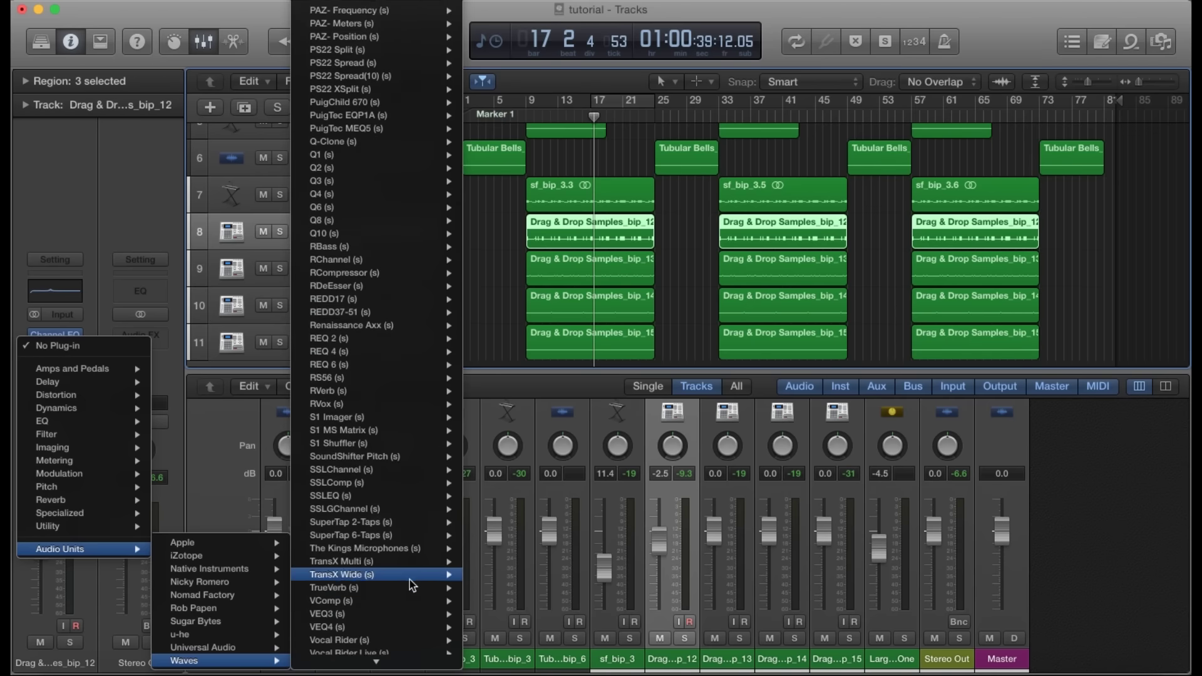
{"action": "key", "text": "s"}
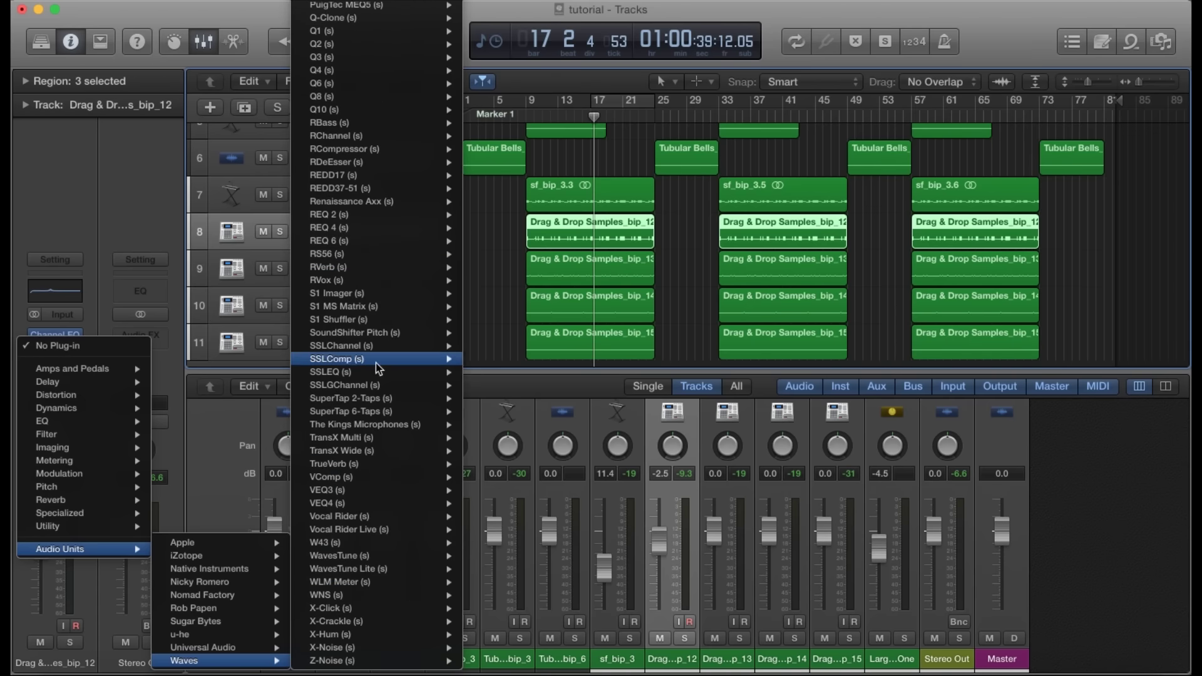
{"action": "mouse_move", "coordinate": [378, 368]}
{"action": "left_click", "coordinate": [497, 362]}
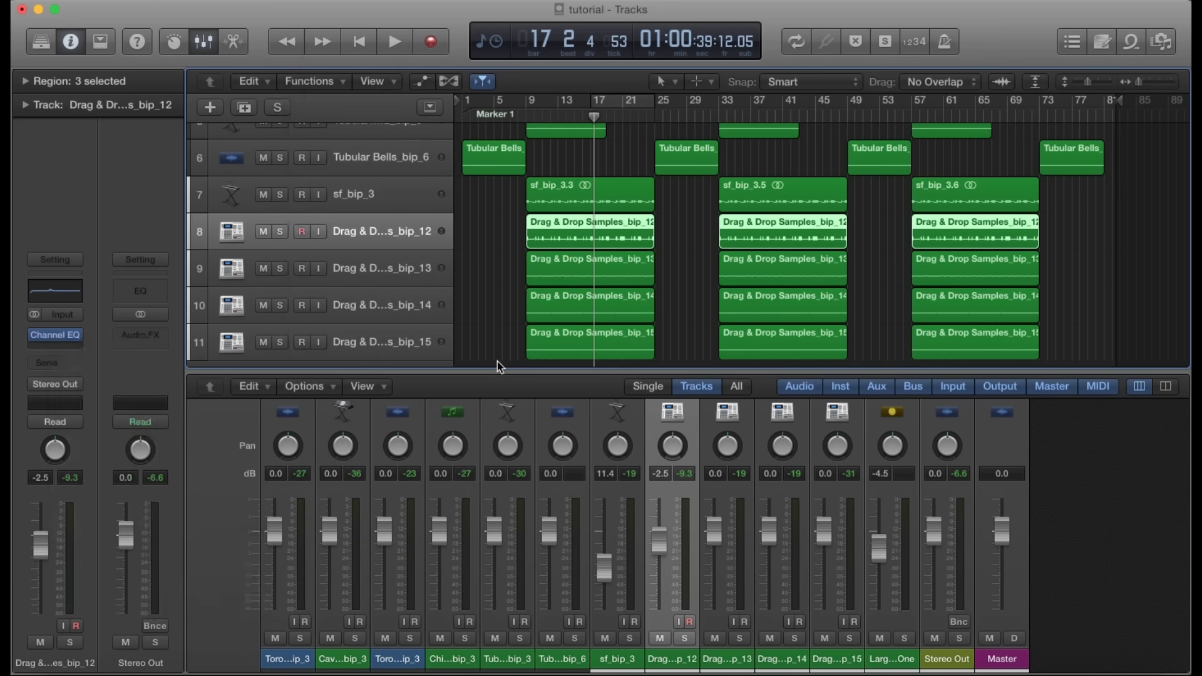
Step: Load the SSLComp factory preset 'Pres 3: Pumping'
{"action": "left_click_drag", "start_coordinate": [187, 60], "coordinate": [325, 103]}
{"action": "left_click", "coordinate": [309, 111]}
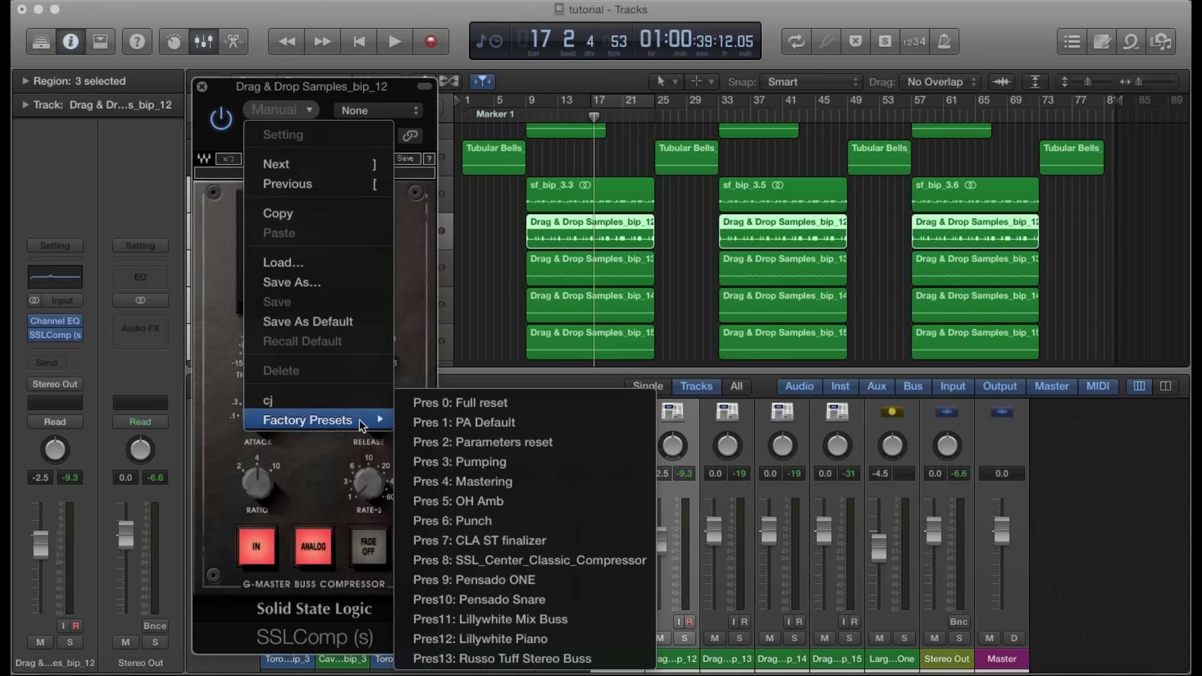
{"action": "mouse_move", "coordinate": [350, 423]}
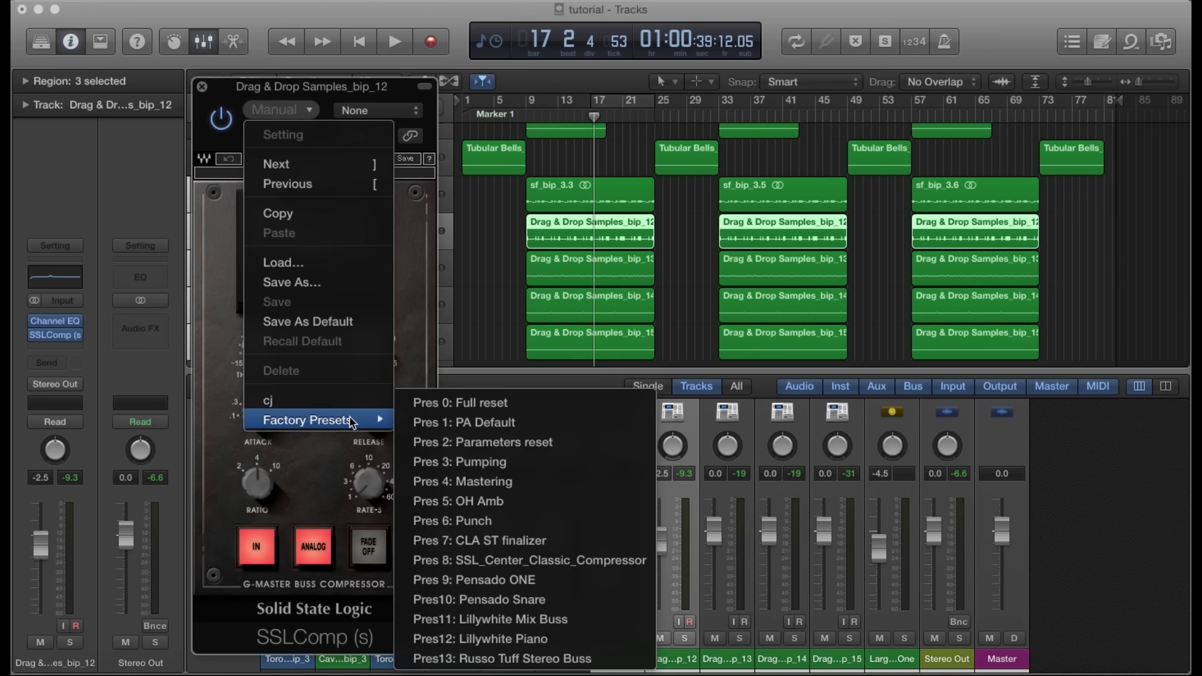
{"action": "left_click", "coordinate": [457, 461]}
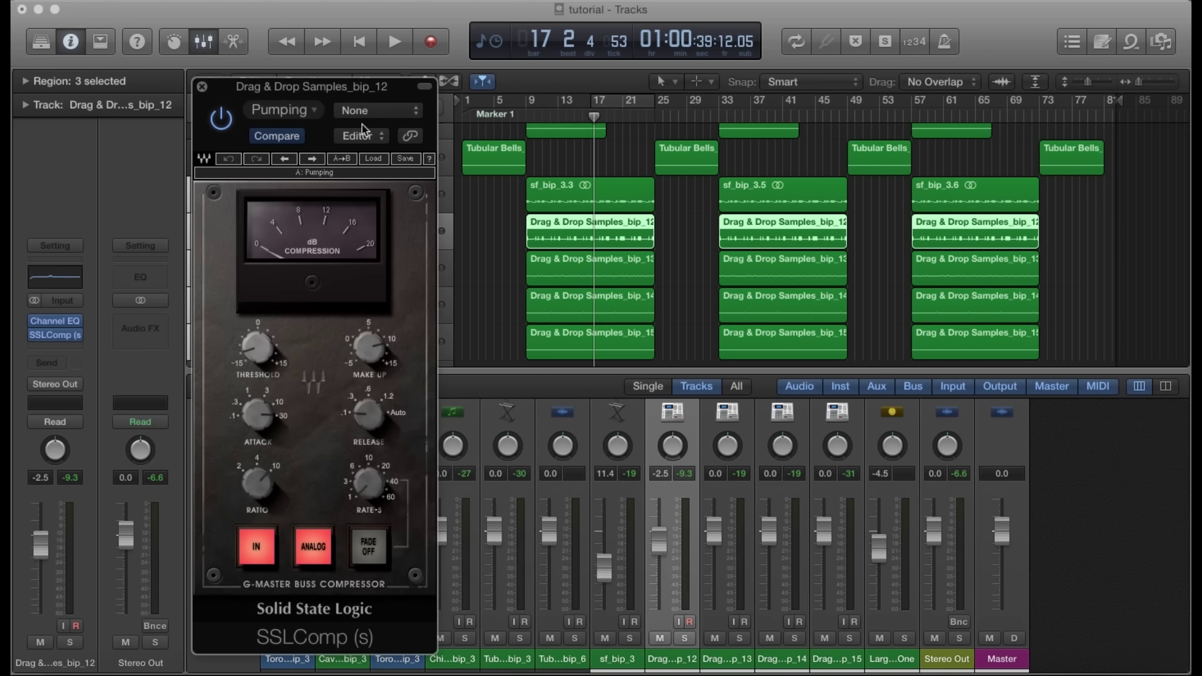
{"action": "left_click_drag", "start_coordinate": [327, 101], "coordinate": [241, 66]}
Step: Loop bars 17–25 and adjust the SSLComp attack while listening
{"action": "key", "text": "space"}
{"action": "key", "text": "space"}
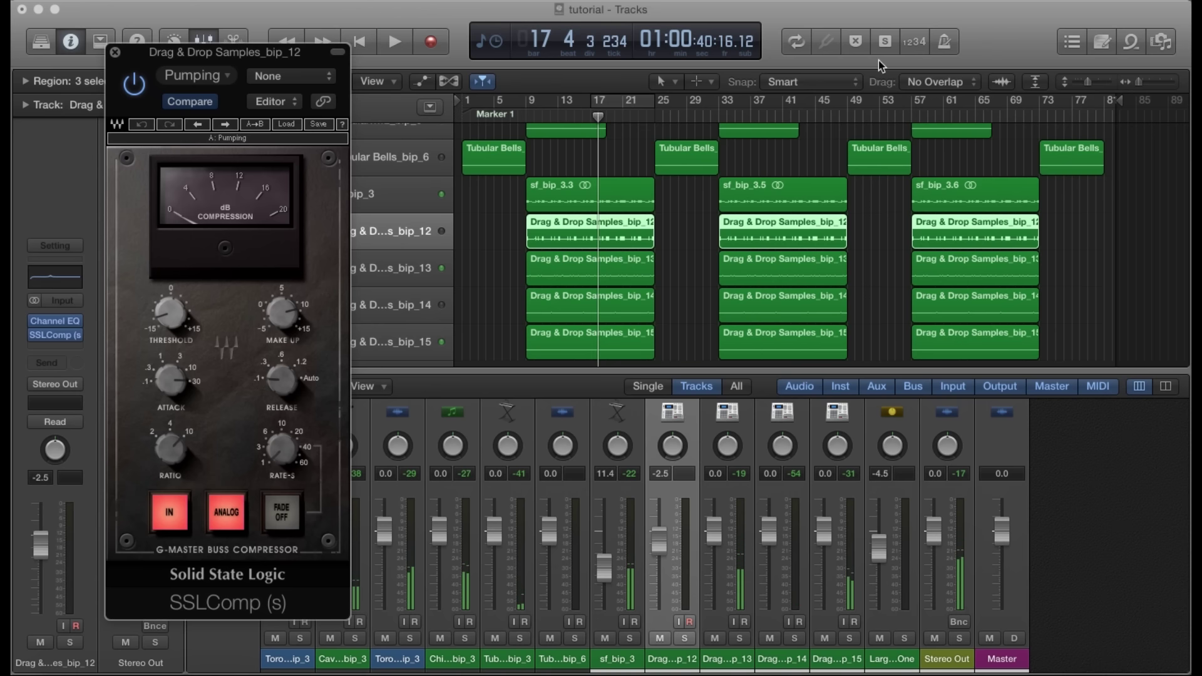
{"action": "left_click", "coordinate": [600, 103]}
{"action": "key", "text": "space"}
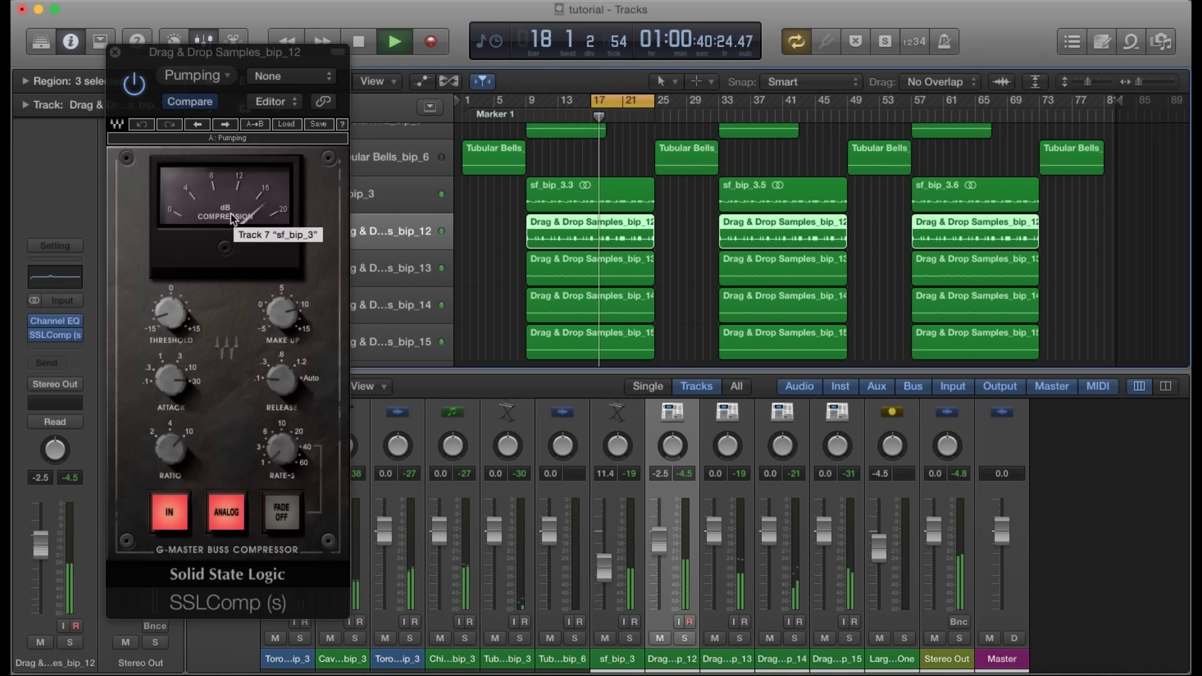
{"action": "left_click_drag", "start_coordinate": [151, 62], "coordinate": [429, 64]}
{"action": "left_click", "coordinate": [250, 455]}
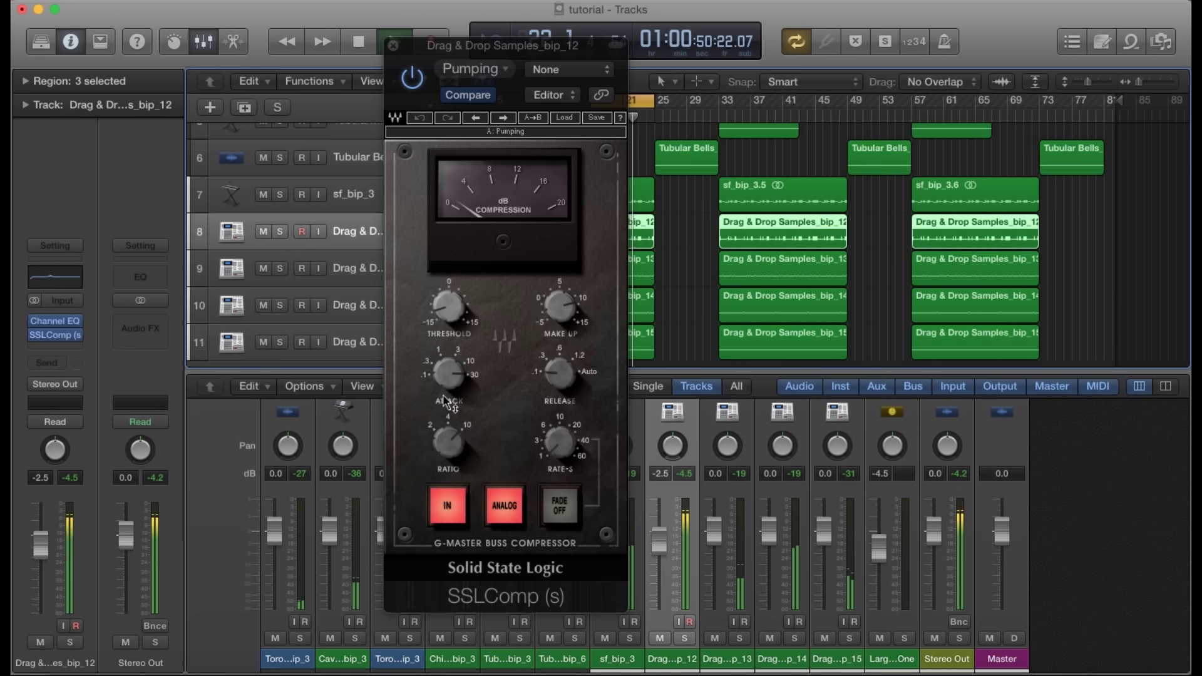
{"action": "left_click_drag", "start_coordinate": [448, 383], "coordinate": [449, 377]}
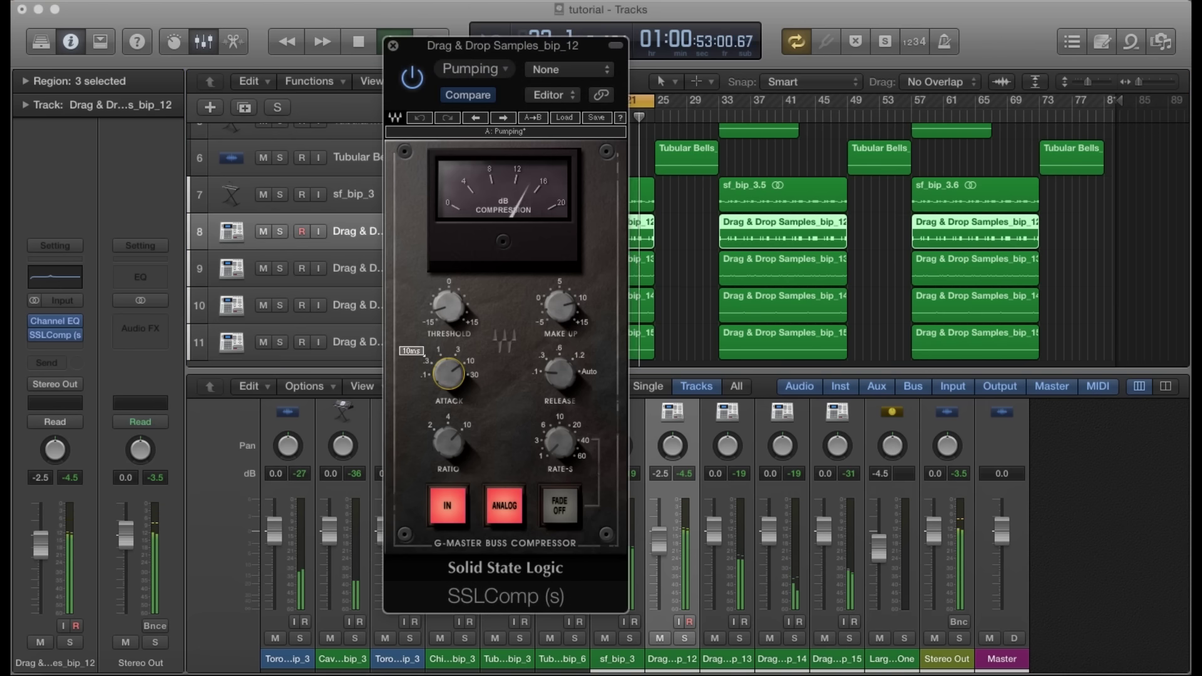
{"action": "left_click", "coordinate": [166, 479]}
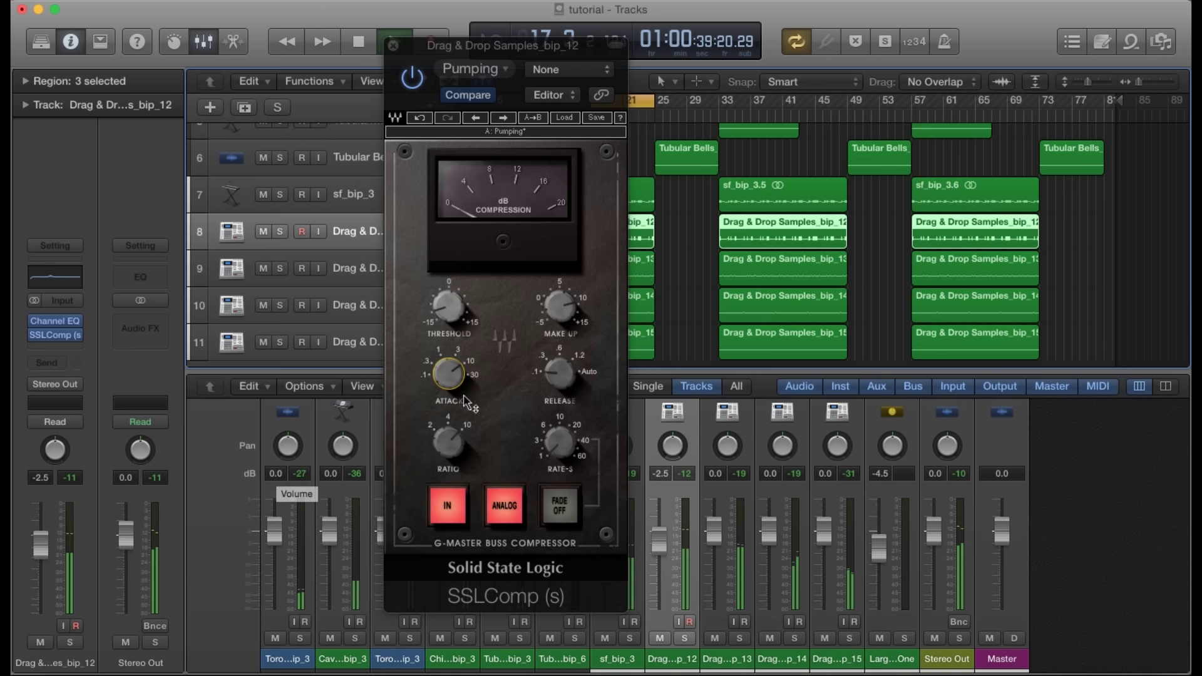
{"action": "left_click", "coordinate": [449, 375]}
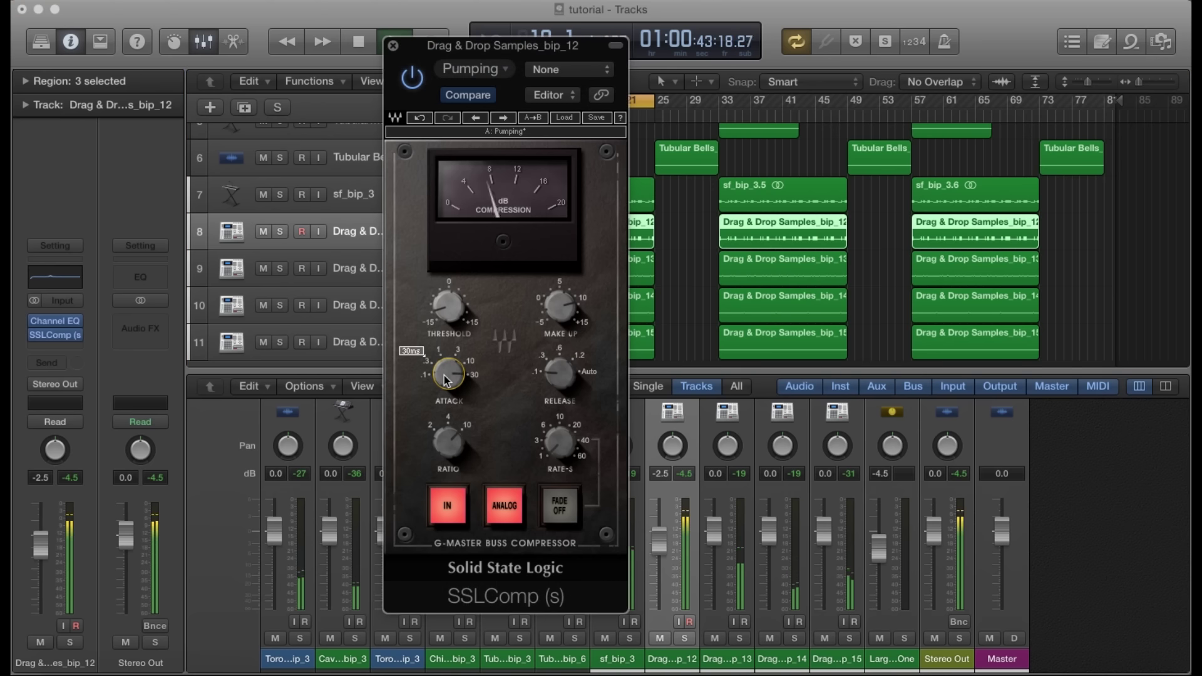
Step: Close SSLComp and lower the bip_12 fader to -5.4 dB
{"action": "left_click", "coordinate": [393, 46]}
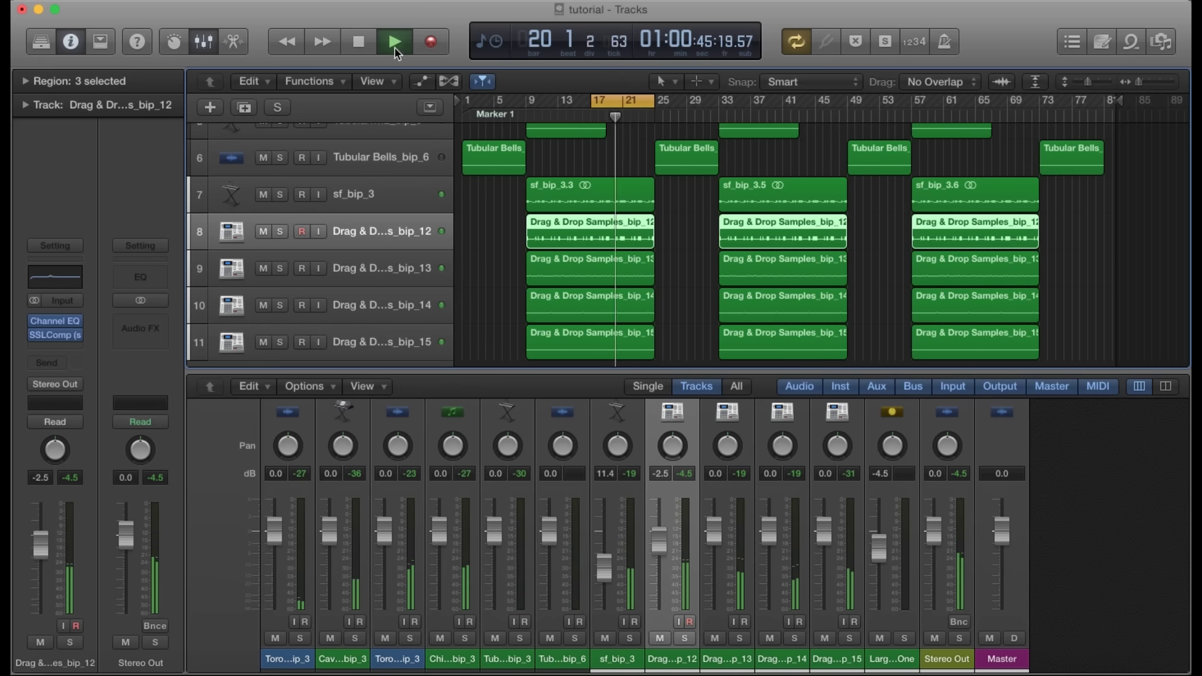
{"action": "left_click_drag", "start_coordinate": [660, 542], "coordinate": [660, 551]}
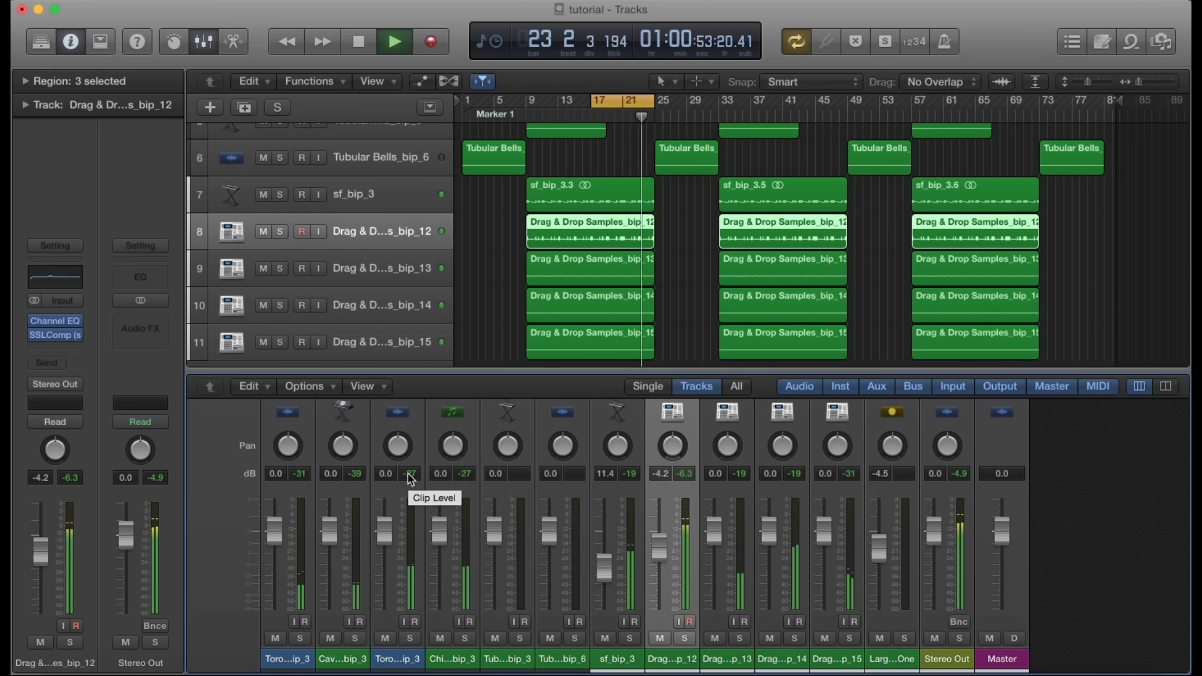
{"action": "left_click_drag", "start_coordinate": [671, 550], "coordinate": [665, 566]}
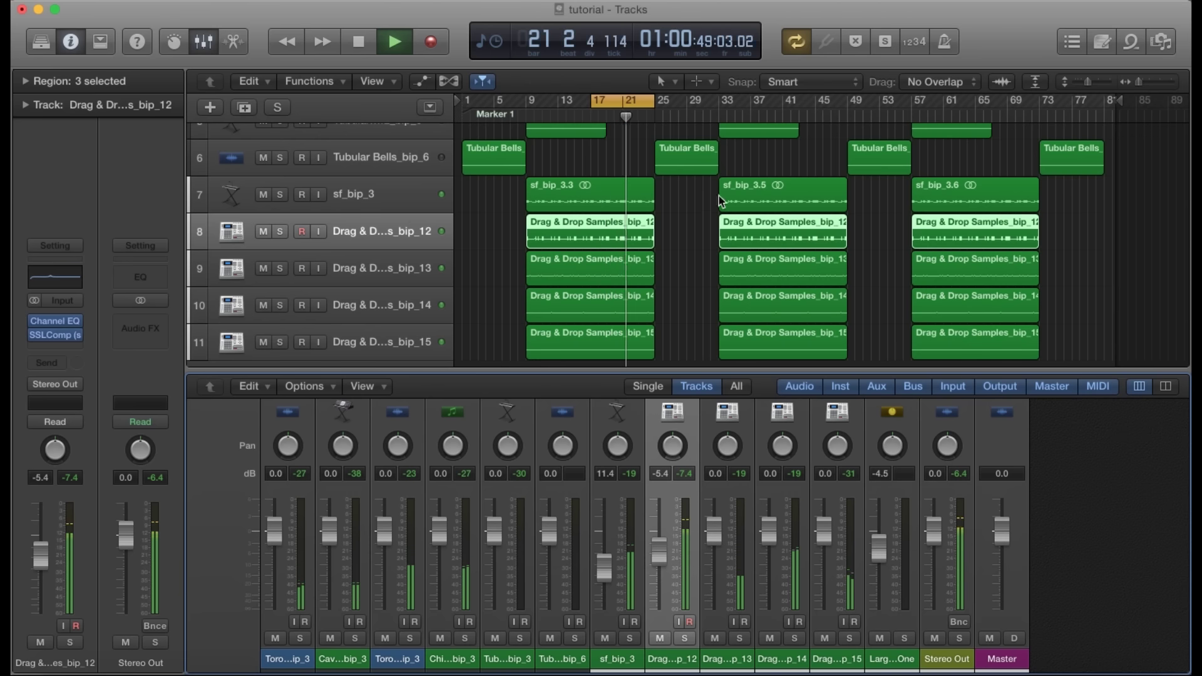
Step: Stop playback and turn off cycle mode with the C key
{"action": "key", "text": "space"}
{"action": "scroll", "coordinate": [632, 187], "scroll_direction": "up", "scroll_amount": 6}
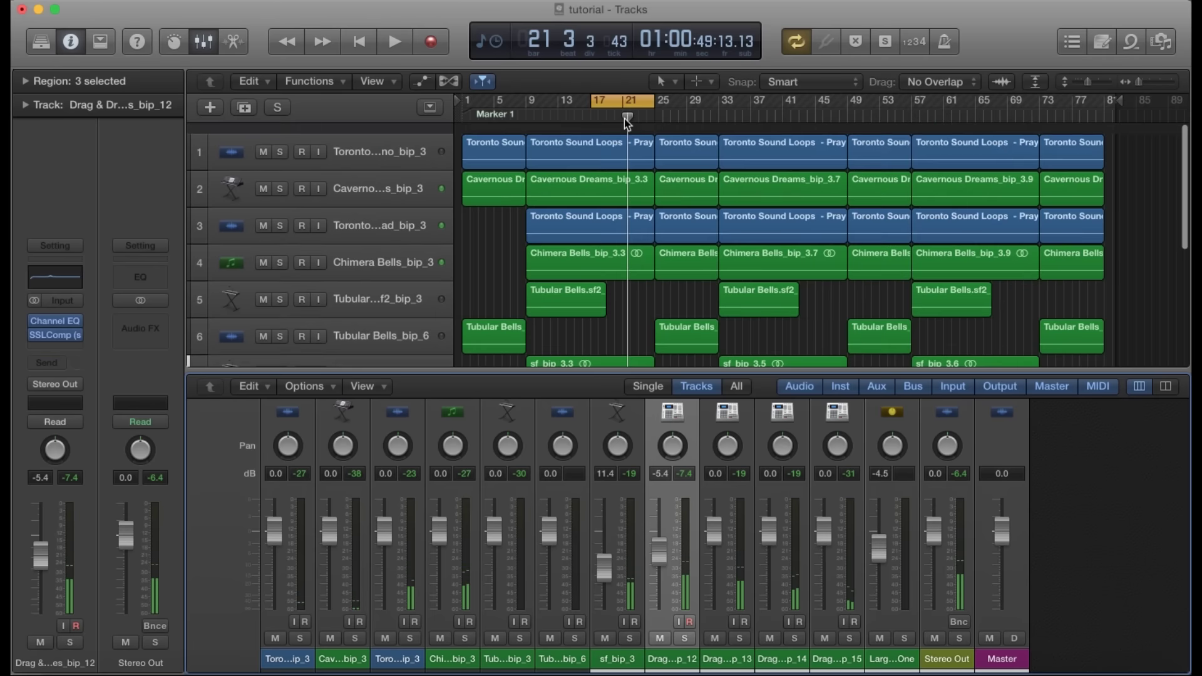
{"action": "key", "text": "c"}
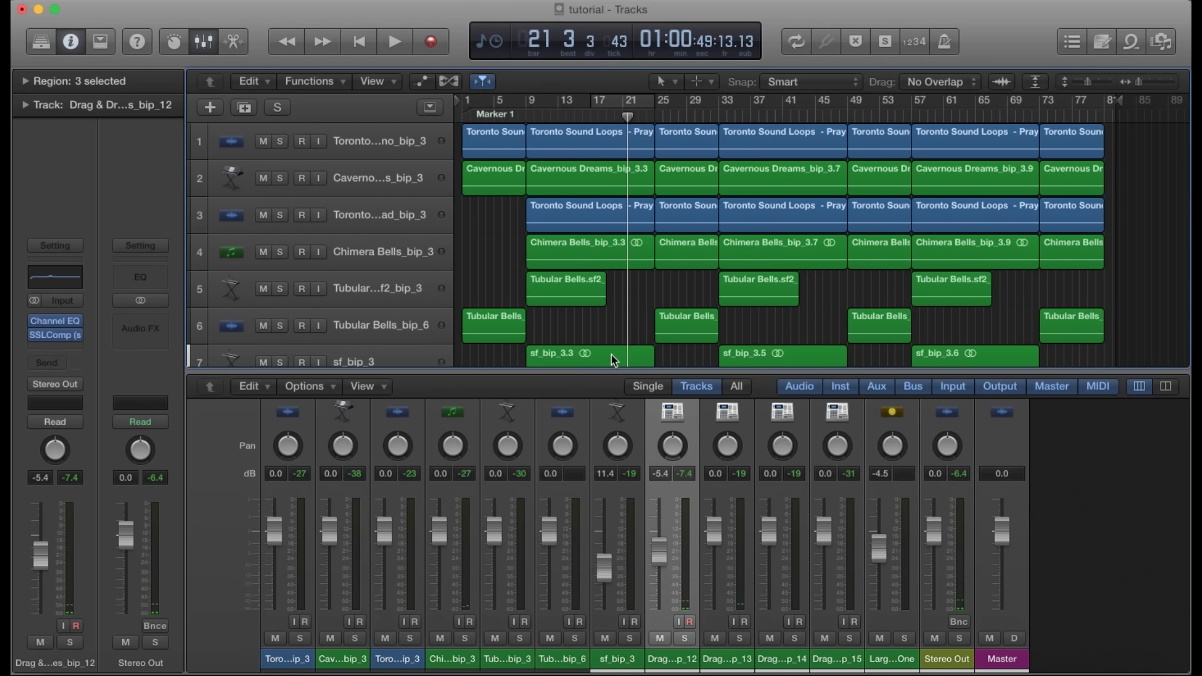
{"action": "scroll", "coordinate": [623, 304], "scroll_direction": "down", "scroll_amount": 3}
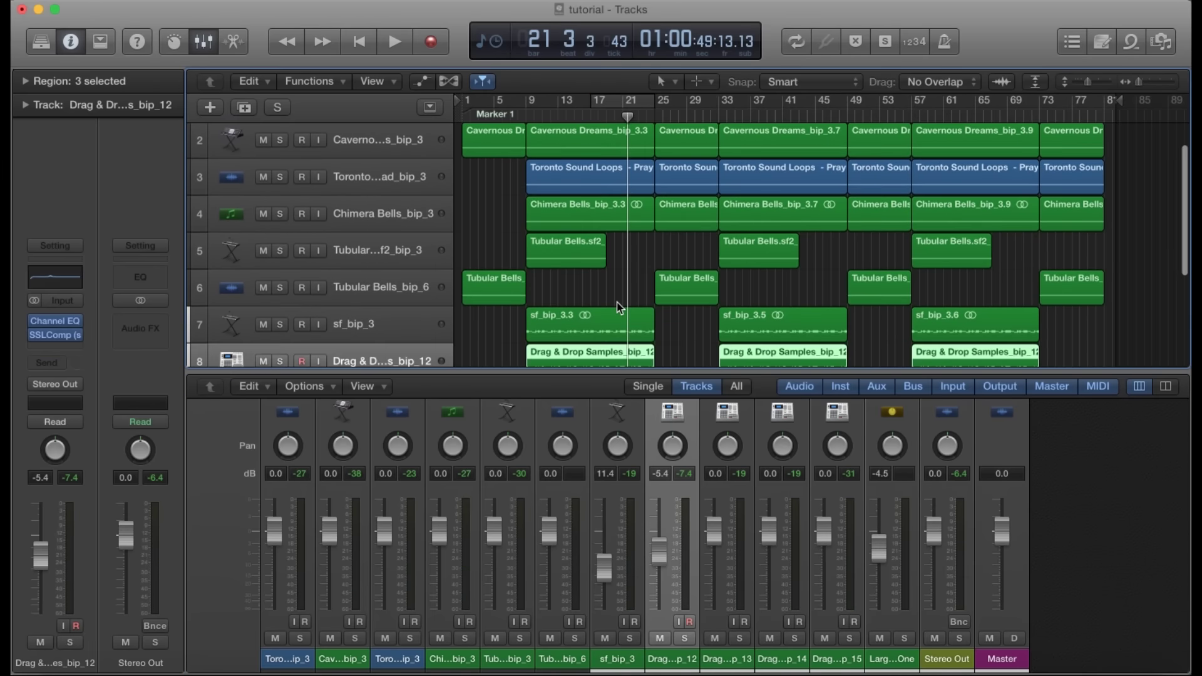
{"action": "scroll", "coordinate": [617, 302], "scroll_direction": "up", "scroll_amount": 3}
Step: Save the project via File > Save As under the name 'tutorial trackout'
{"action": "left_click", "coordinate": [75, 0]}
{"action": "mouse_move", "coordinate": [151, 0]}
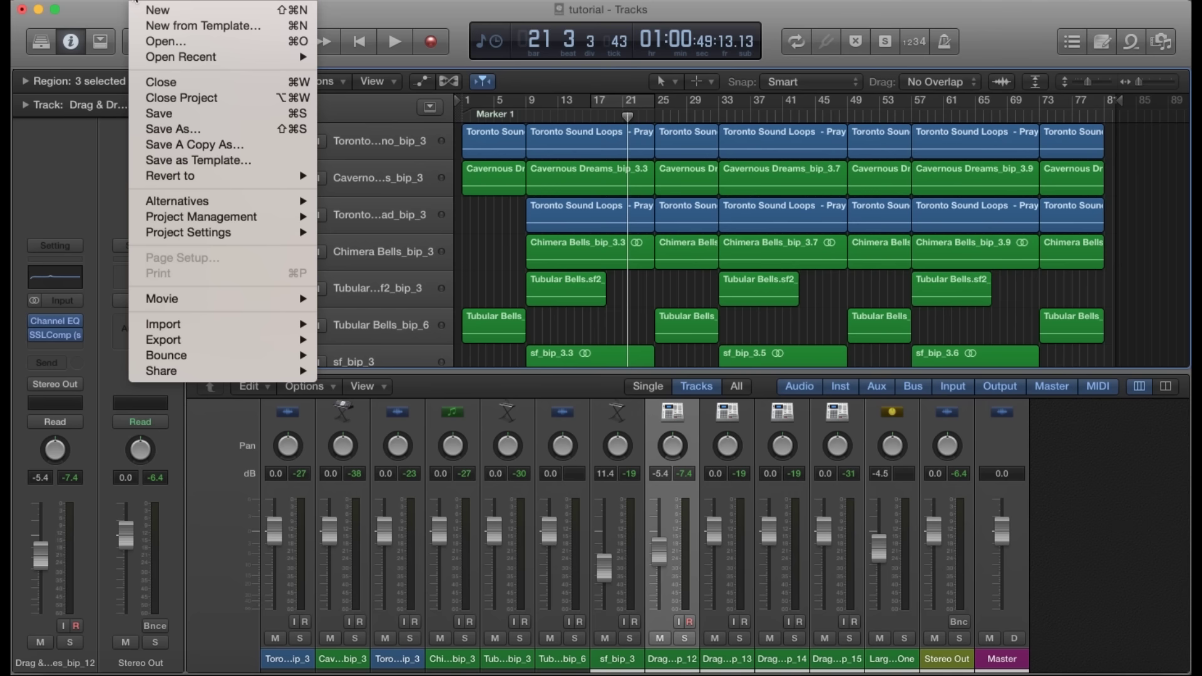
{"action": "left_click", "coordinate": [188, 129]}
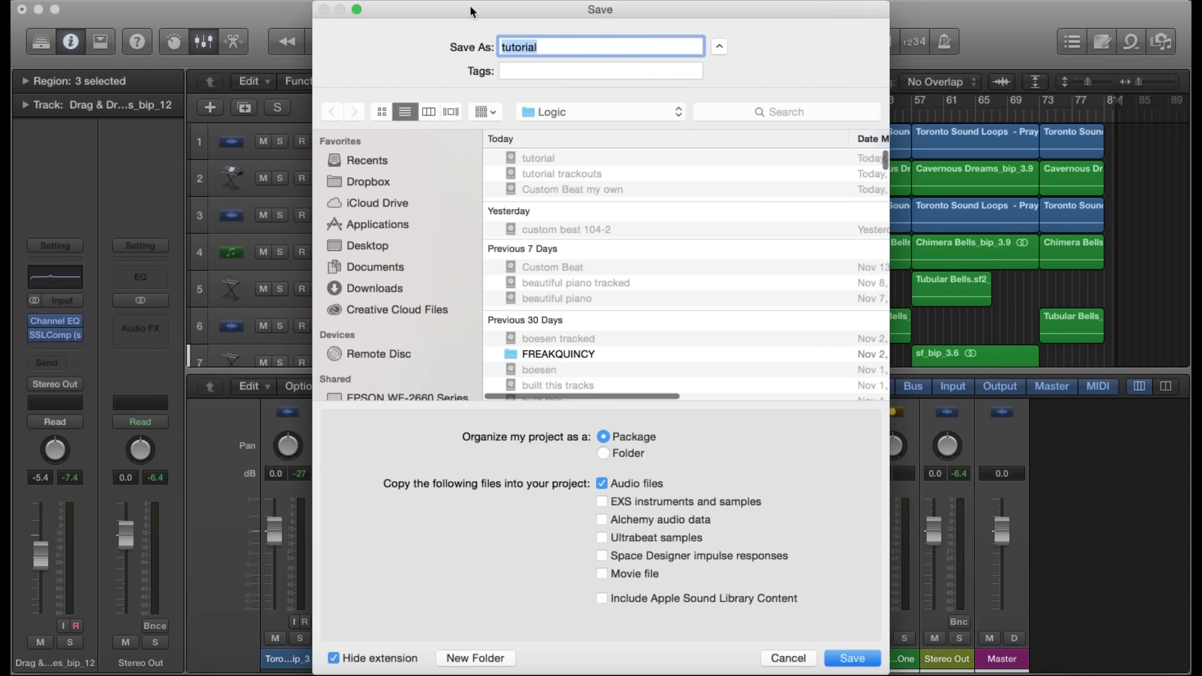
{"action": "mouse_move", "coordinate": [470, 5]}
{"action": "left_mouse_down"}
{"action": "mouse_move", "coordinate": [501, 148]}
{"action": "mouse_move", "coordinate": [482, 13]}
{"action": "left_mouse_up"}
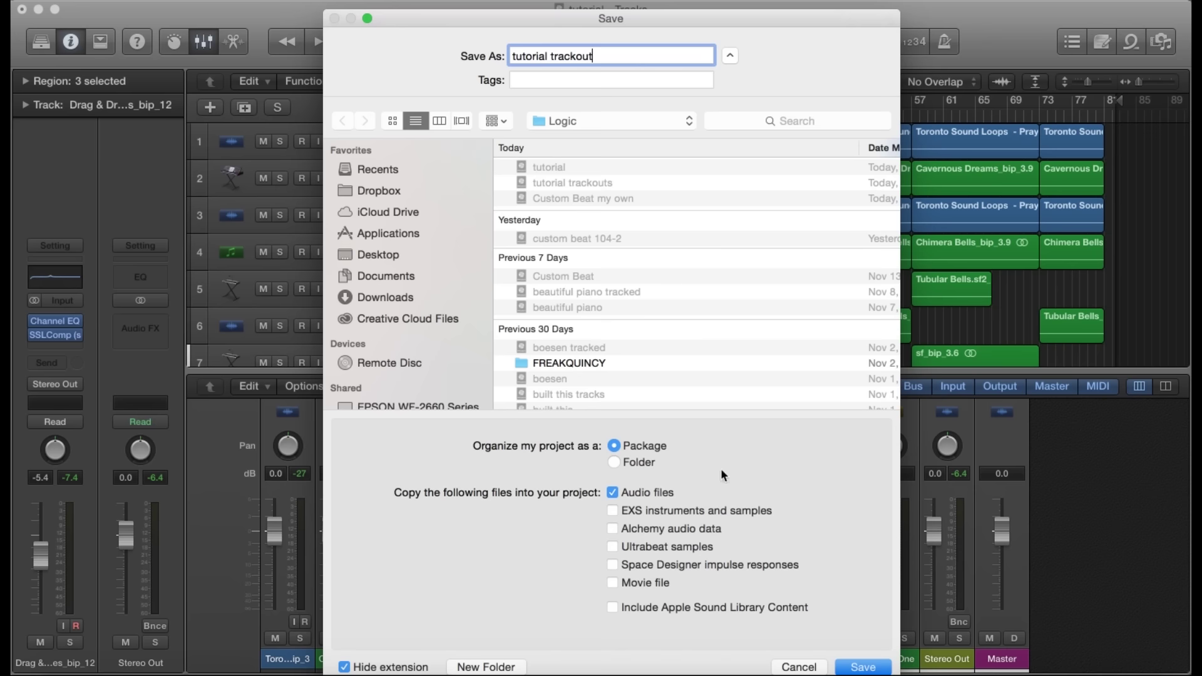
{"action": "left_click", "coordinate": [867, 667]}
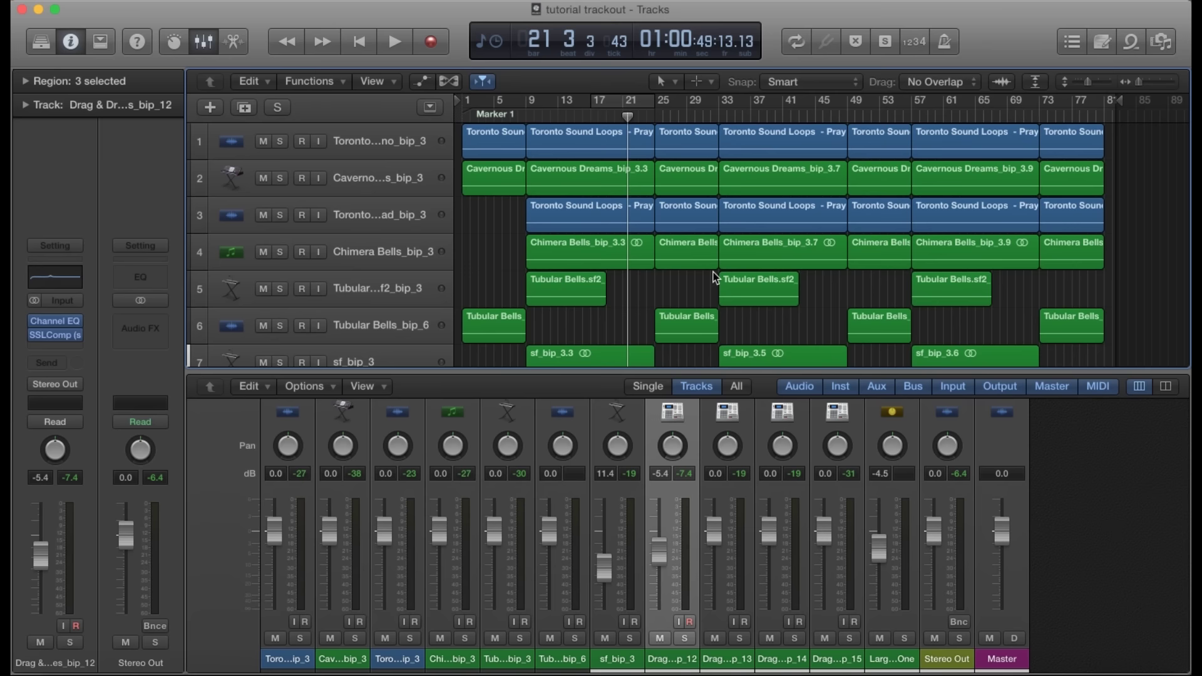
Step: Insert the stereo iZotope Ozone 6 (Audio Units > iZotope) on the Stereo Out channel
{"action": "scroll", "coordinate": [556, 282], "scroll_direction": "down", "scroll_amount": 2}
{"action": "scroll", "coordinate": [557, 250], "scroll_direction": "up", "scroll_amount": 2}
{"action": "scroll", "coordinate": [557, 203], "scroll_direction": "down", "scroll_amount": 2}
{"action": "scroll", "coordinate": [557, 202], "scroll_direction": "up", "scroll_amount": 2}
{"action": "left_click", "coordinate": [159, 323]}
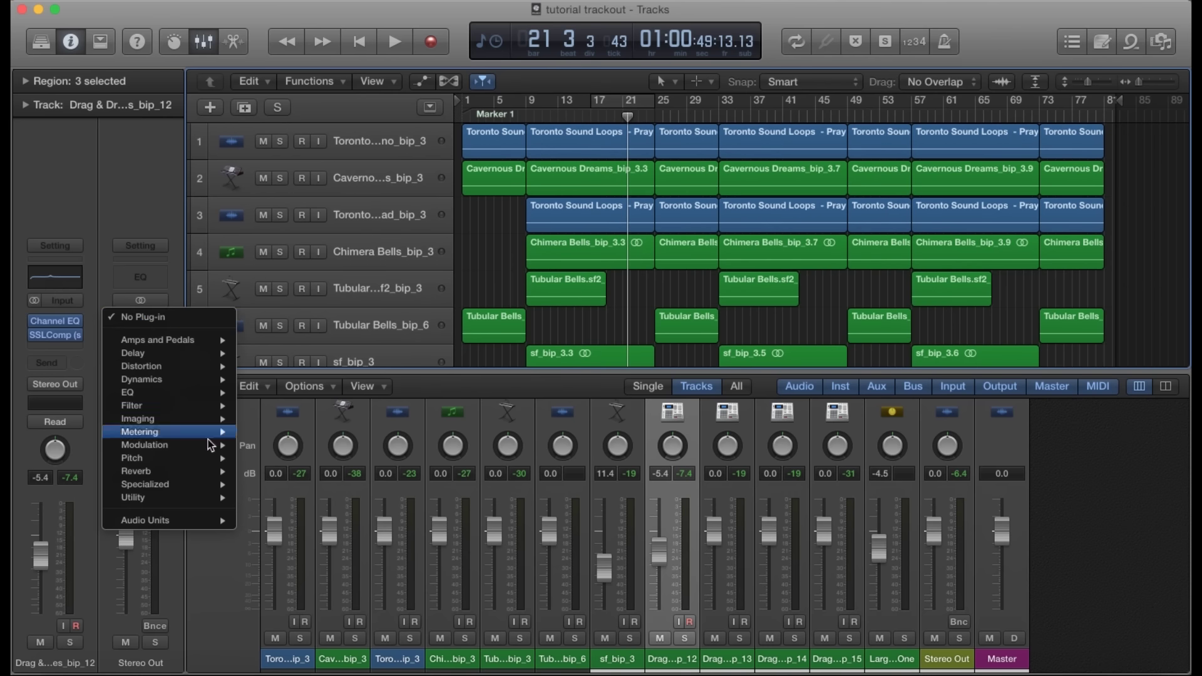
{"action": "mouse_move", "coordinate": [193, 519]}
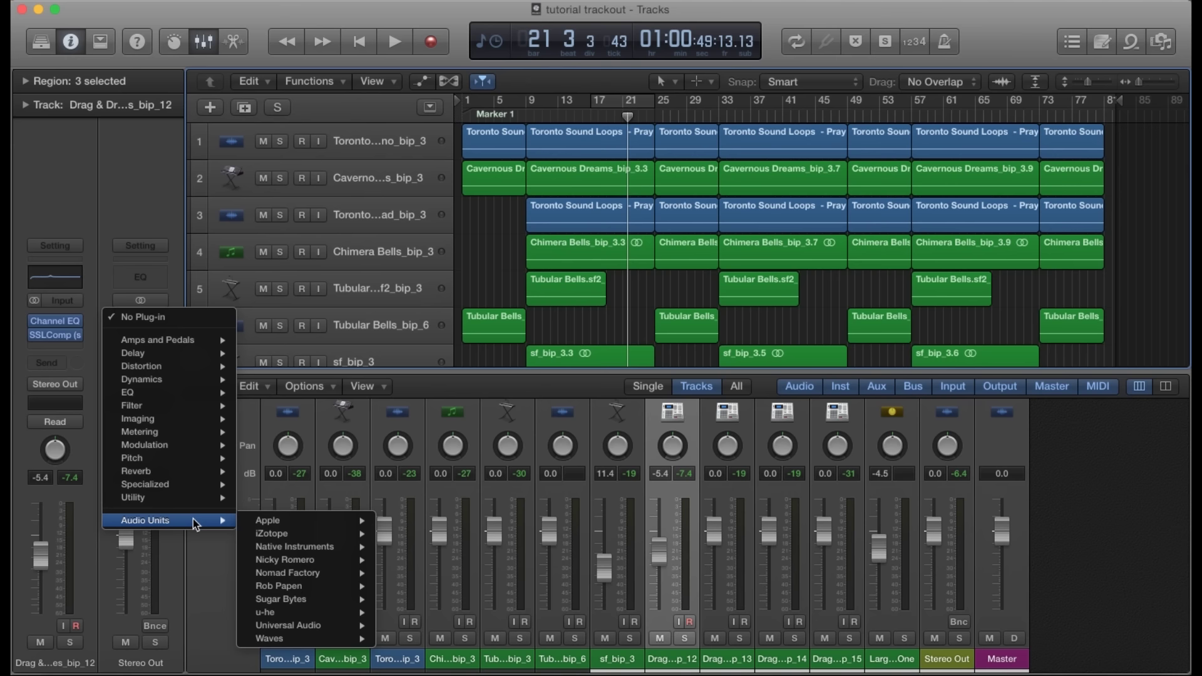
{"action": "mouse_move", "coordinate": [269, 535]}
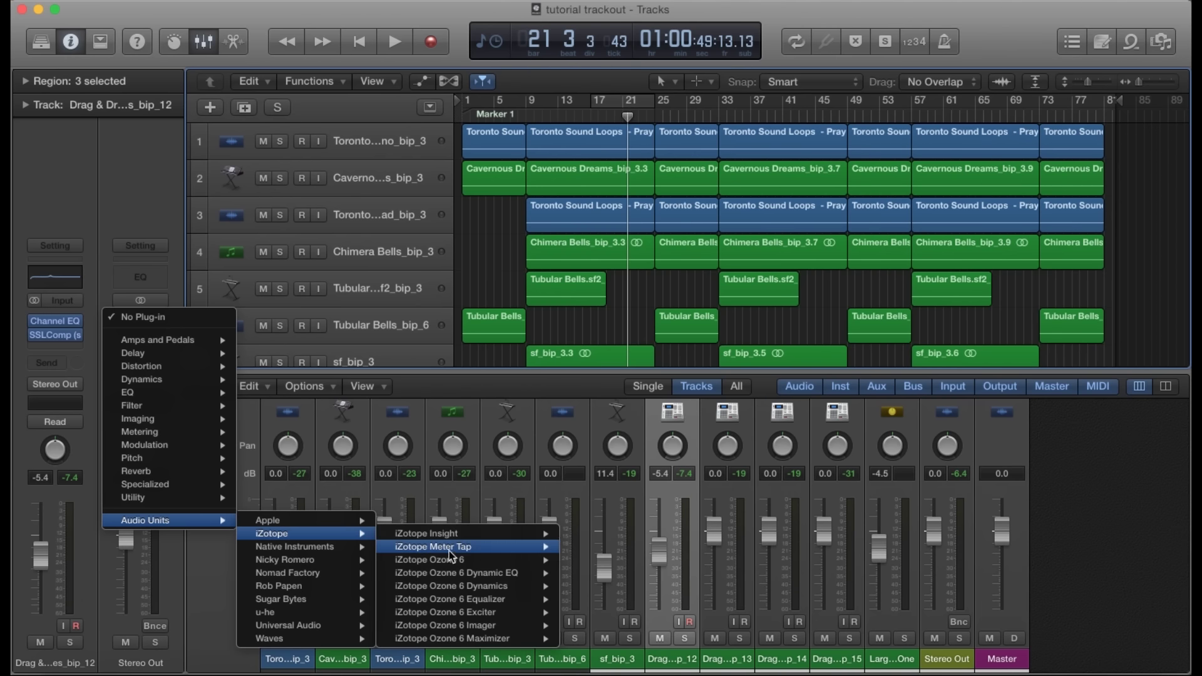
{"action": "mouse_move", "coordinate": [457, 559]}
{"action": "left_click", "coordinate": [579, 560]}
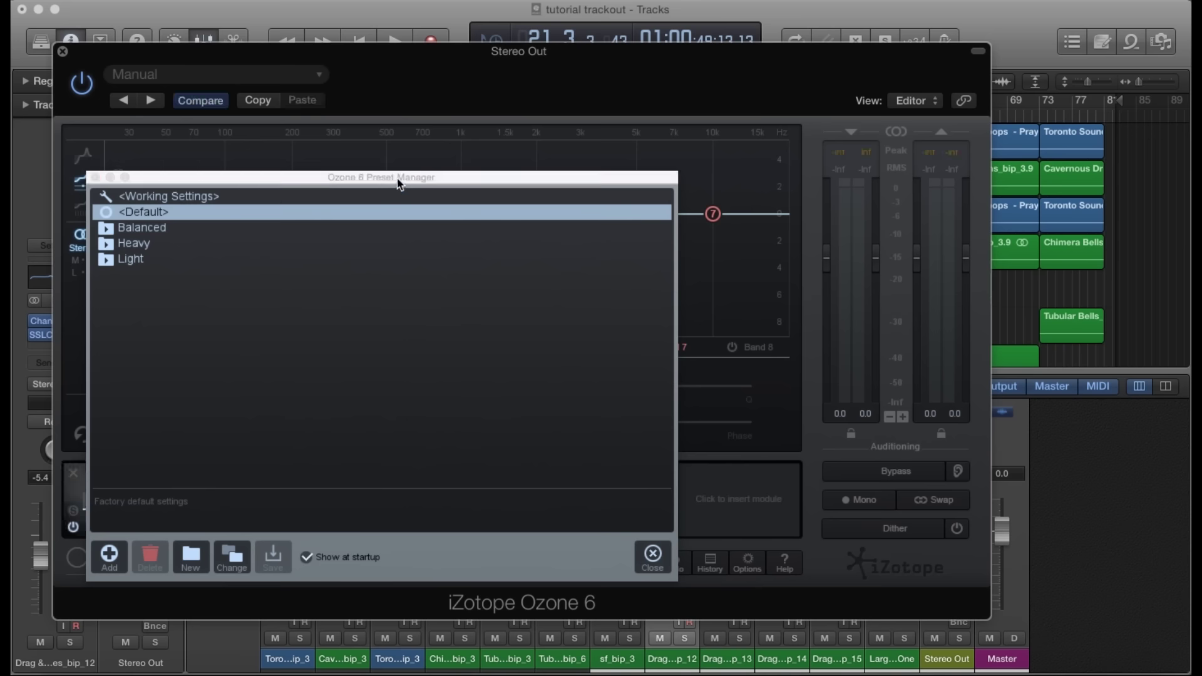
Step: Close the Ozone preset manager and editor, and set the Stereo Out slot to No Plug-in
{"action": "left_click_drag", "start_coordinate": [398, 183], "coordinate": [374, 211]}
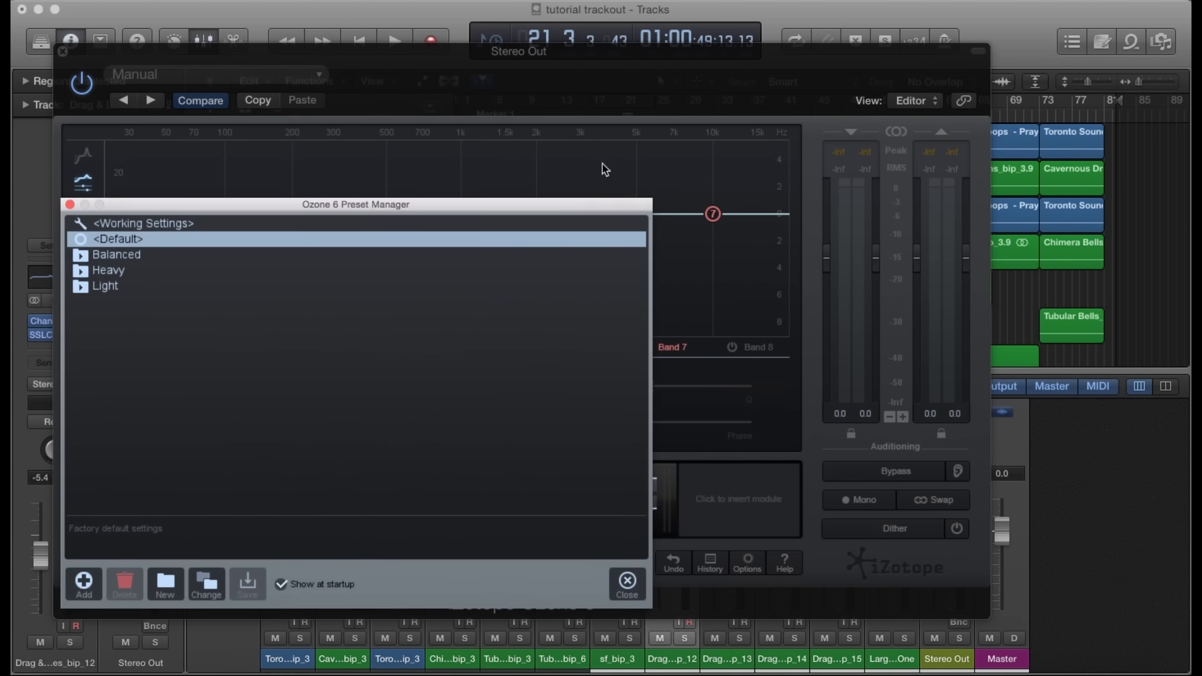
{"action": "left_click", "coordinate": [71, 204]}
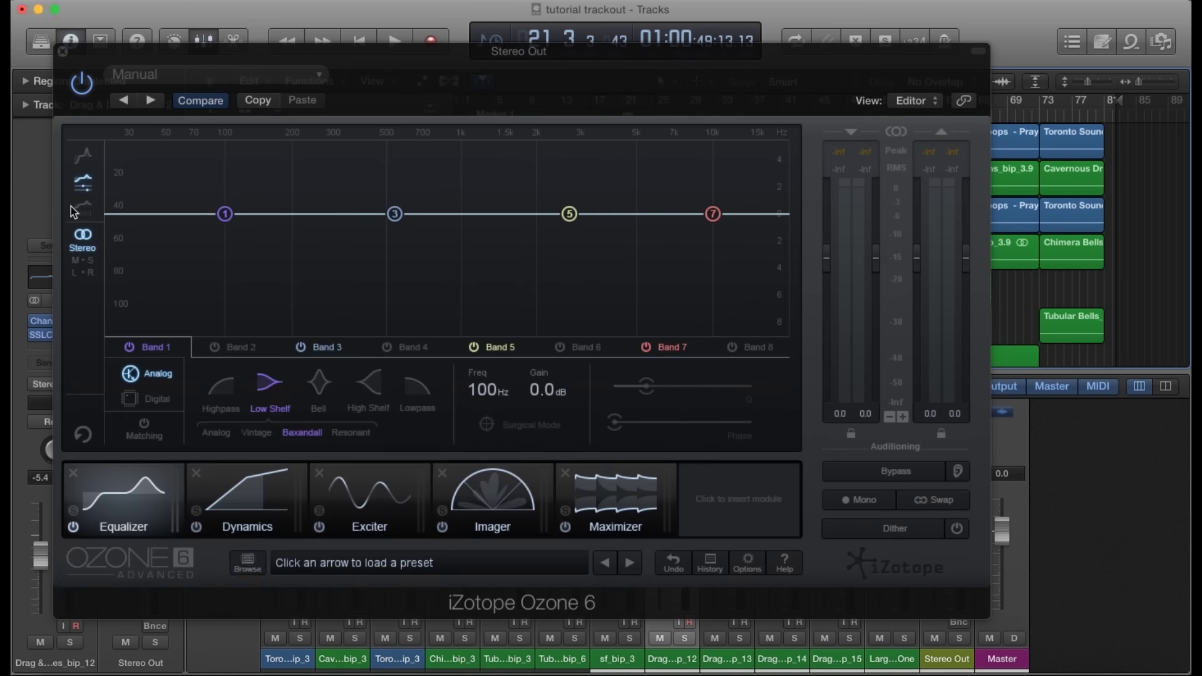
{"action": "left_click", "coordinate": [63, 51]}
{"action": "left_click", "coordinate": [161, 318]}
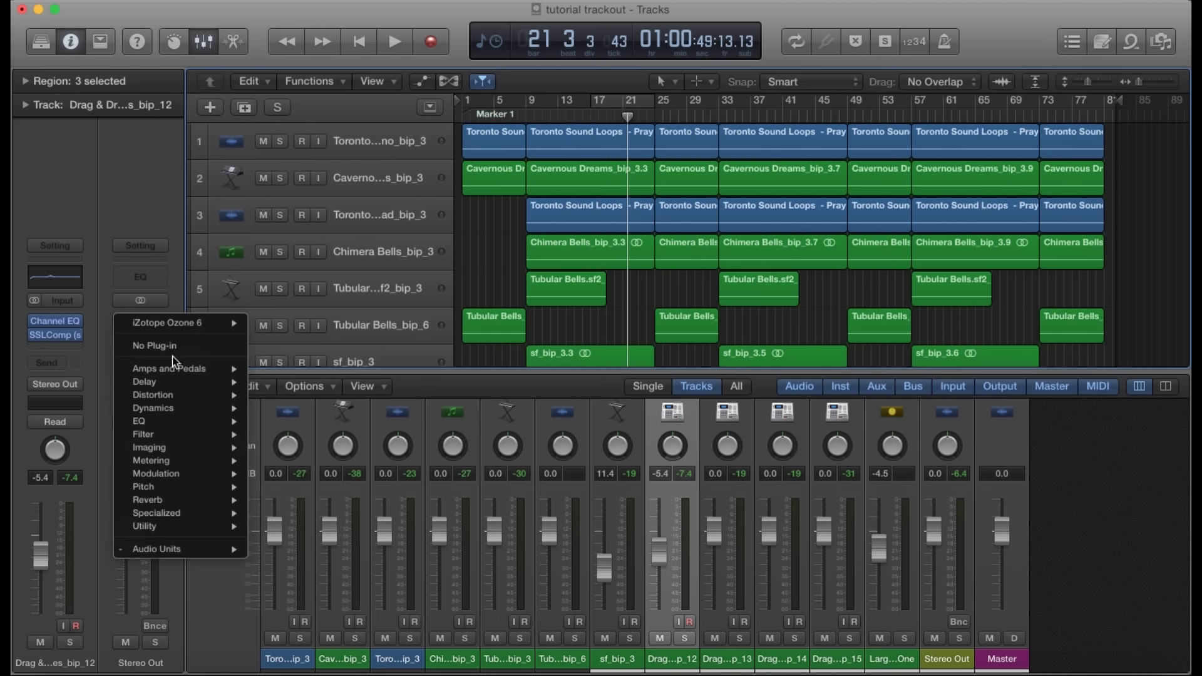
{"action": "left_click", "coordinate": [176, 346]}
Step: Insert iZotope Ozone 6 on the Stereo Out again
{"action": "left_click", "coordinate": [161, 321]}
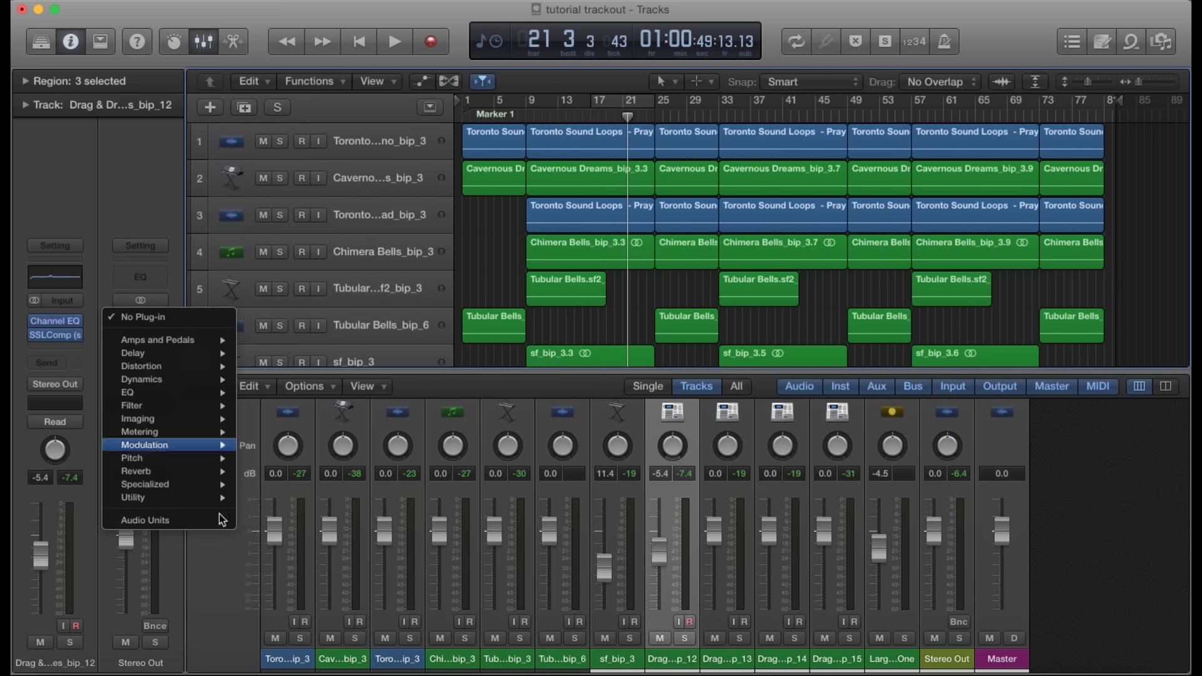
{"action": "mouse_move", "coordinate": [221, 520]}
{"action": "mouse_move", "coordinate": [332, 533]}
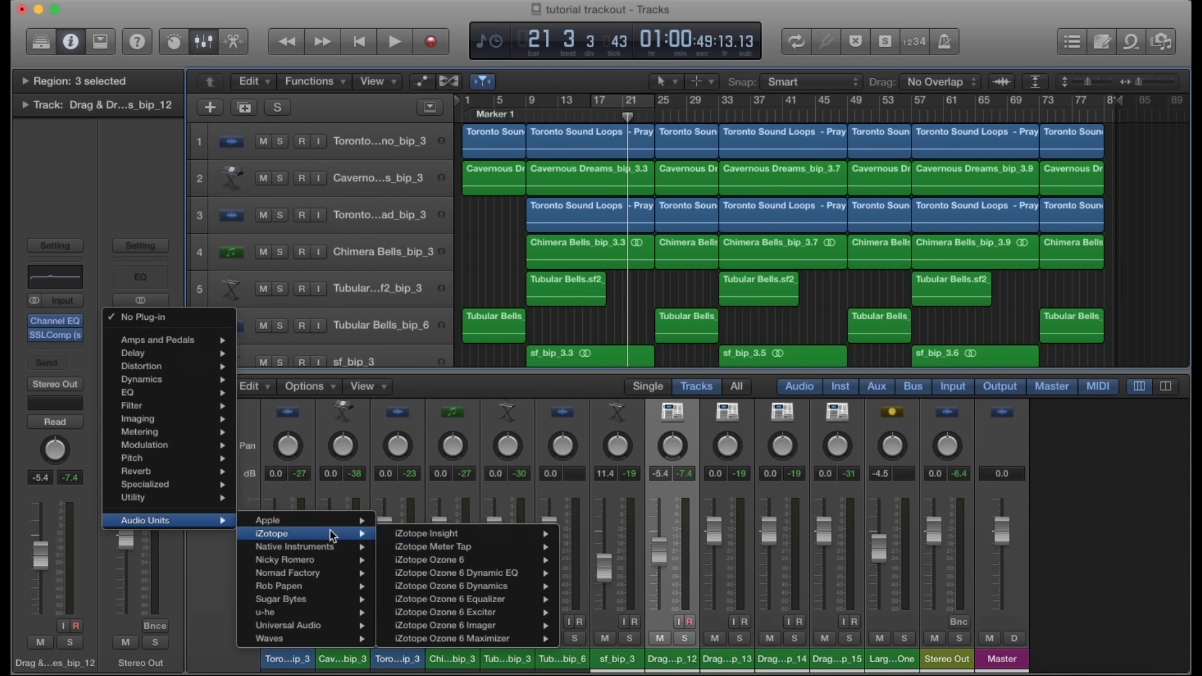
{"action": "left_click", "coordinate": [438, 559]}
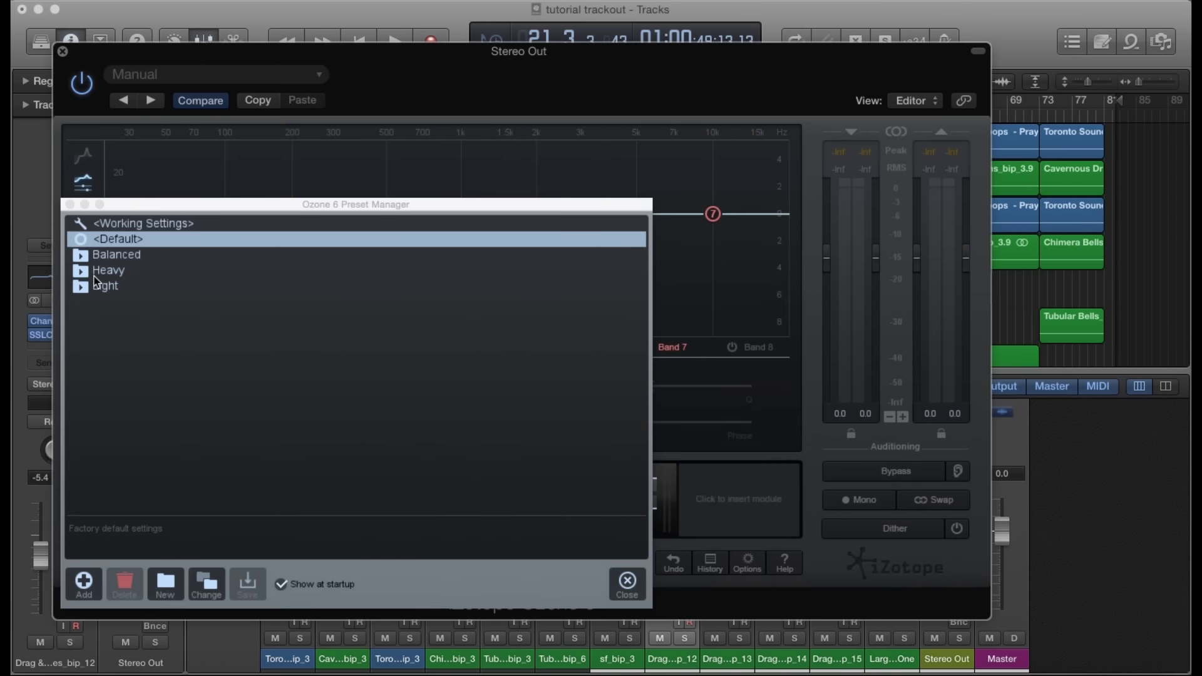
Step: Load Ozone's Heavy > Classic Dynamics preset and close the preset manager
{"action": "left_click", "coordinate": [81, 270]}
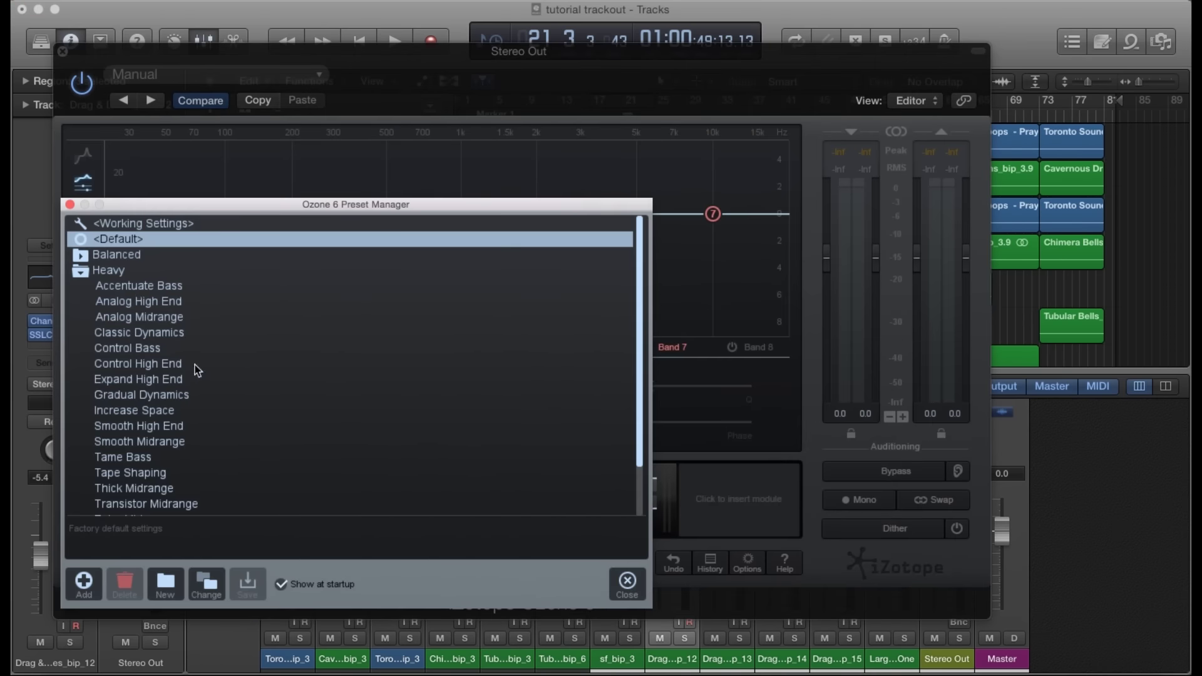
{"action": "left_click", "coordinate": [142, 333]}
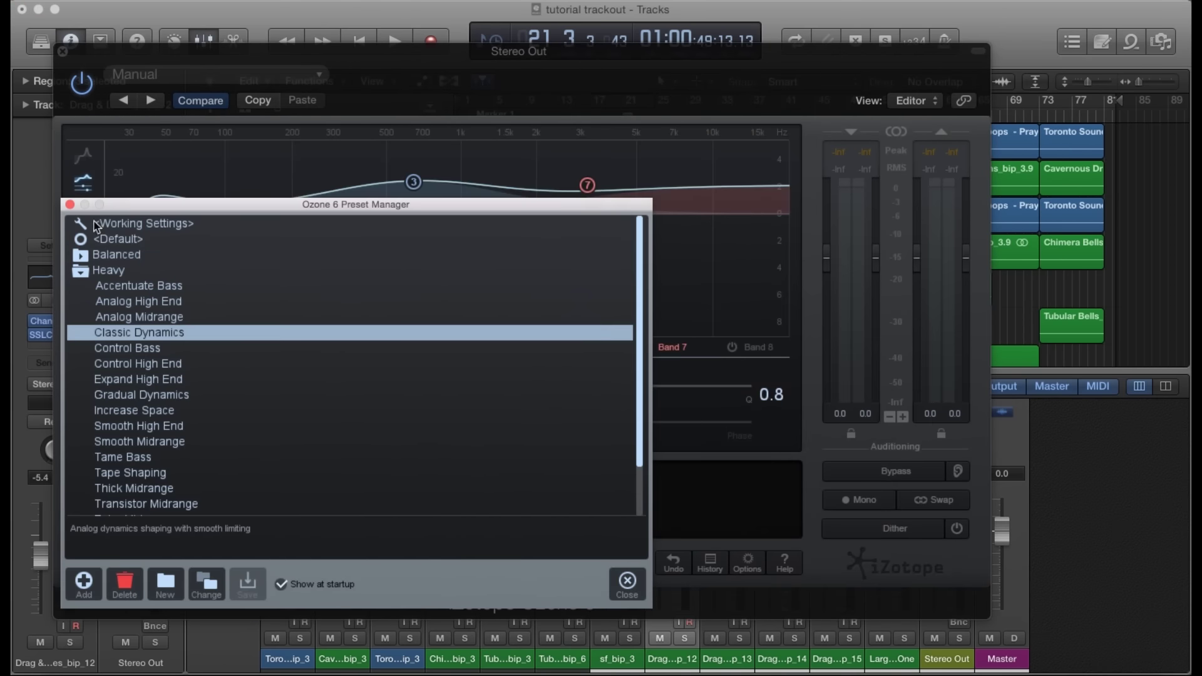
{"action": "left_click", "coordinate": [71, 204]}
{"action": "left_click_drag", "start_coordinate": [547, 61], "coordinate": [746, 207]}
Step: Play the mix through Ozone 6, lower its Input Gain fader, then stop playback
{"action": "key", "text": "space"}
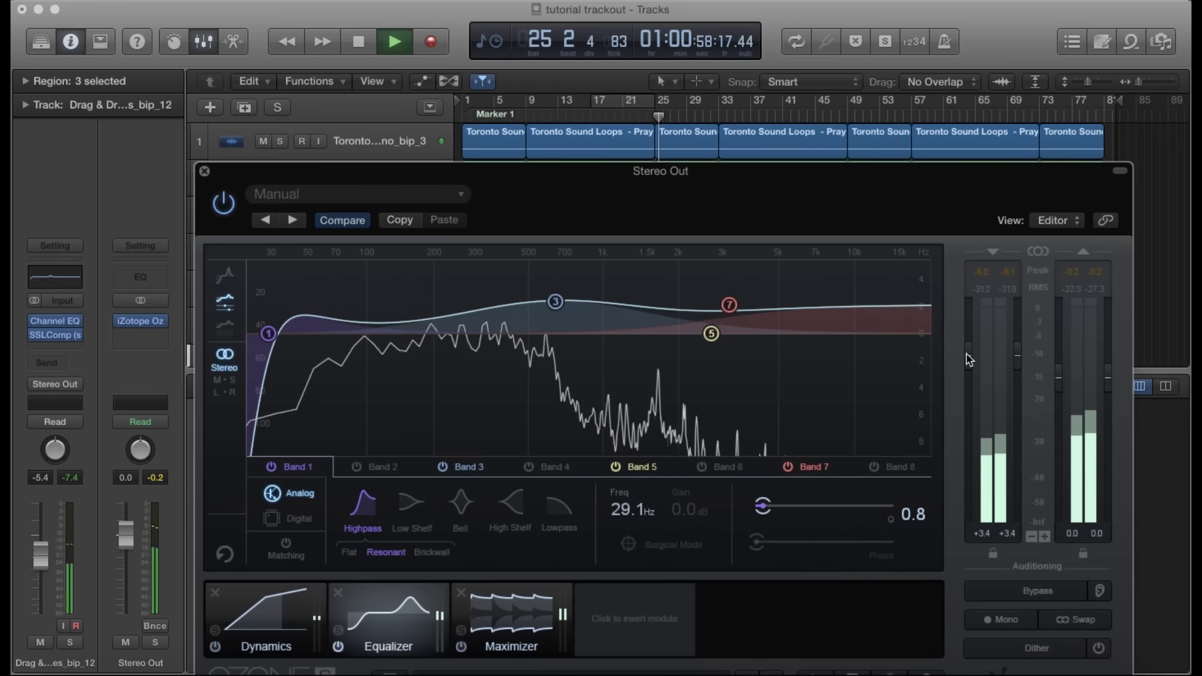
{"action": "mouse_move", "coordinate": [969, 355]}
{"action": "left_mouse_down"}
{"action": "mouse_move", "coordinate": [970, 376]}
{"action": "mouse_move", "coordinate": [969, 341]}
{"action": "left_mouse_up"}
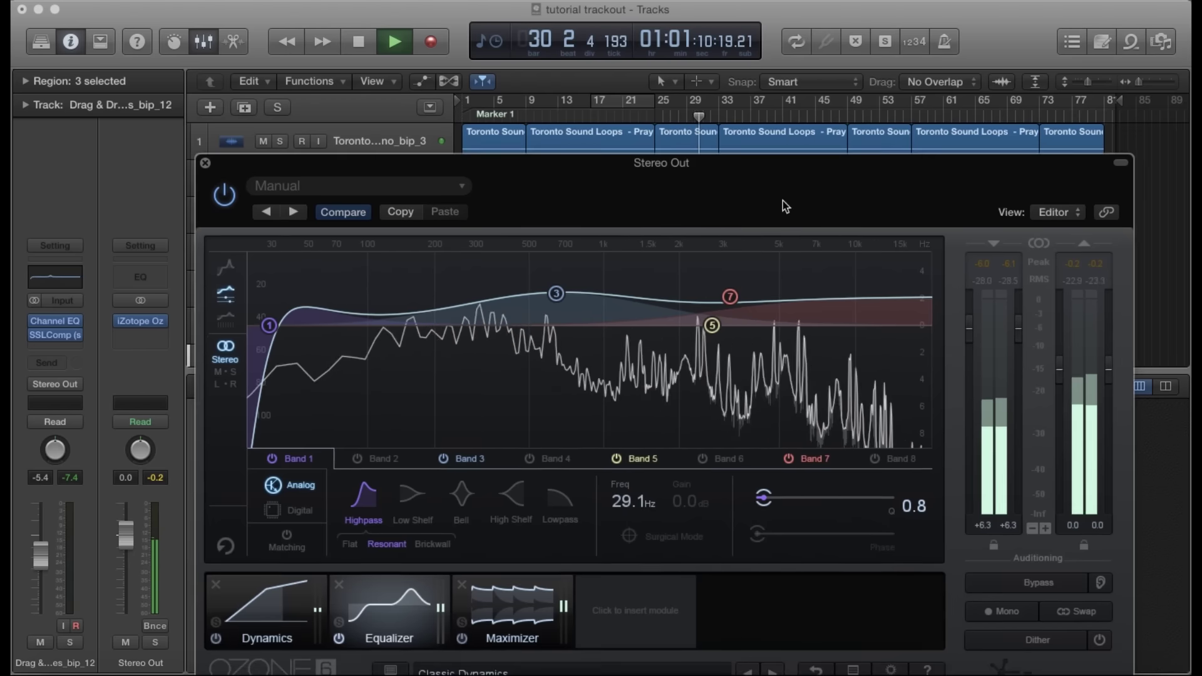
{"action": "left_click_drag", "start_coordinate": [782, 201], "coordinate": [813, 92]}
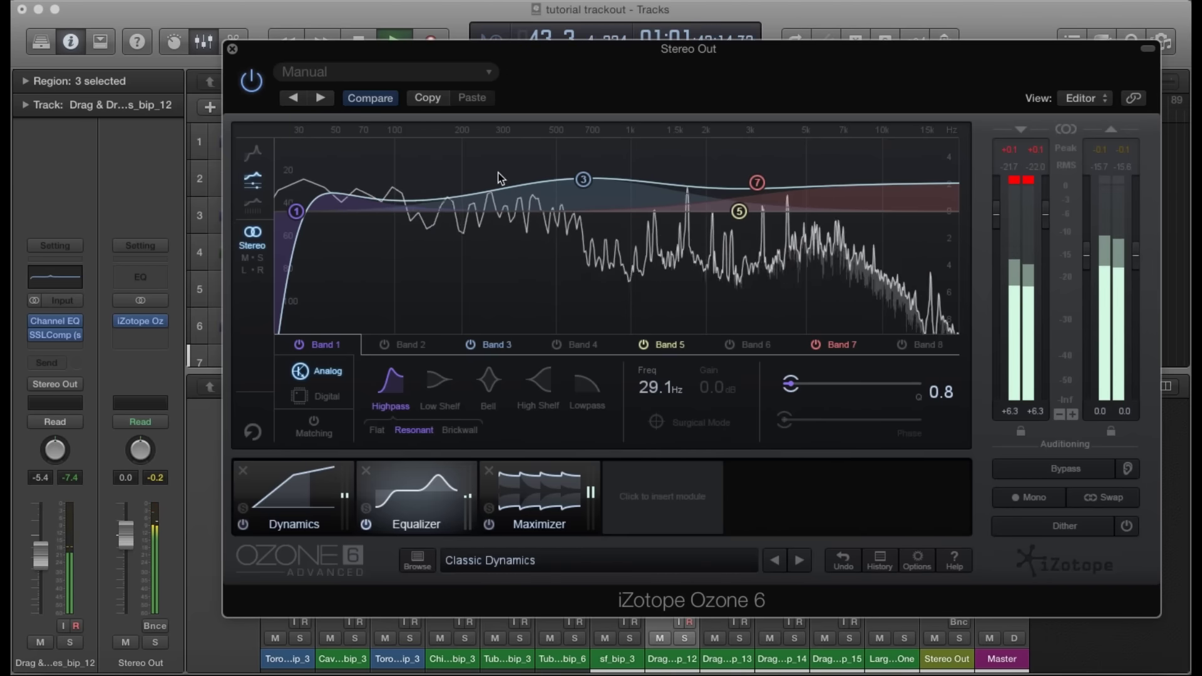
{"action": "key", "text": "space"}
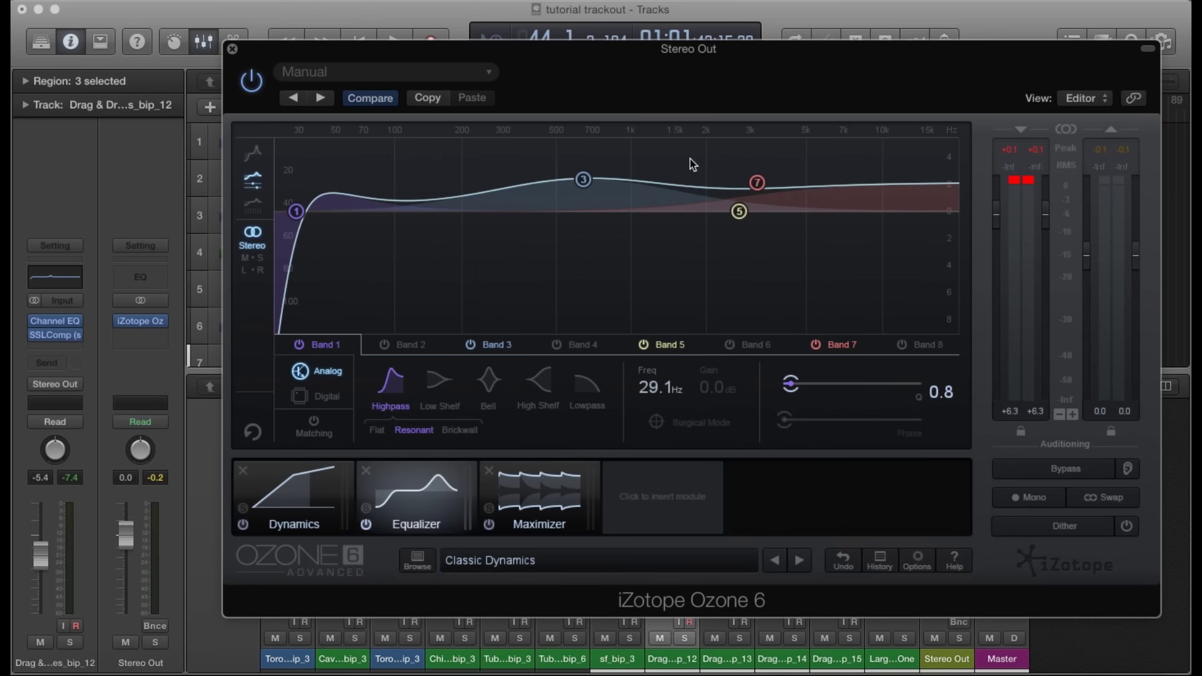
{"action": "left_click_drag", "start_coordinate": [662, 73], "coordinate": [591, 94]}
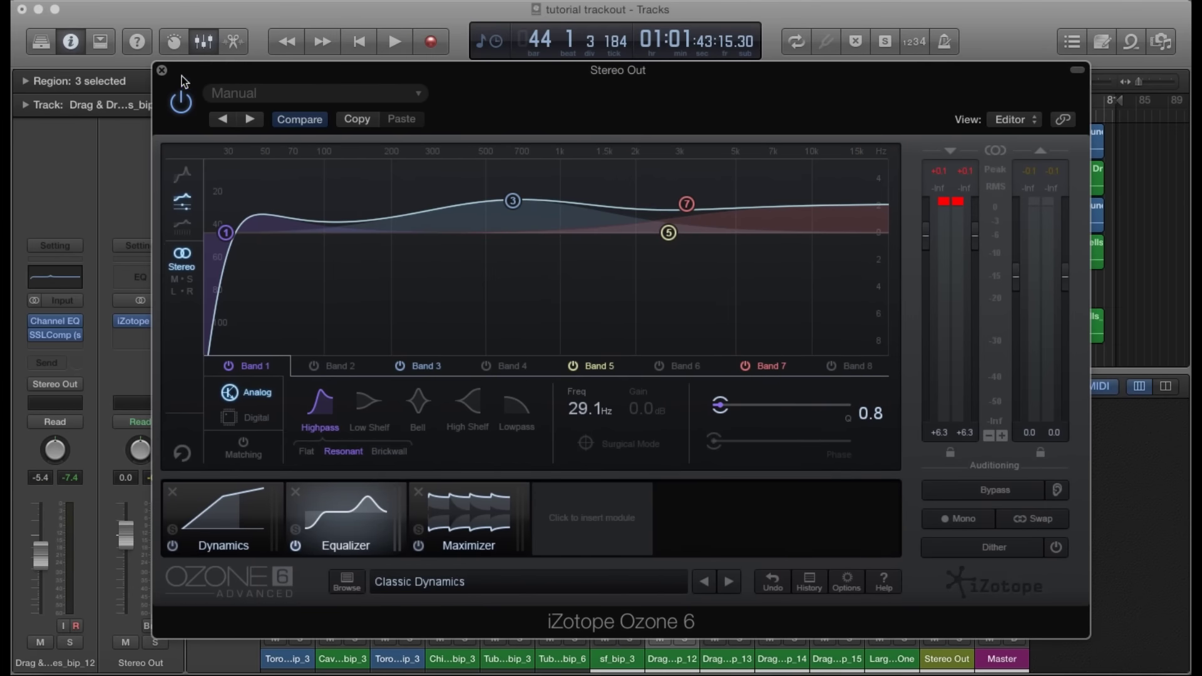
Step: Close the Ozone 6 editor and reopen it from the Stereo Out insert
{"action": "left_click", "coordinate": [162, 71]}
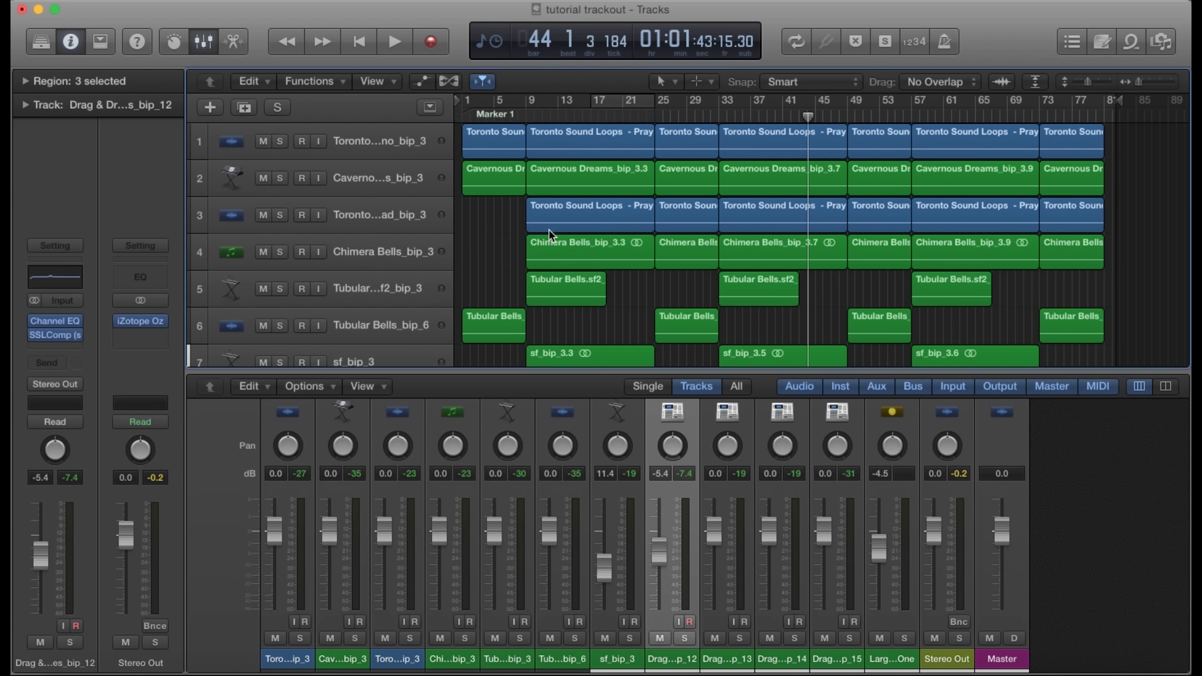
{"action": "left_click", "coordinate": [138, 327]}
Step: Switch to Analog Midrange and back to Classic Dynamics to reload the preset unmodified
{"action": "left_click", "coordinate": [138, 318]}
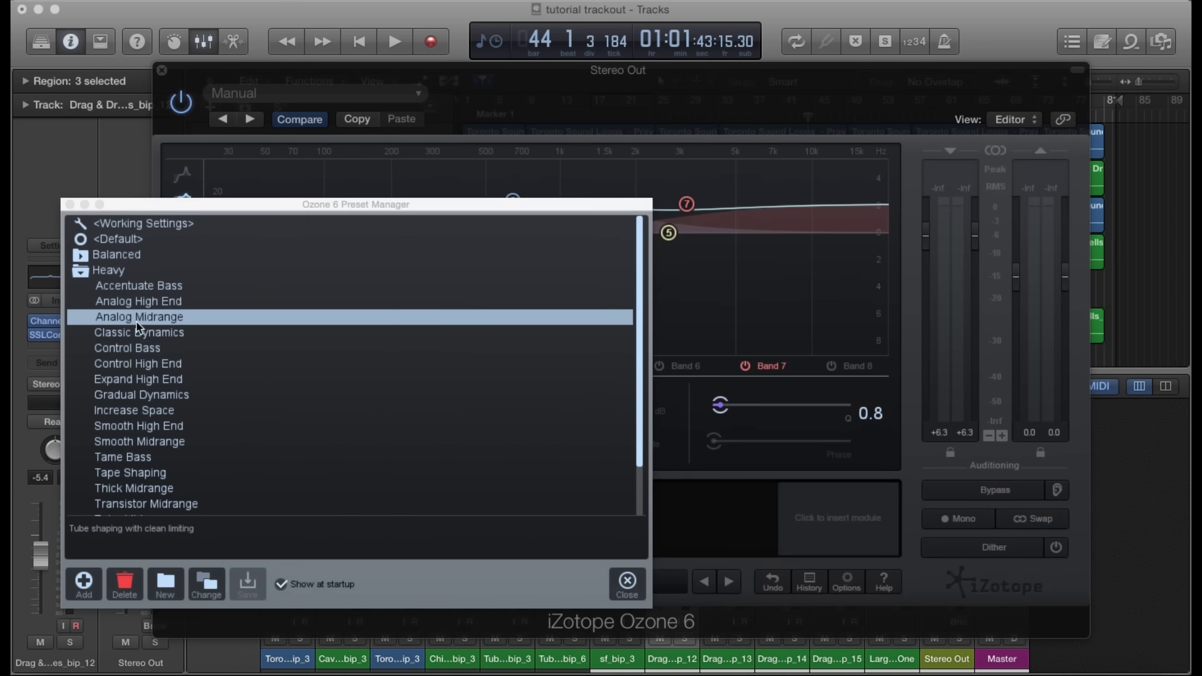
{"action": "left_click", "coordinate": [144, 332]}
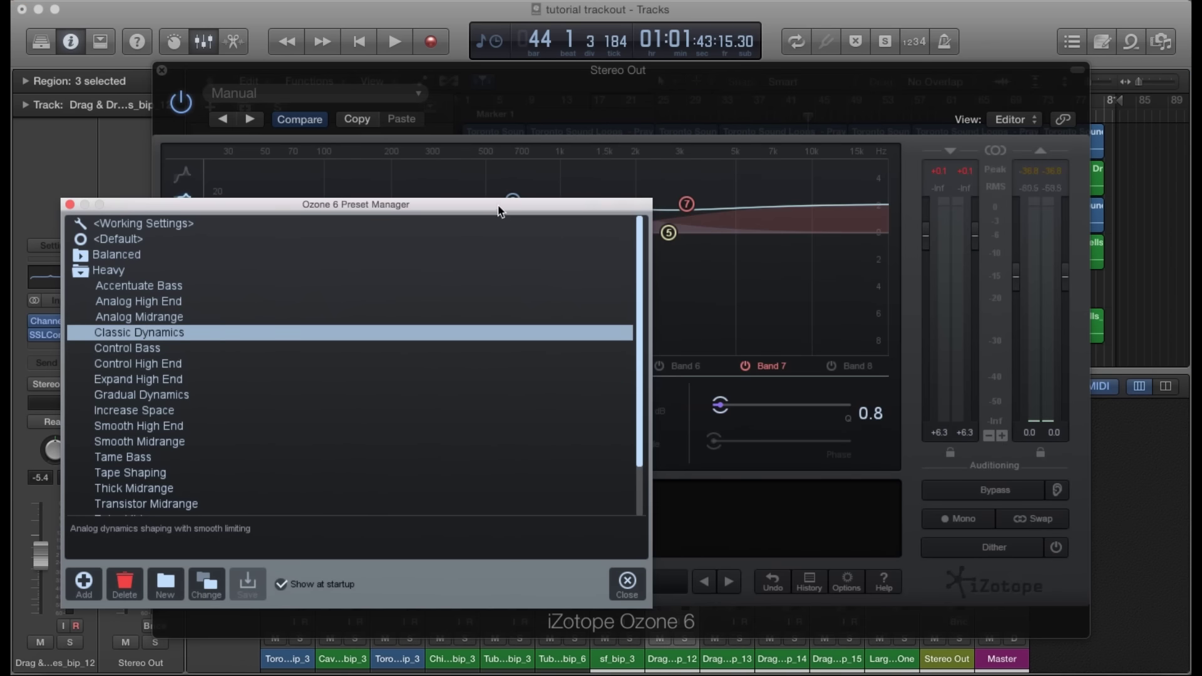
{"action": "left_click_drag", "start_coordinate": [497, 211], "coordinate": [673, 332]}
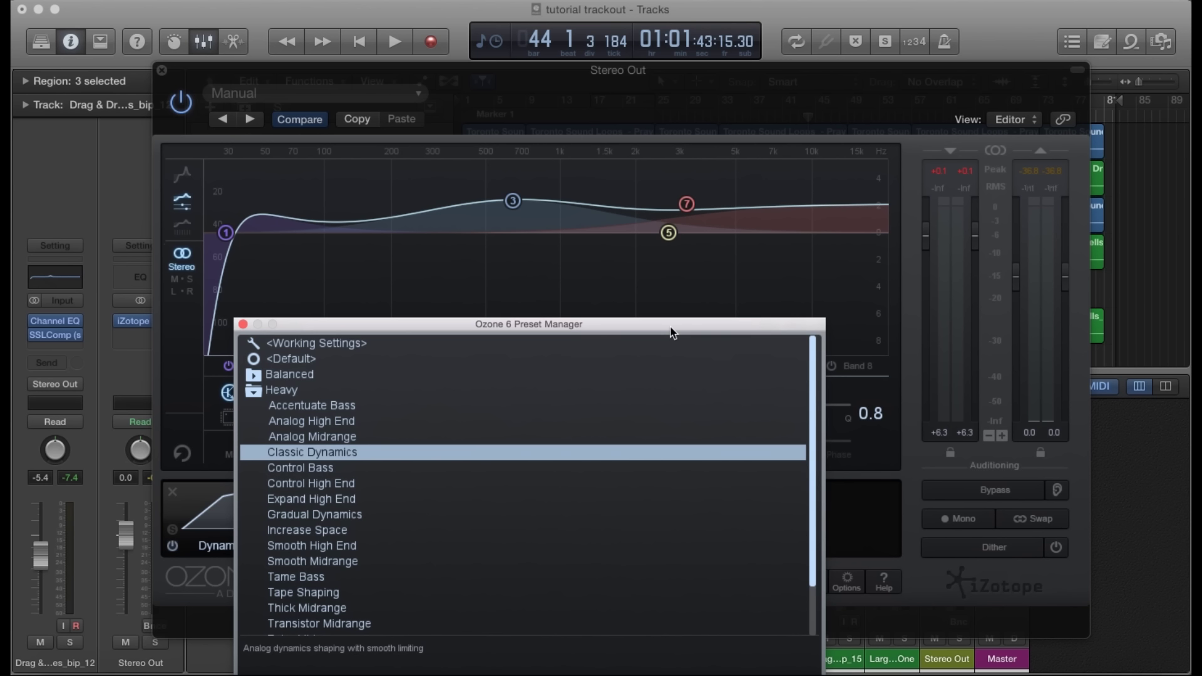